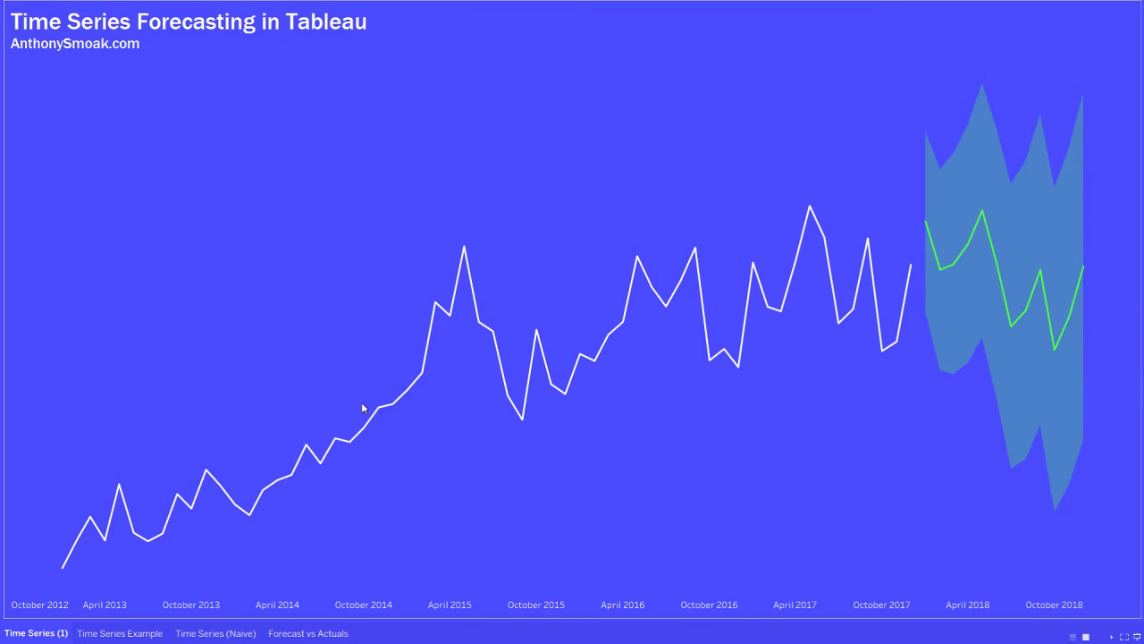
- Examine the monthly sales line and the 2018 forecast estimates on the finished time series chart
mouse_move(383, 407)
mouse_move(629, 320)
mouse_move(912, 271)
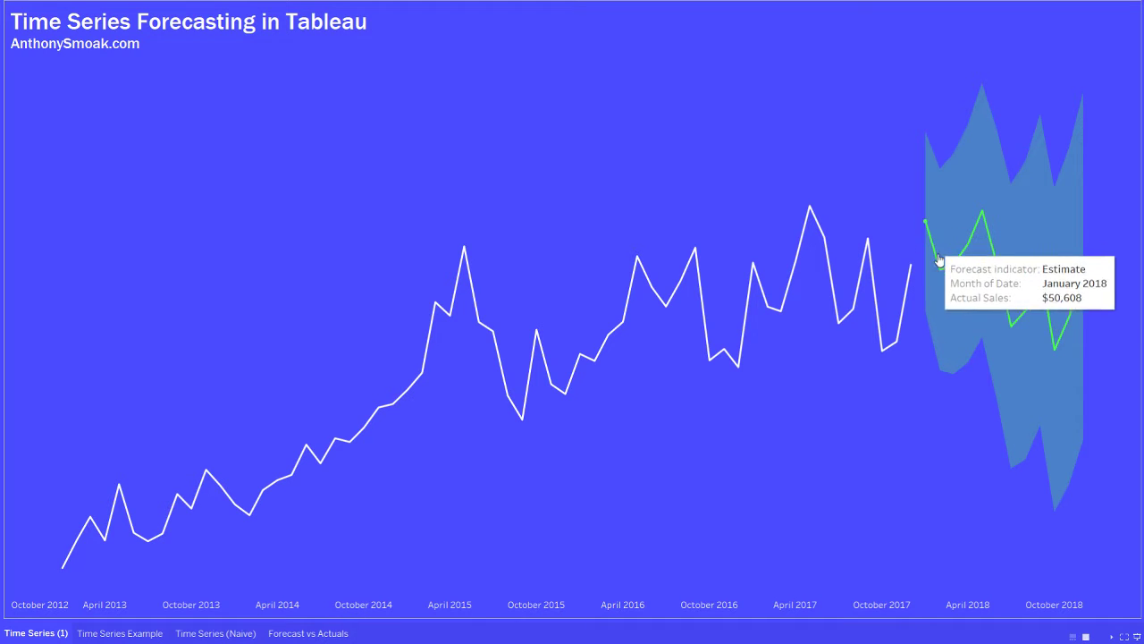
mouse_move(965, 256)
mouse_move(984, 220)
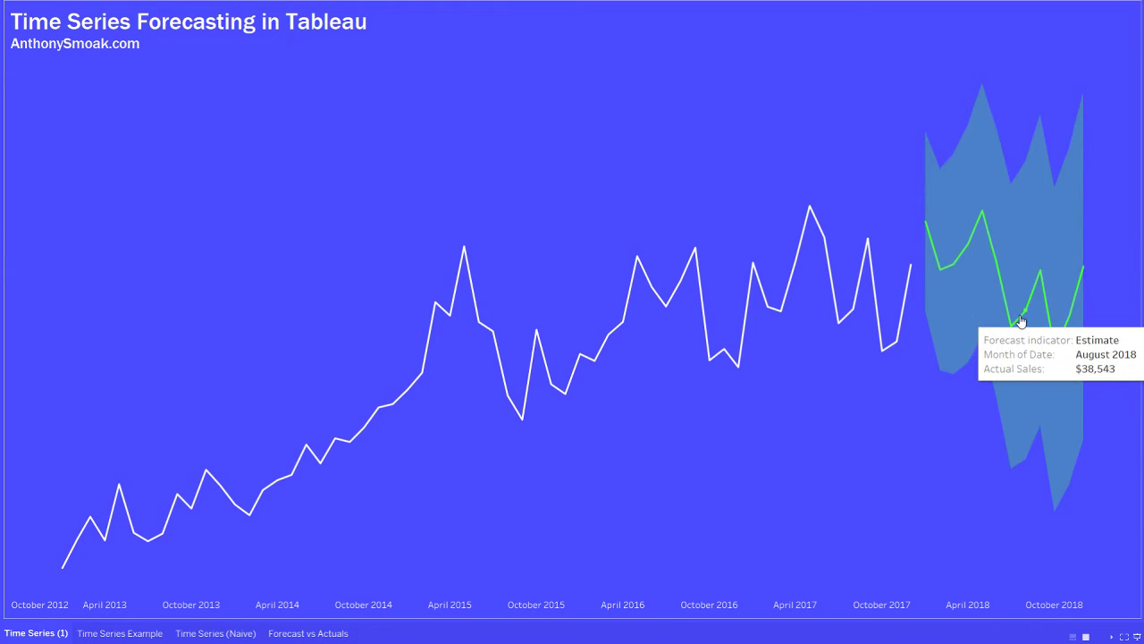
mouse_move(1041, 282)
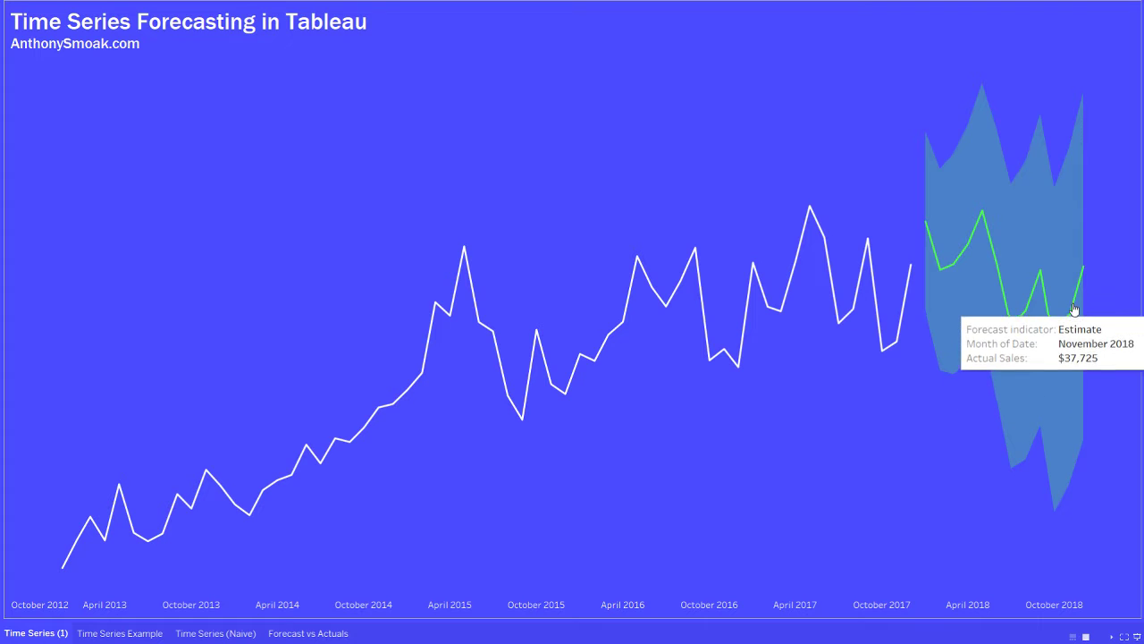
mouse_move(1081, 281)
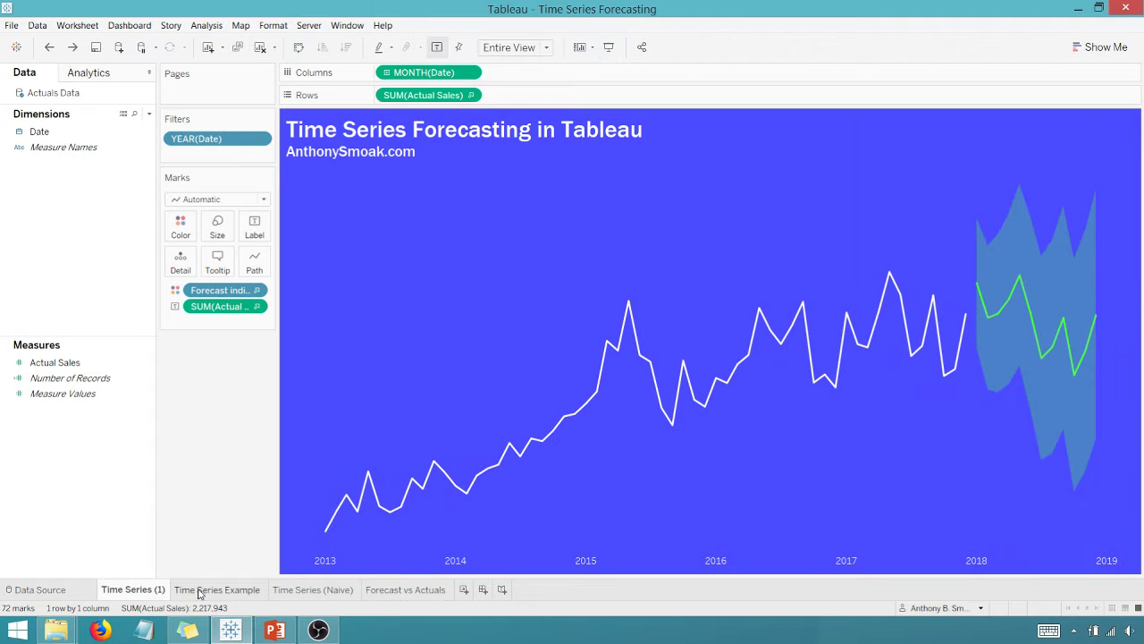
- Review the Date and Actual Sales records in the Actuals Data source
click(202, 589)
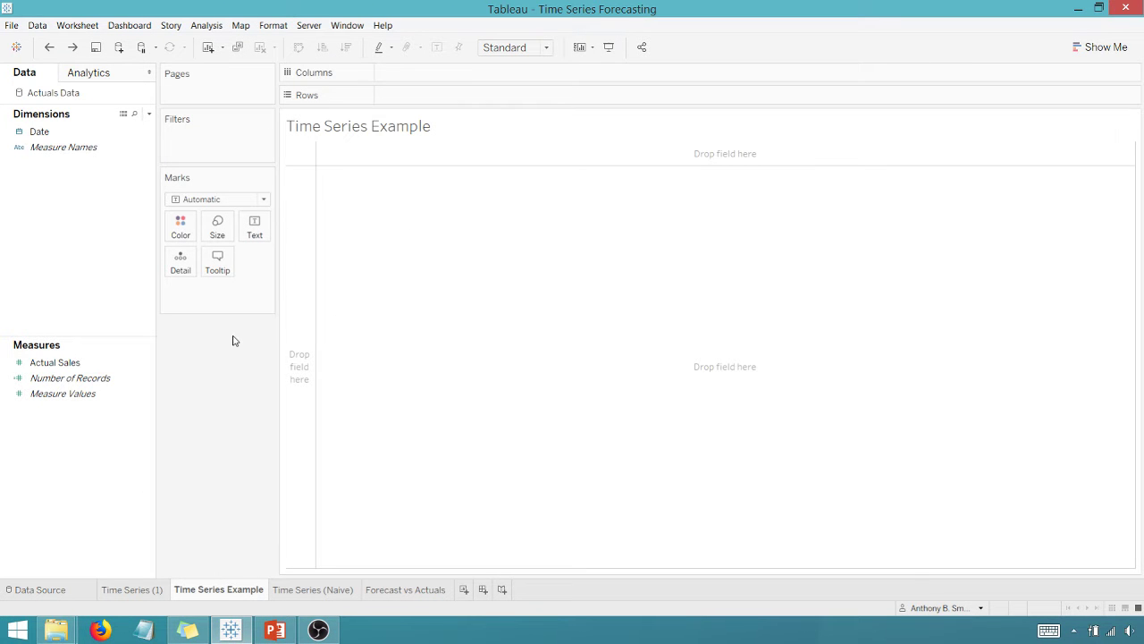
click(63, 594)
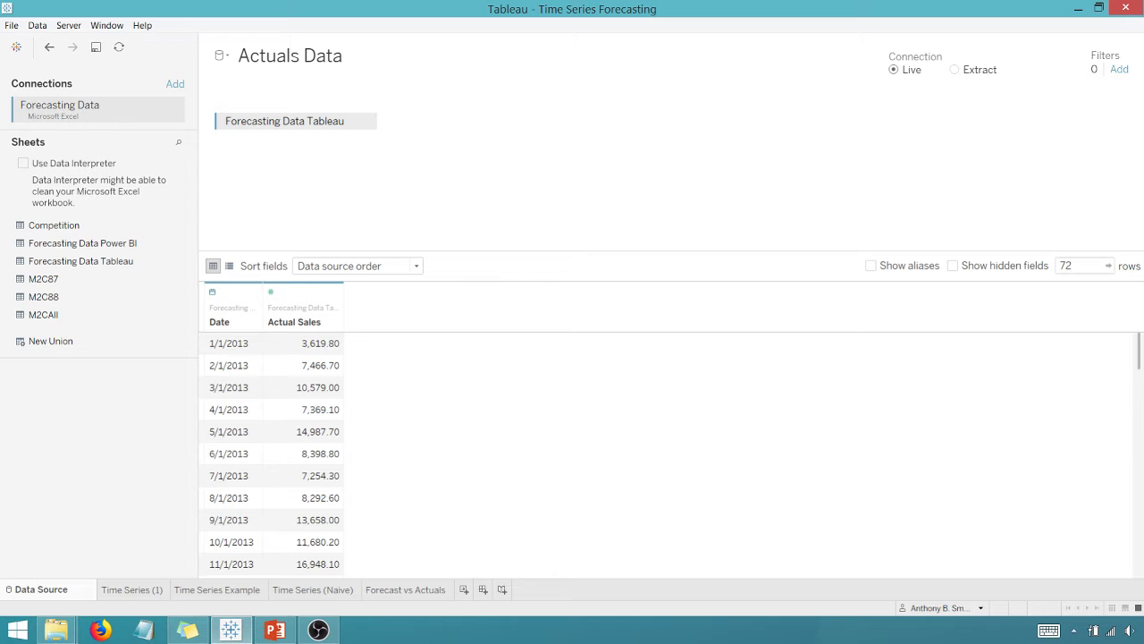
mouse_move(1139, 366)
mouse_down()
mouse_move(1138, 586)
mouse_move(1127, 358)
mouse_up()
- On the Time Series Example sheet, plot Actual Sales in rows against Date in columns at the continuous Month level
click(214, 592)
click(104, 154)
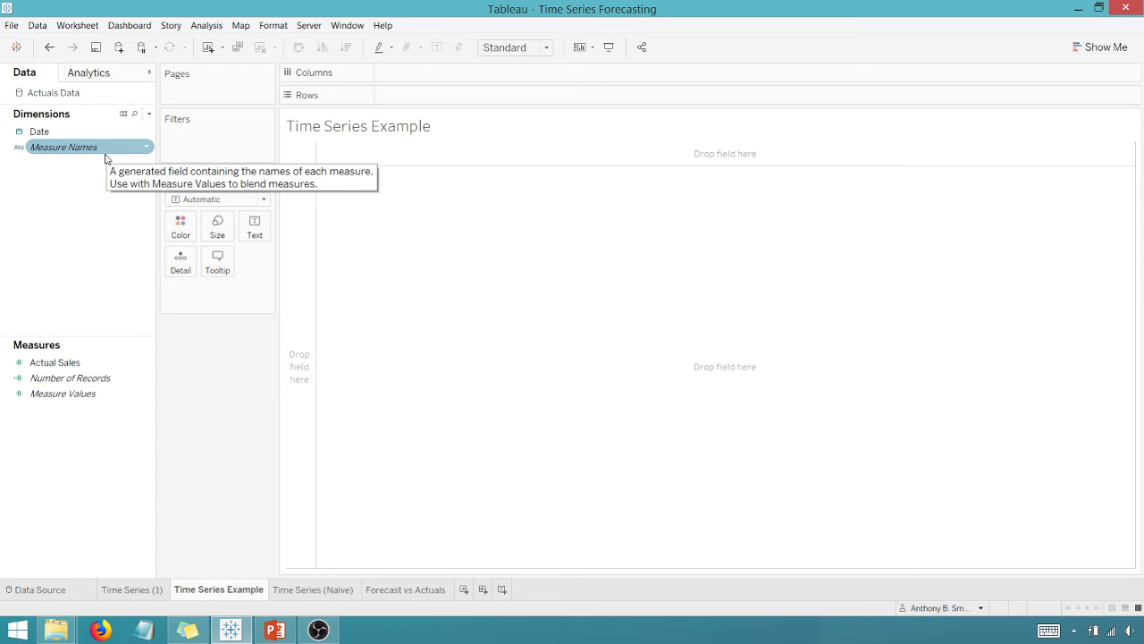
drag(54, 132, 415, 76)
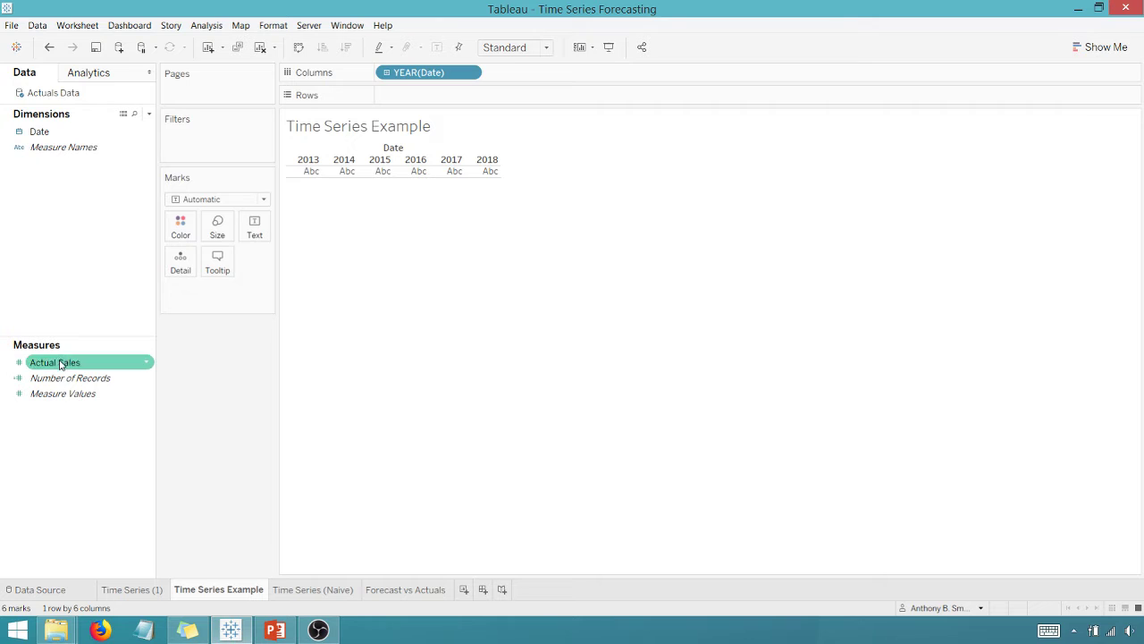
drag(41, 362, 424, 99)
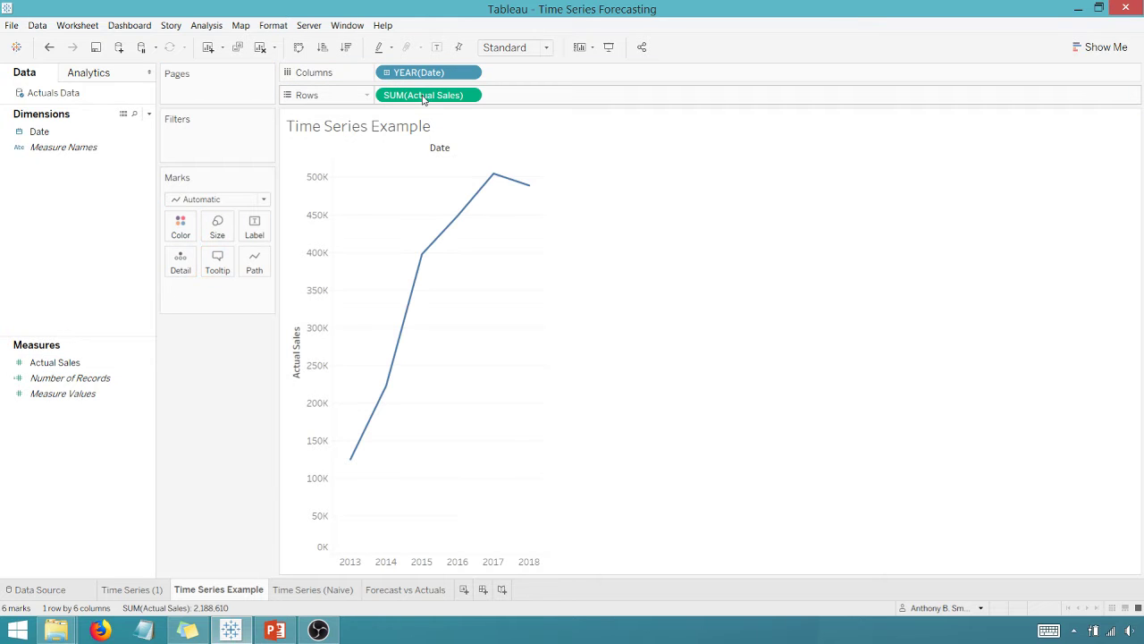
click(468, 72)
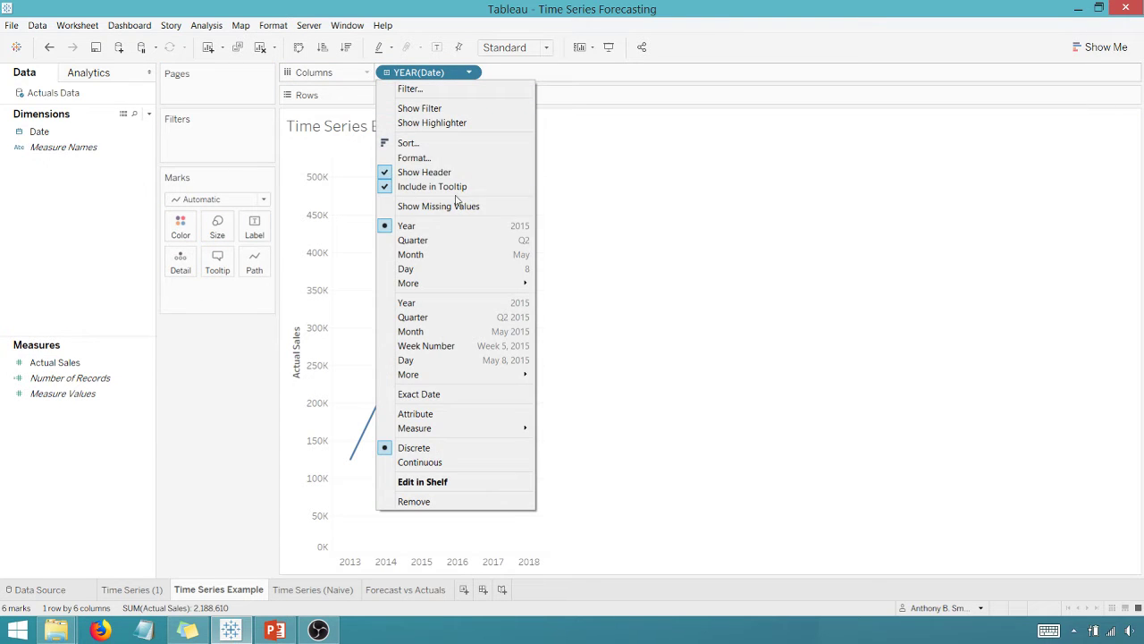
click(450, 332)
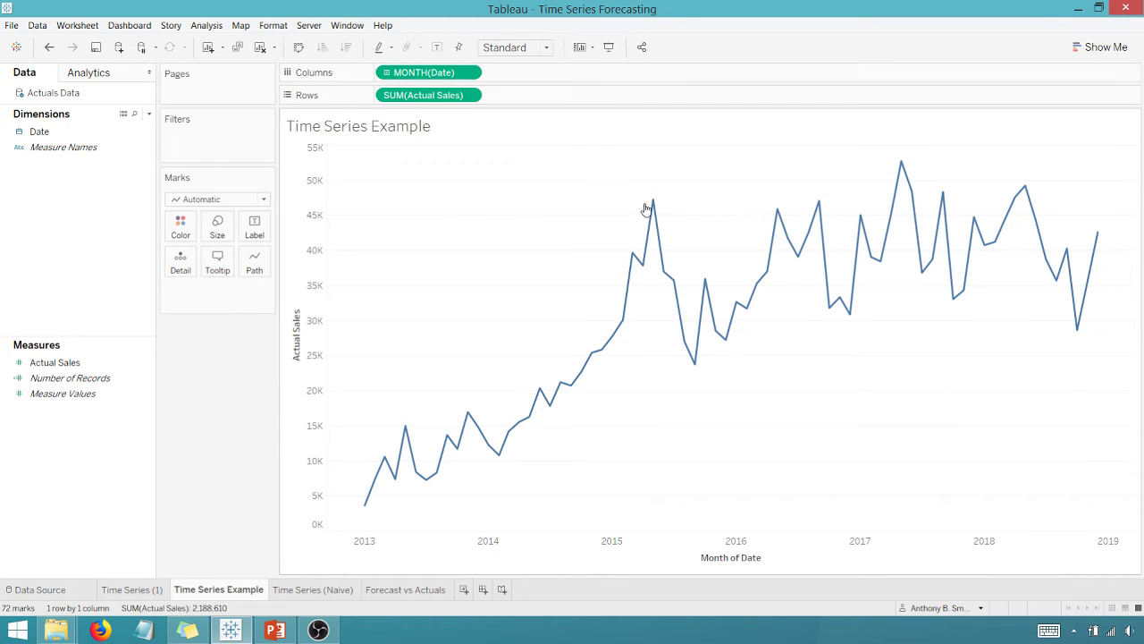
- Filter the chart by years of Date, keeping 2013, 2014, 2015, 2016 and 2017
drag(40, 131, 213, 141)
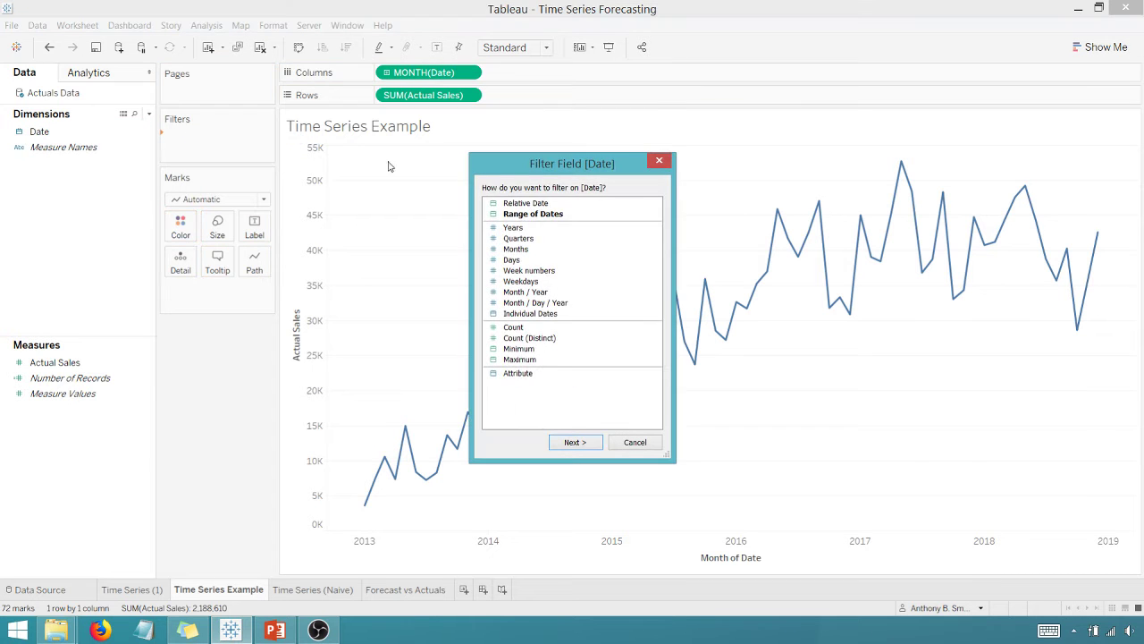
double_click(515, 231)
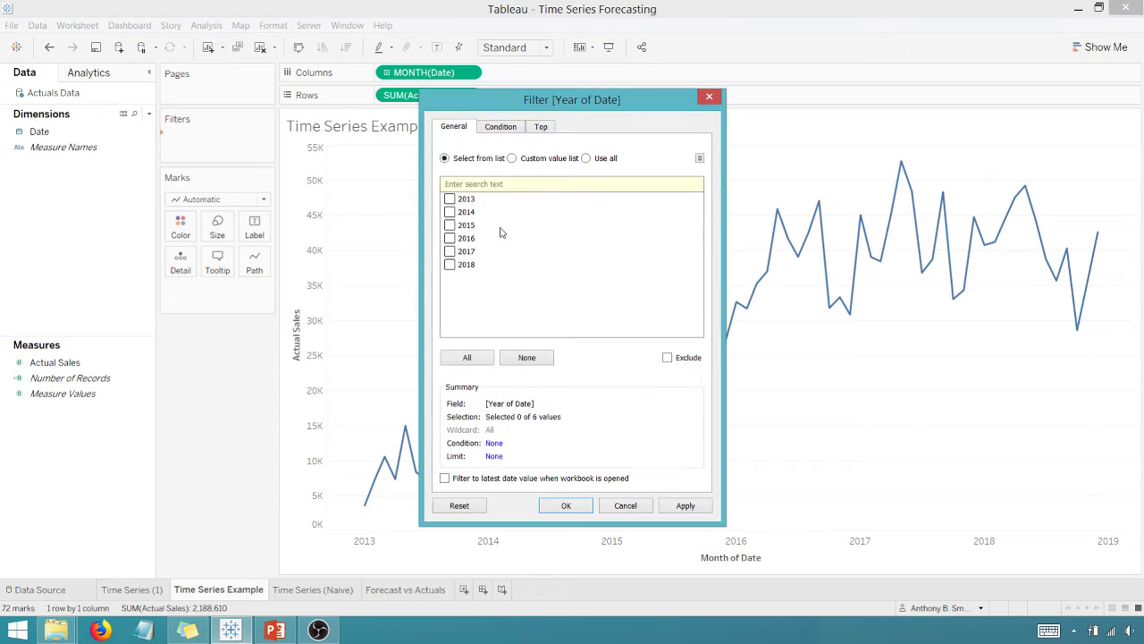
click(450, 199)
click(450, 212)
click(450, 226)
click(450, 238)
click(449, 252)
click(566, 506)
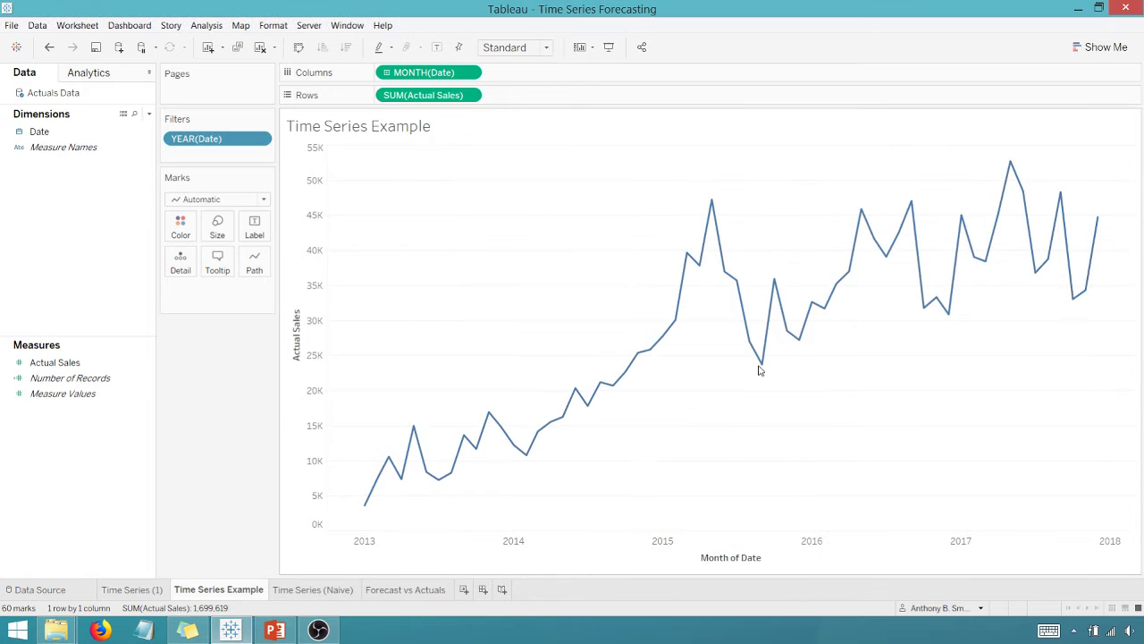
- Add a Forecast model to the monthly Actual Sales chart
mouse_move(1026, 232)
click(102, 75)
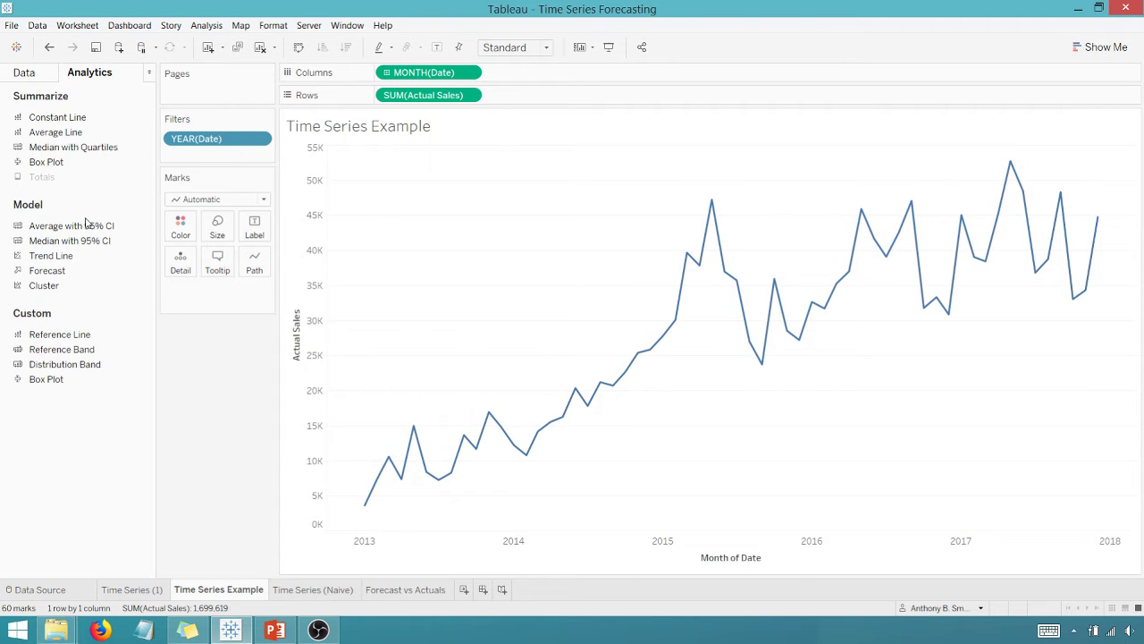
drag(49, 276, 398, 174)
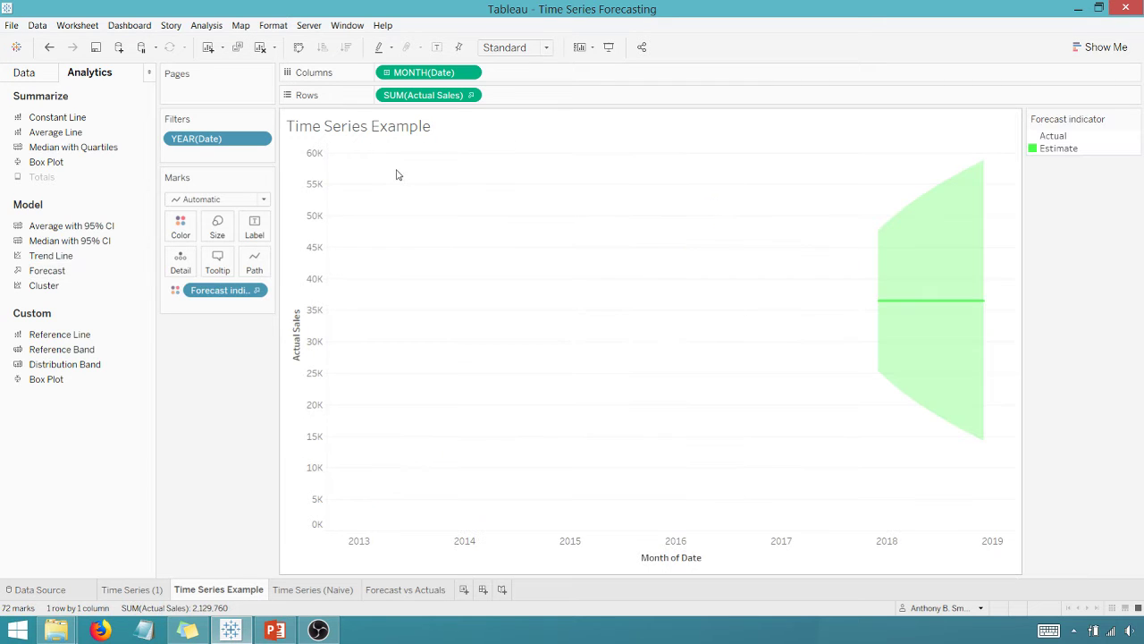
- Set the colour of the Actual item in the forecast indicator to black and inspect the forecast line
double_click(1037, 137)
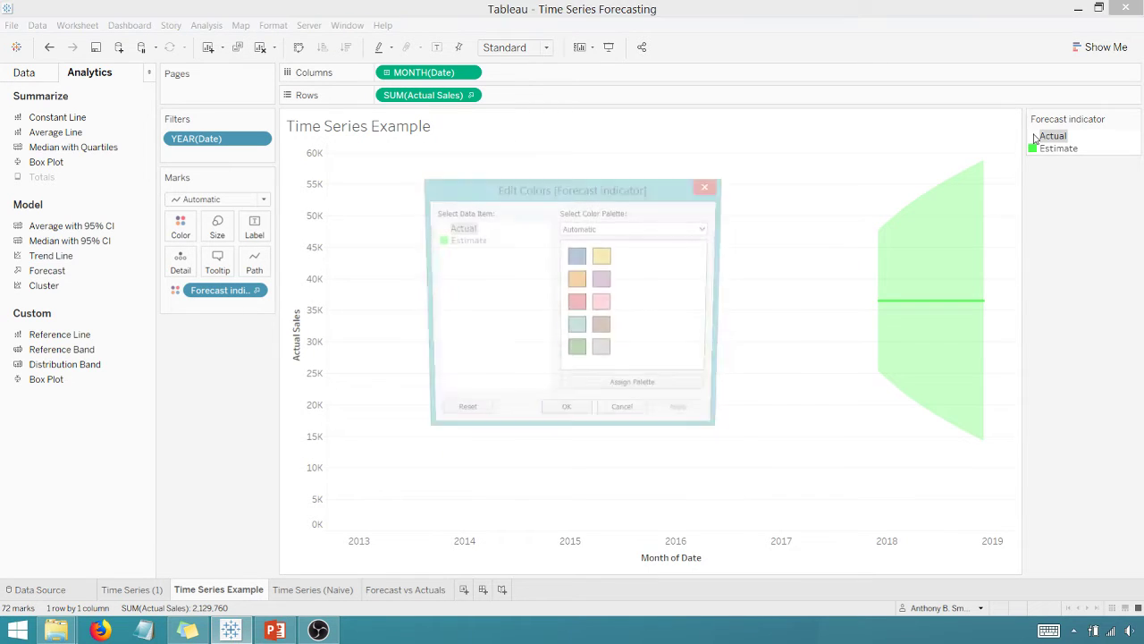
double_click(439, 232)
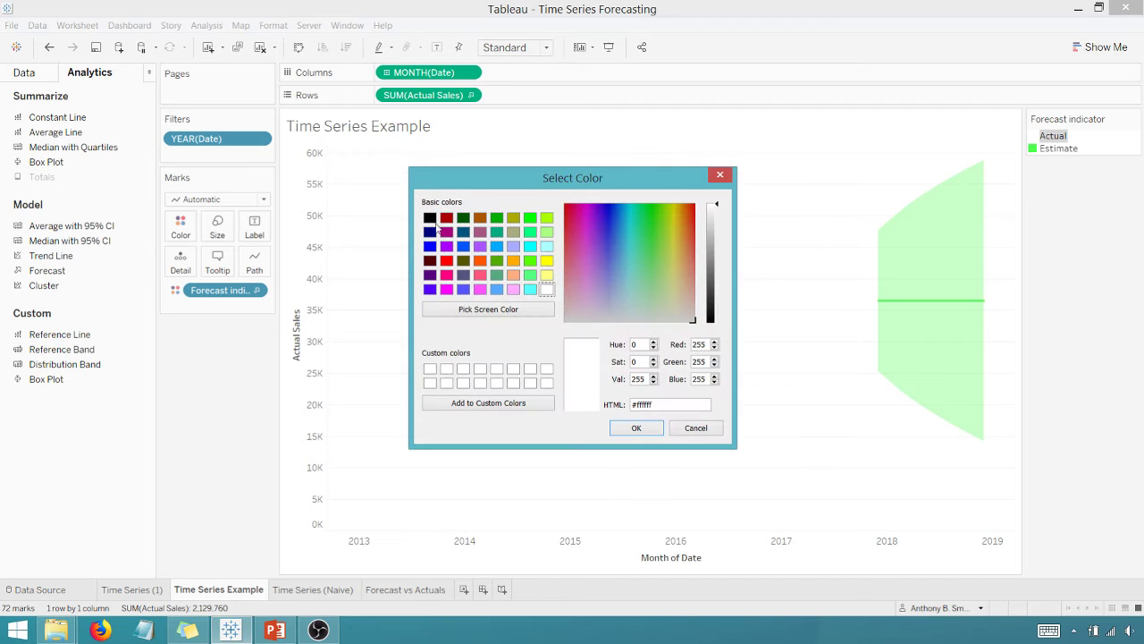
click(432, 219)
click(647, 431)
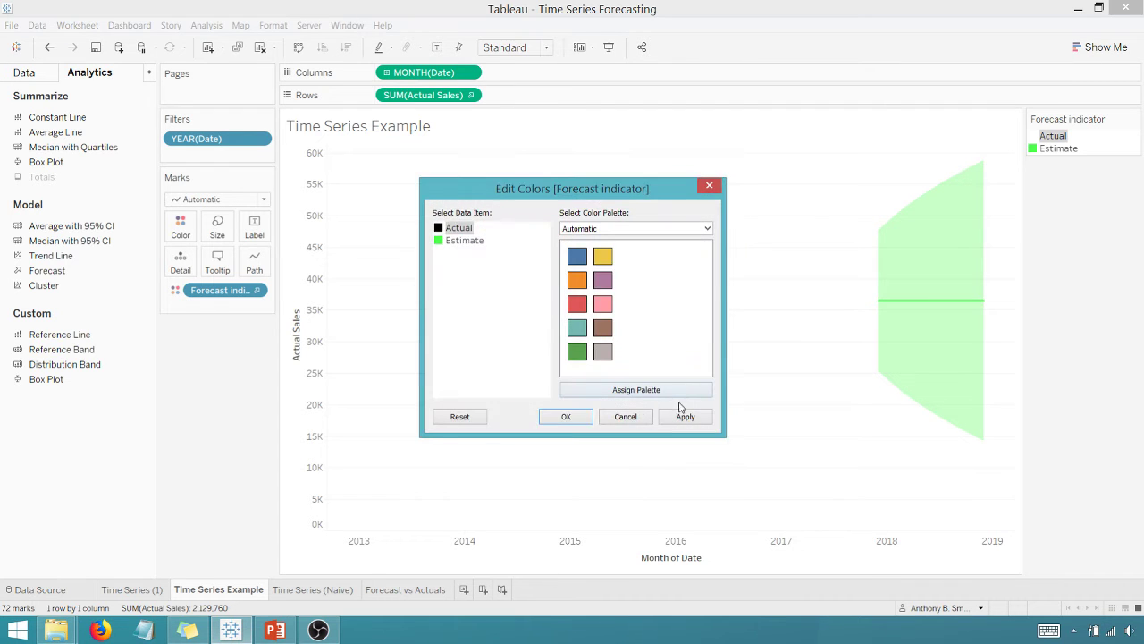
click(582, 417)
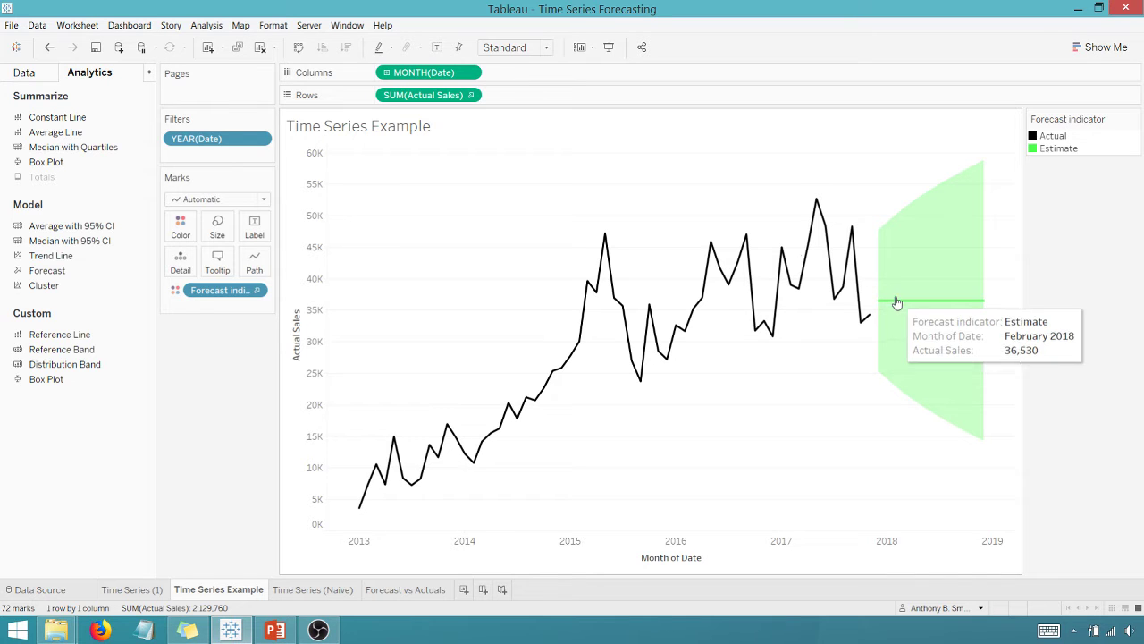
mouse_move(962, 312)
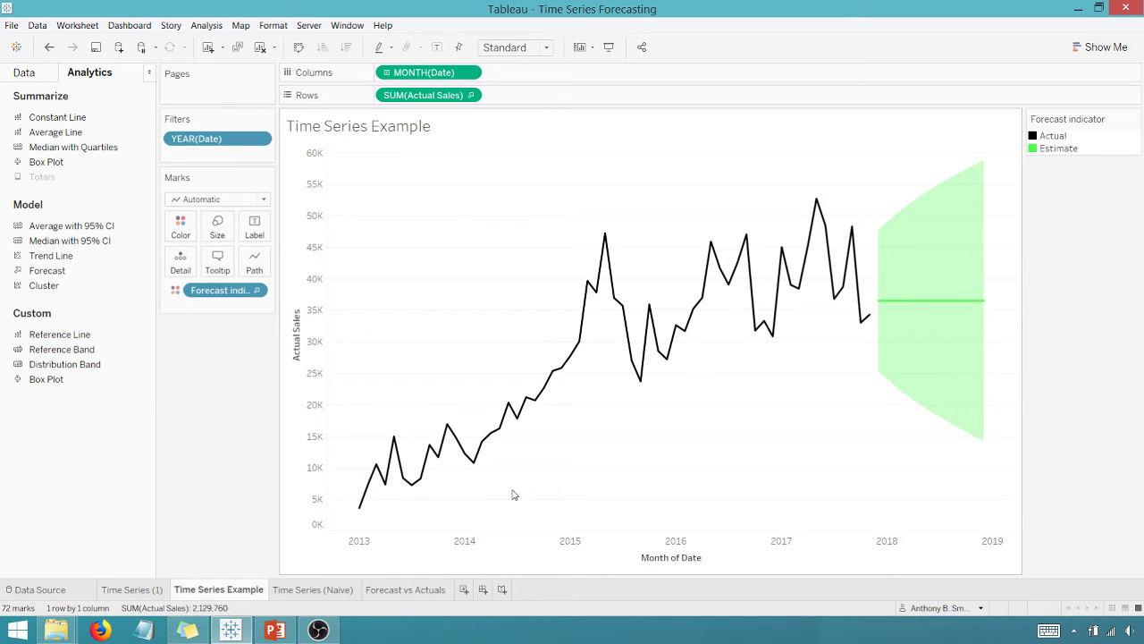
- On the Time Series (1) sheet, set the colour of the Actual forecast indicator item to white
click(129, 590)
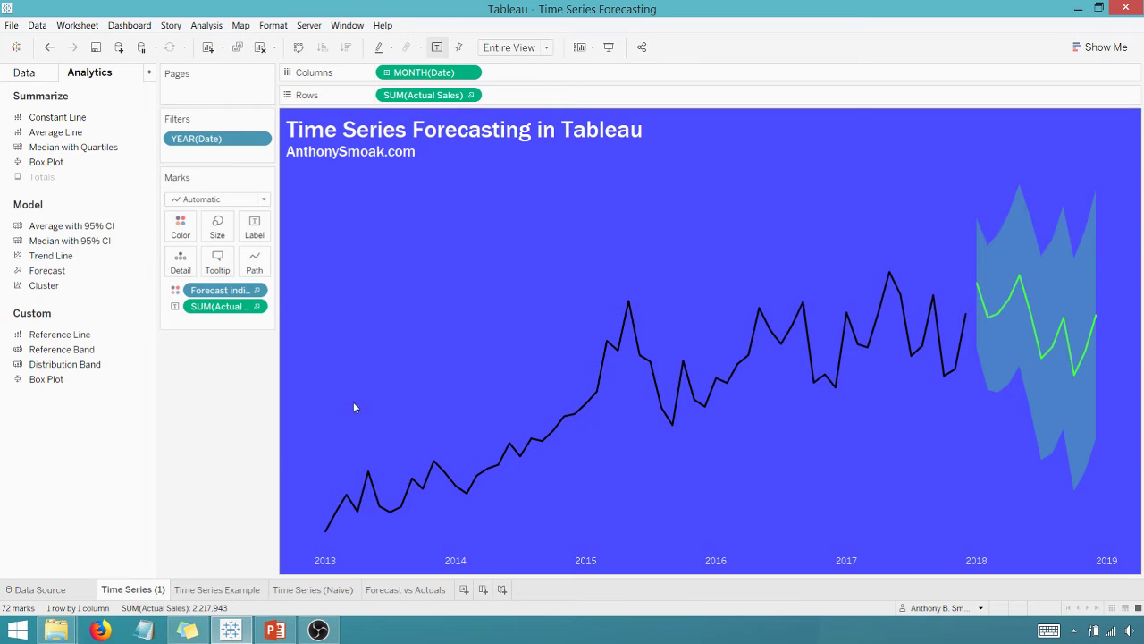
click(181, 226)
click(208, 273)
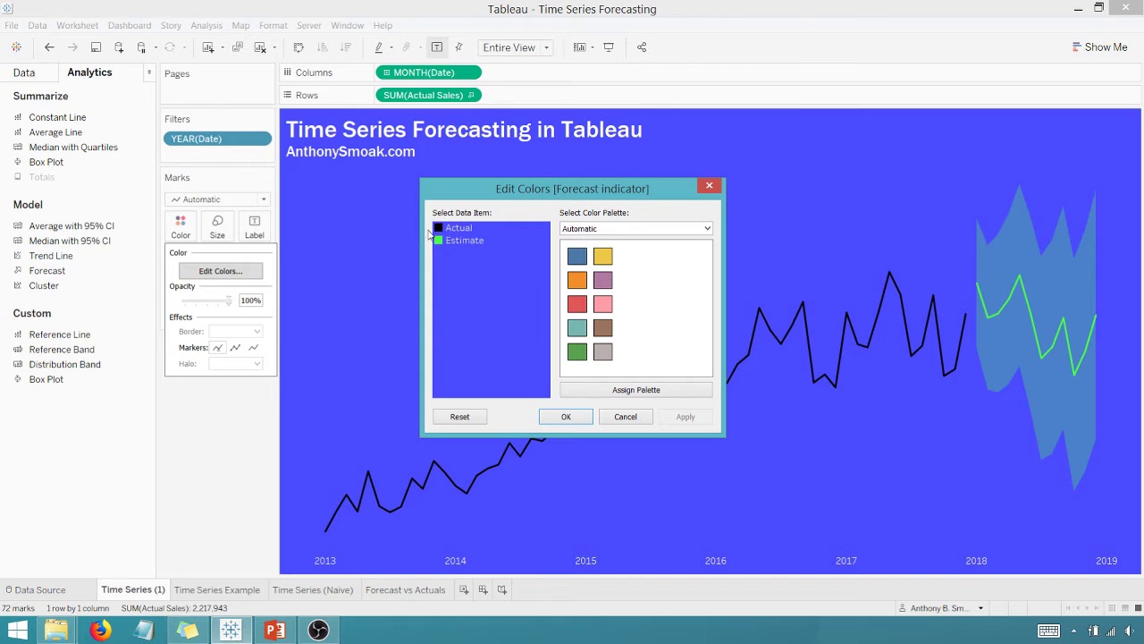
double_click(442, 230)
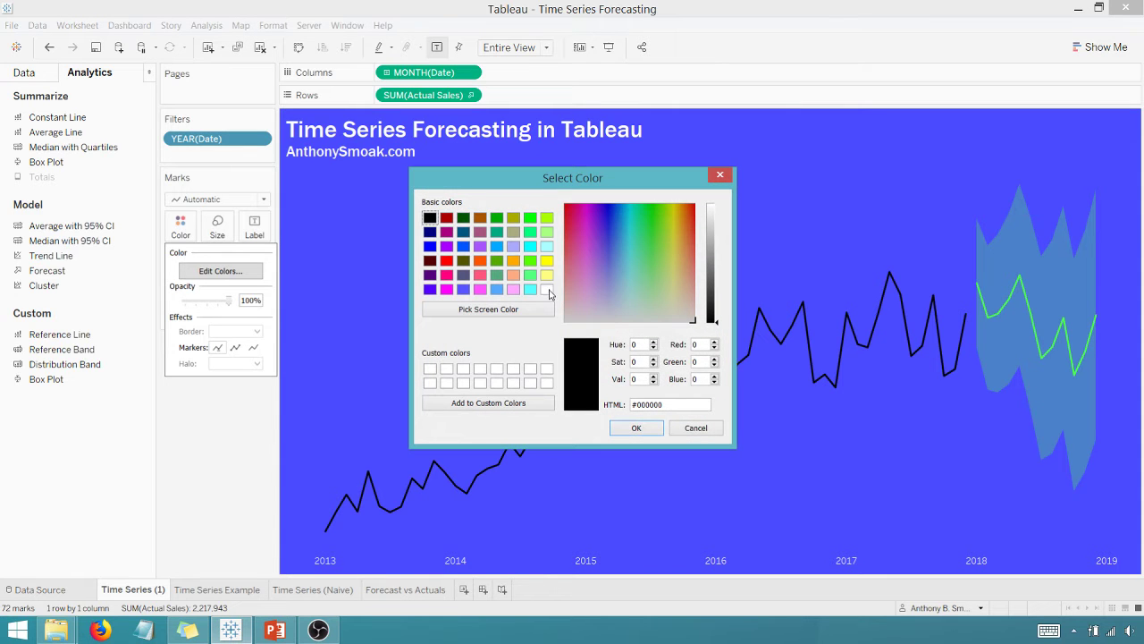
click(548, 289)
click(637, 427)
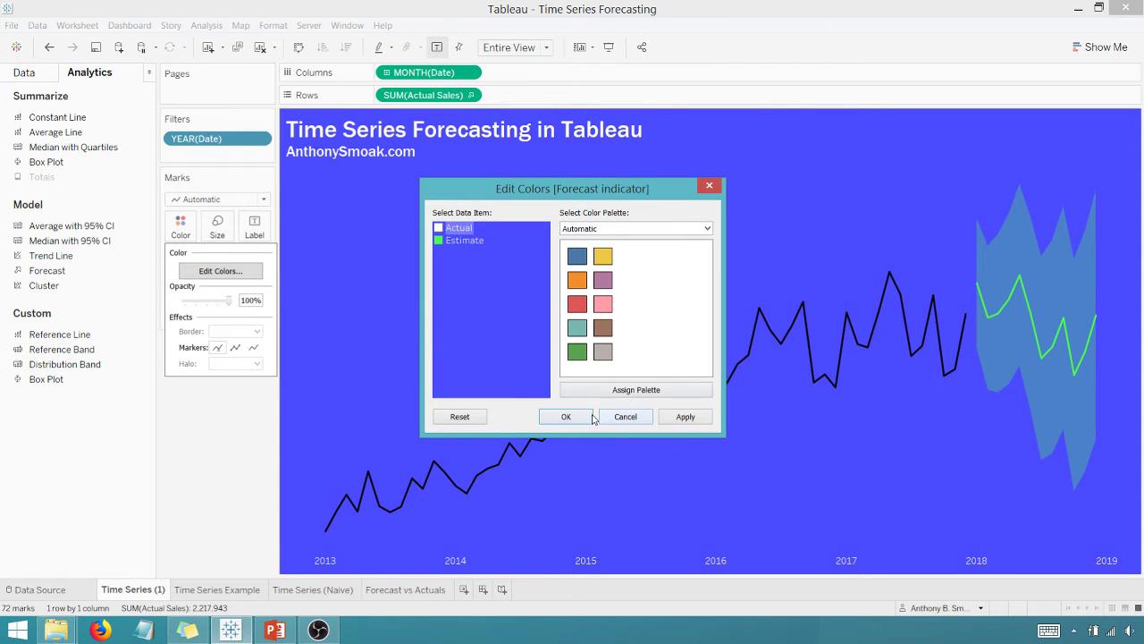
click(572, 417)
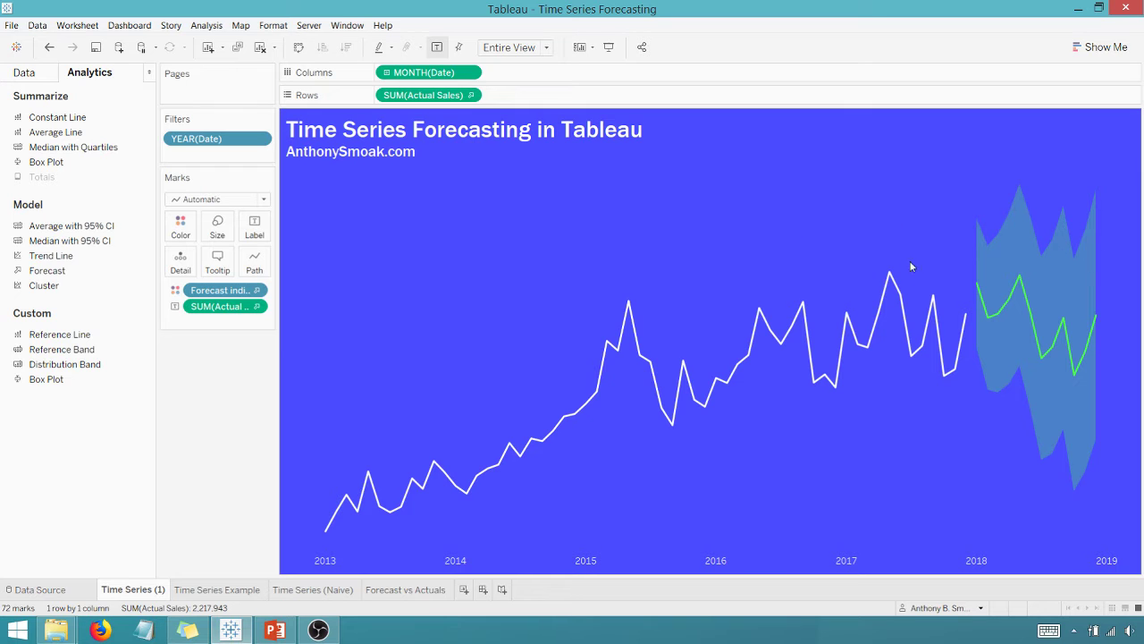
- On the Time Series (Naive) sheet, inspect the flat forecast estimates and open the forecast options
click(345, 590)
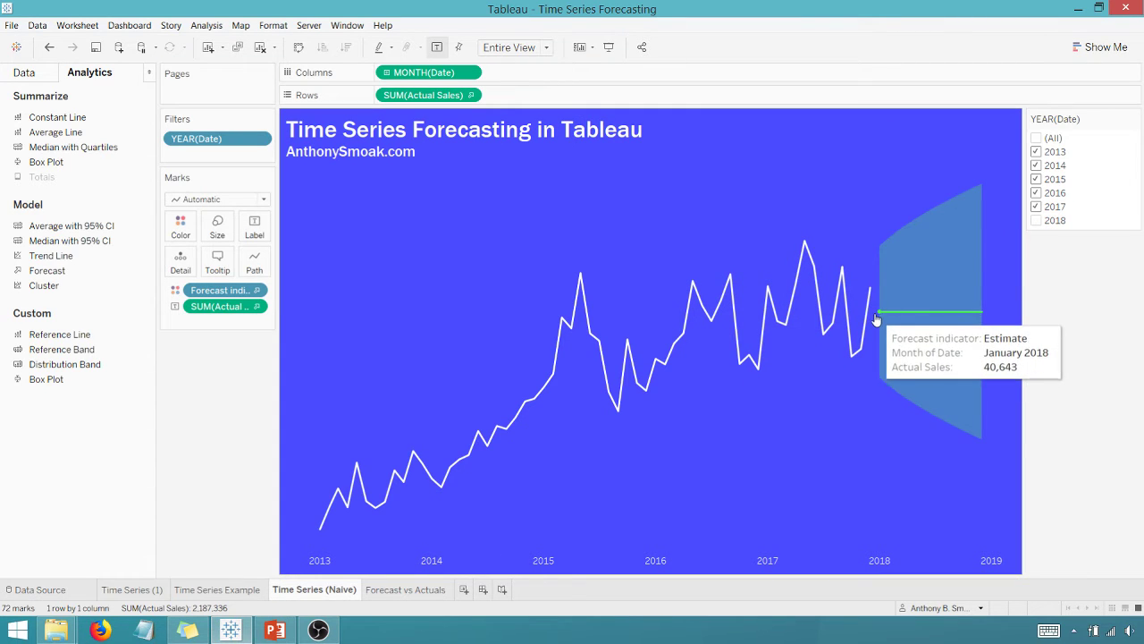
mouse_move(983, 313)
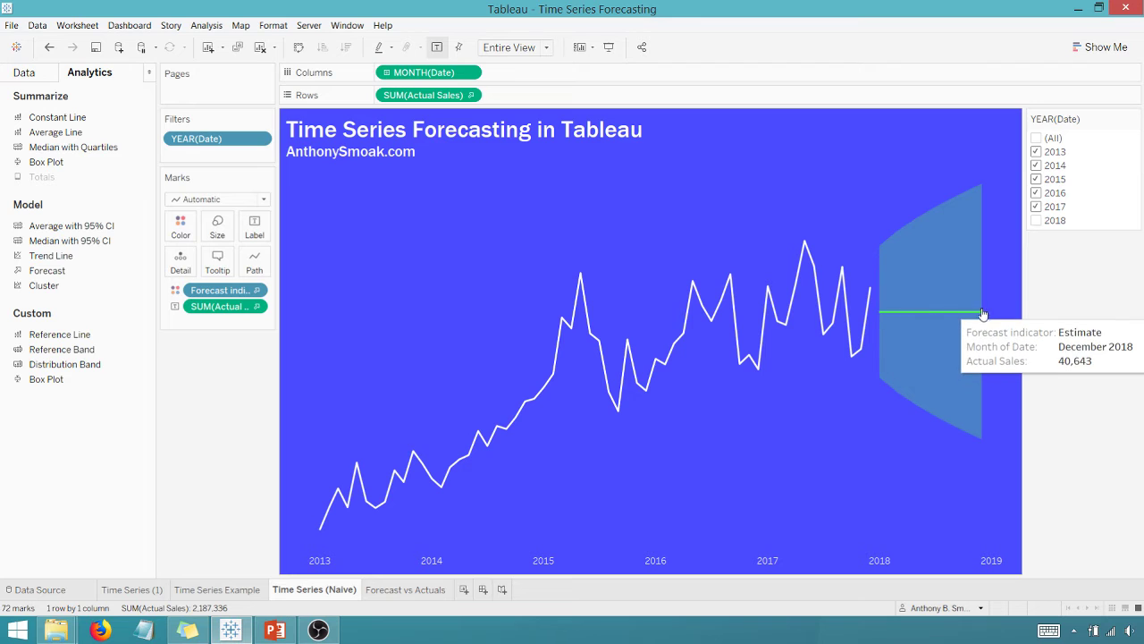
right_click(917, 313)
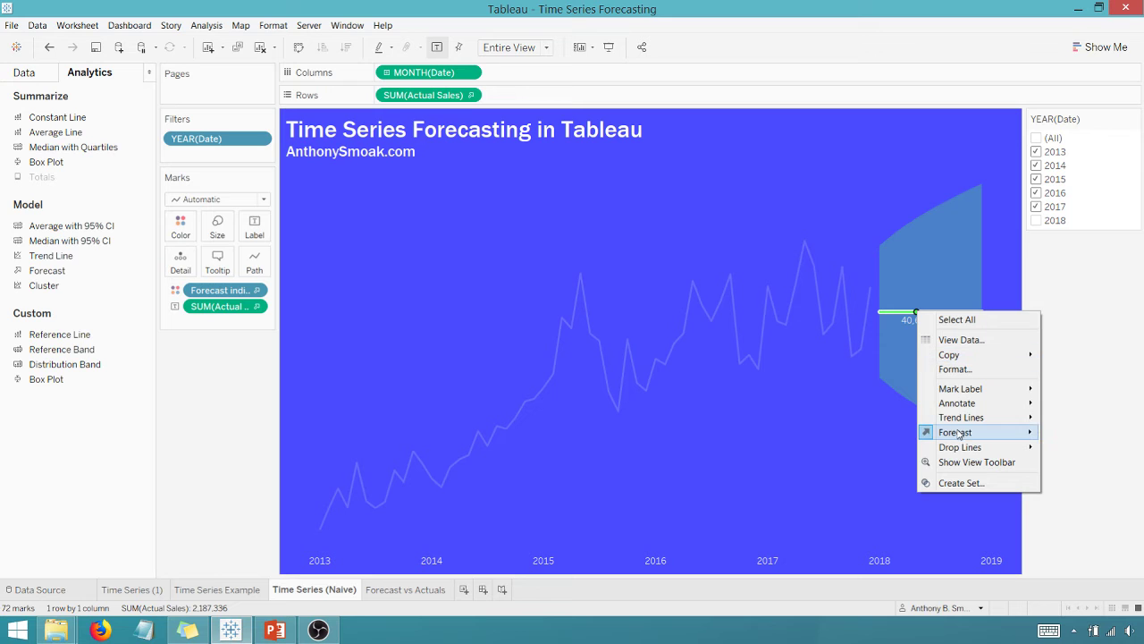
mouse_move(959, 433)
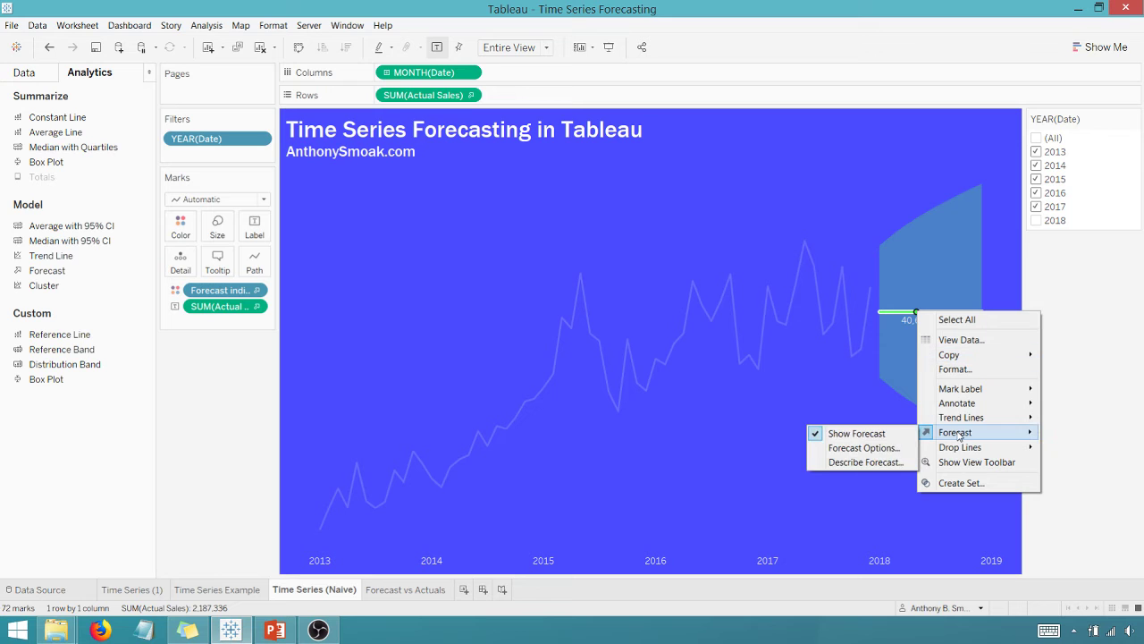
click(848, 449)
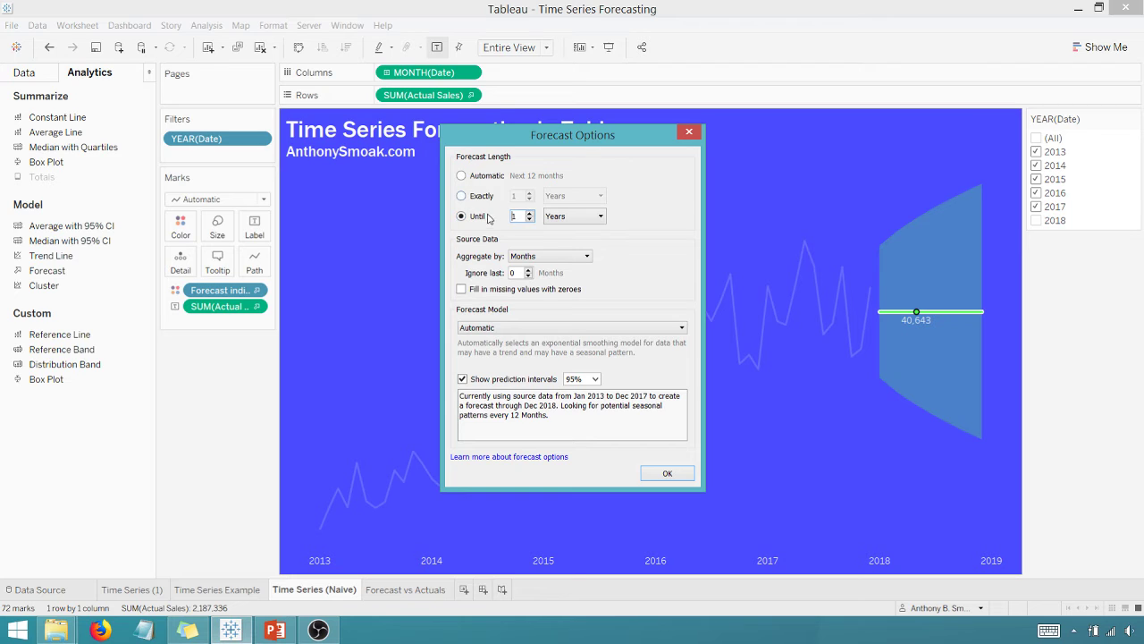
- Try a forecast length of until 2 years, return it to 1 year, and check the source data aggregation choices
click(529, 214)
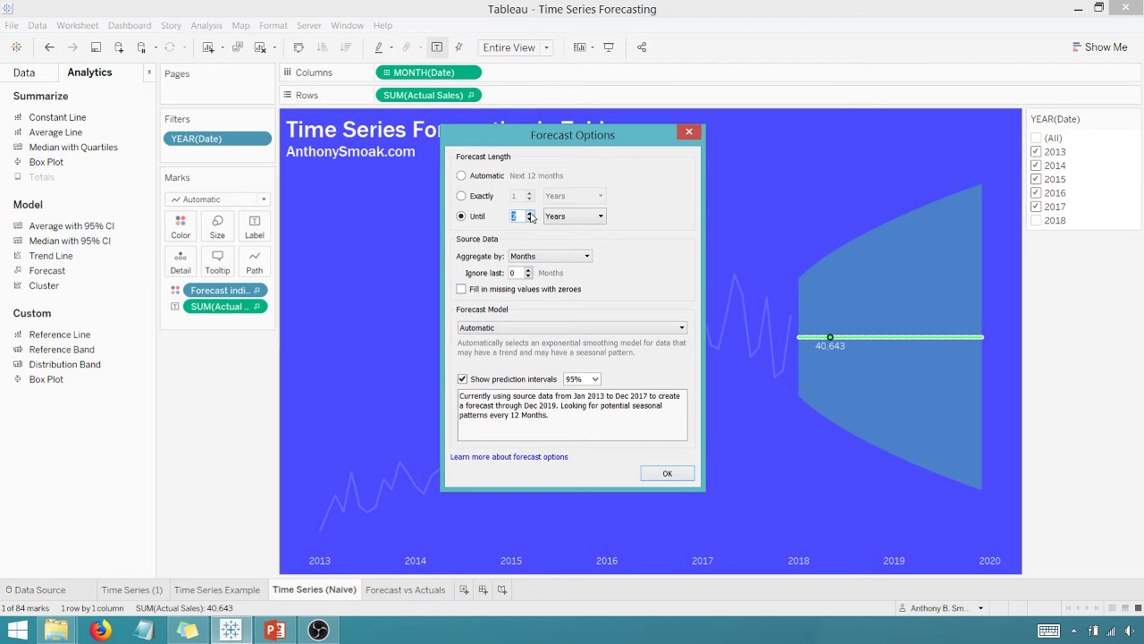
click(529, 220)
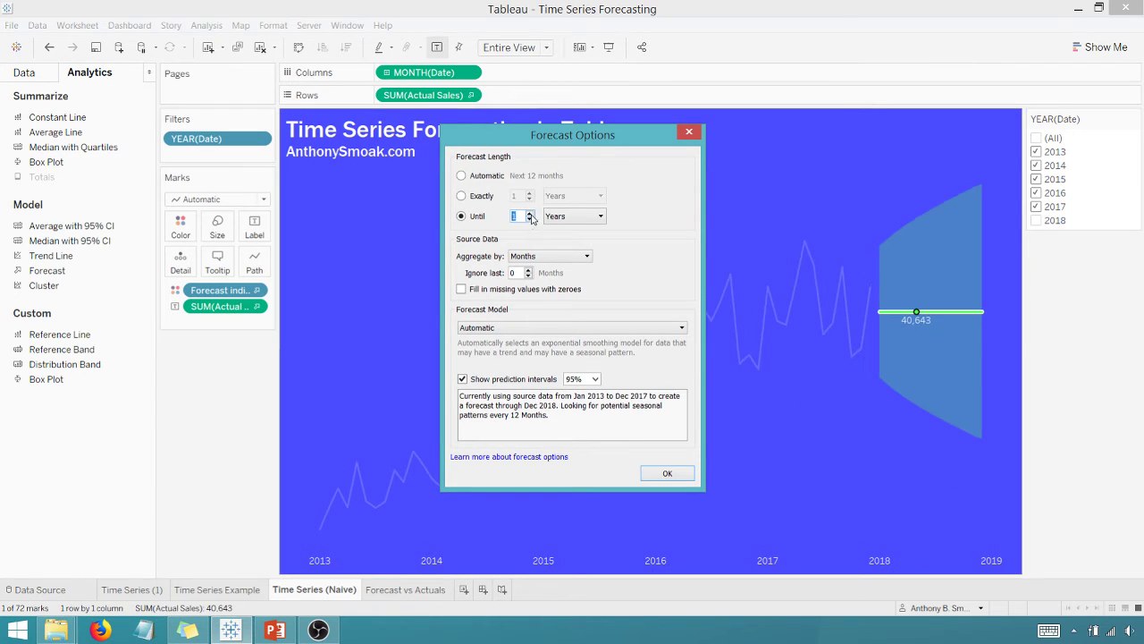
click(585, 257)
click(587, 258)
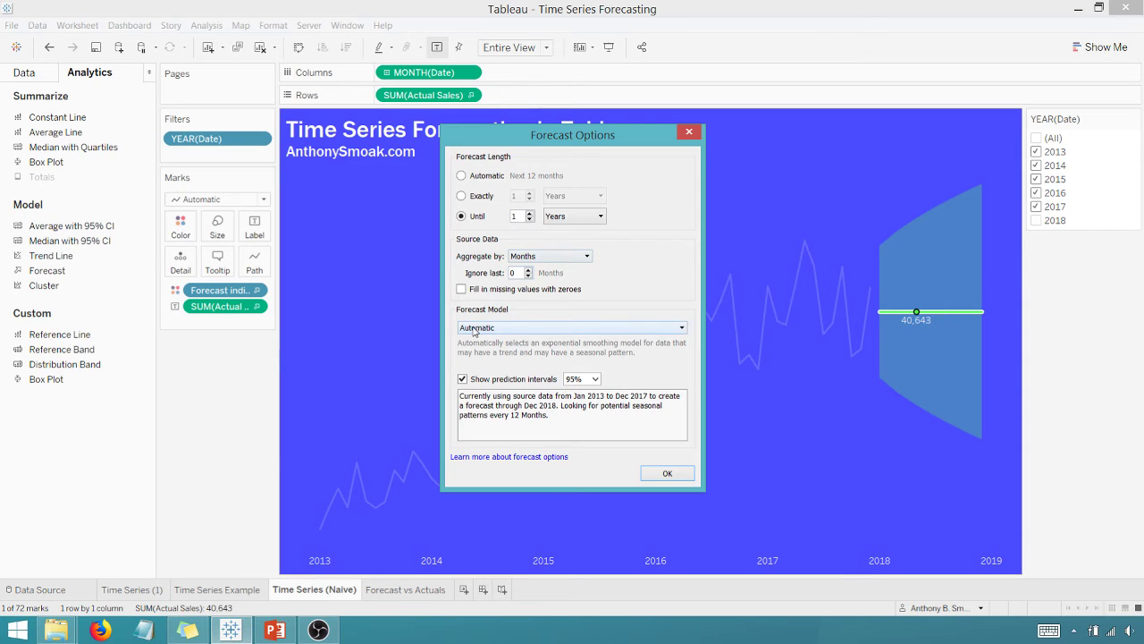
- Try the Automatic without seasonality forecast model and switch the forecast model to Custom
click(537, 329)
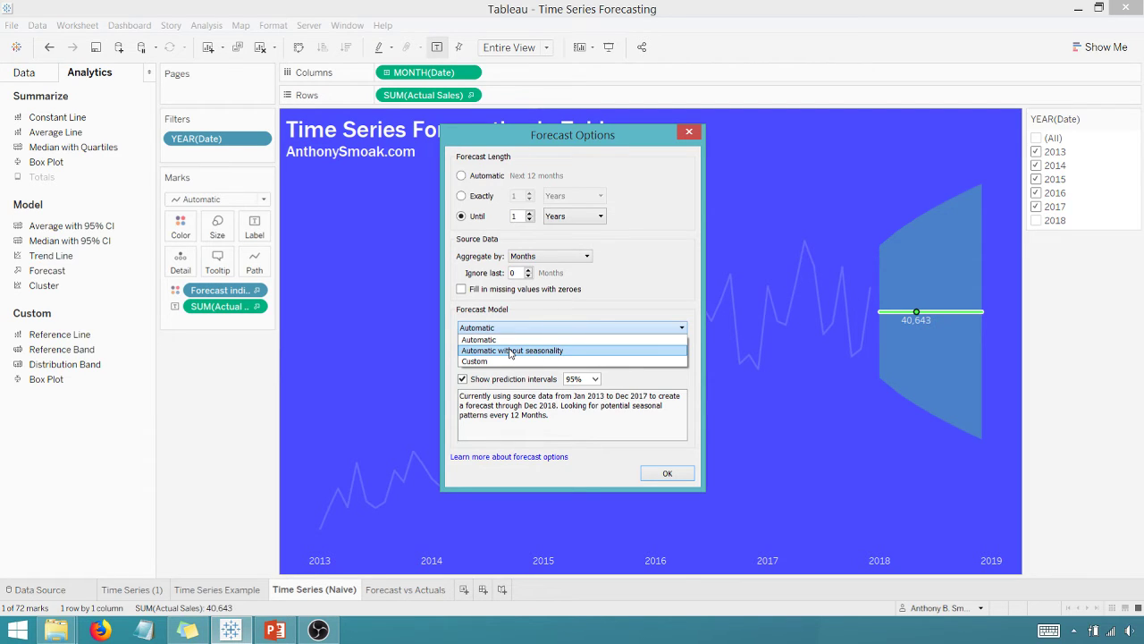
click(511, 351)
click(666, 329)
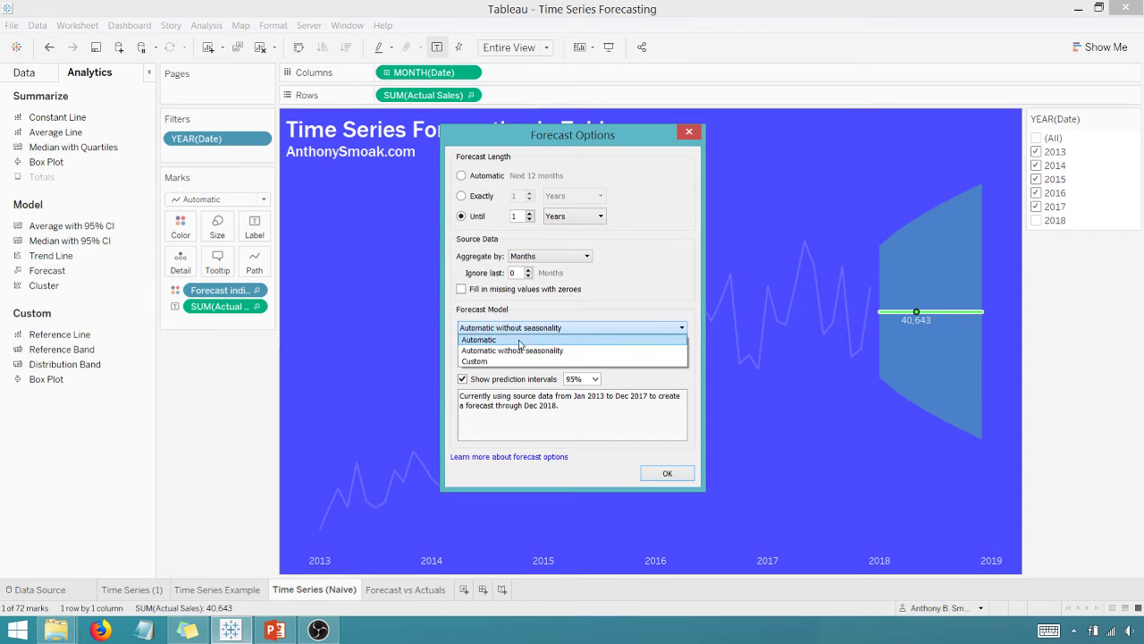
click(498, 362)
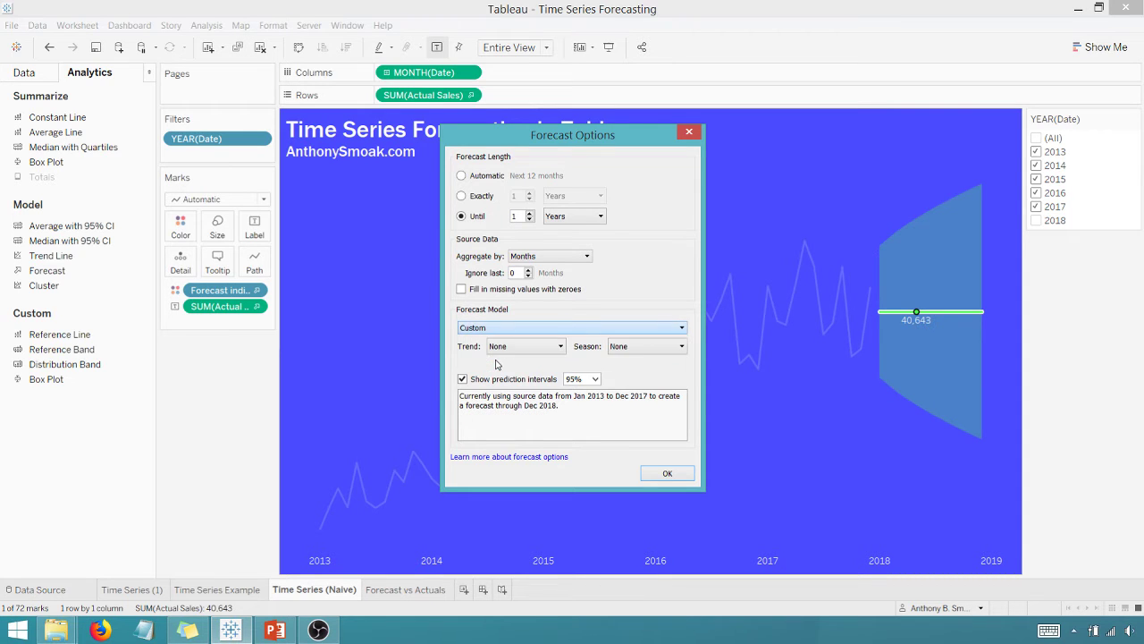
- Check the custom model's trend and season choices, leave both at None, and accept the forecast options
click(558, 347)
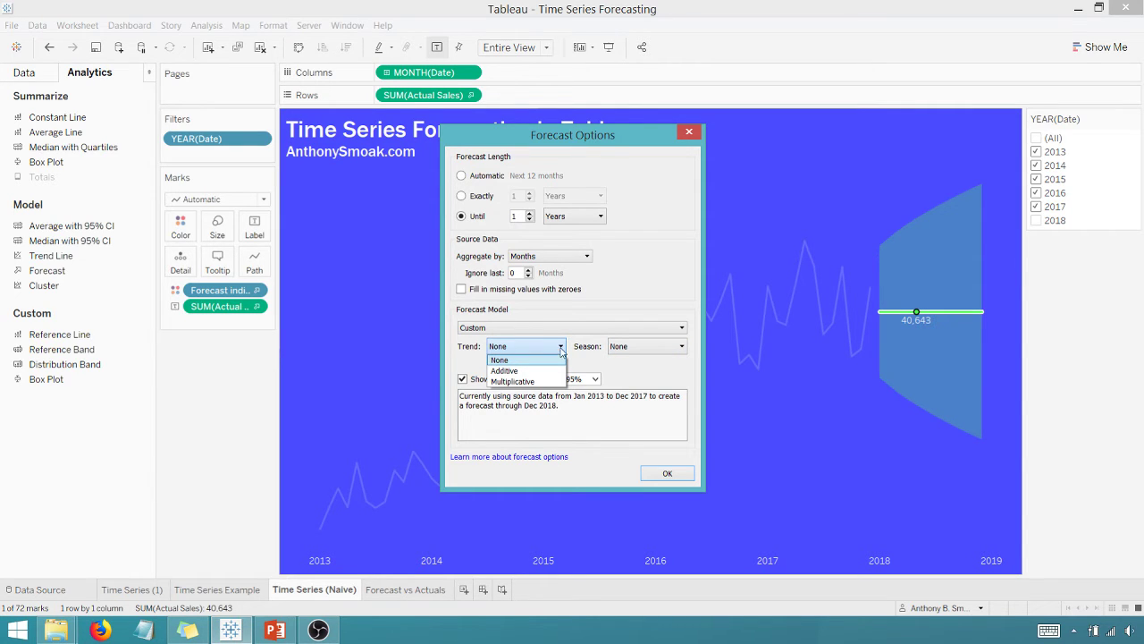
click(616, 361)
click(660, 351)
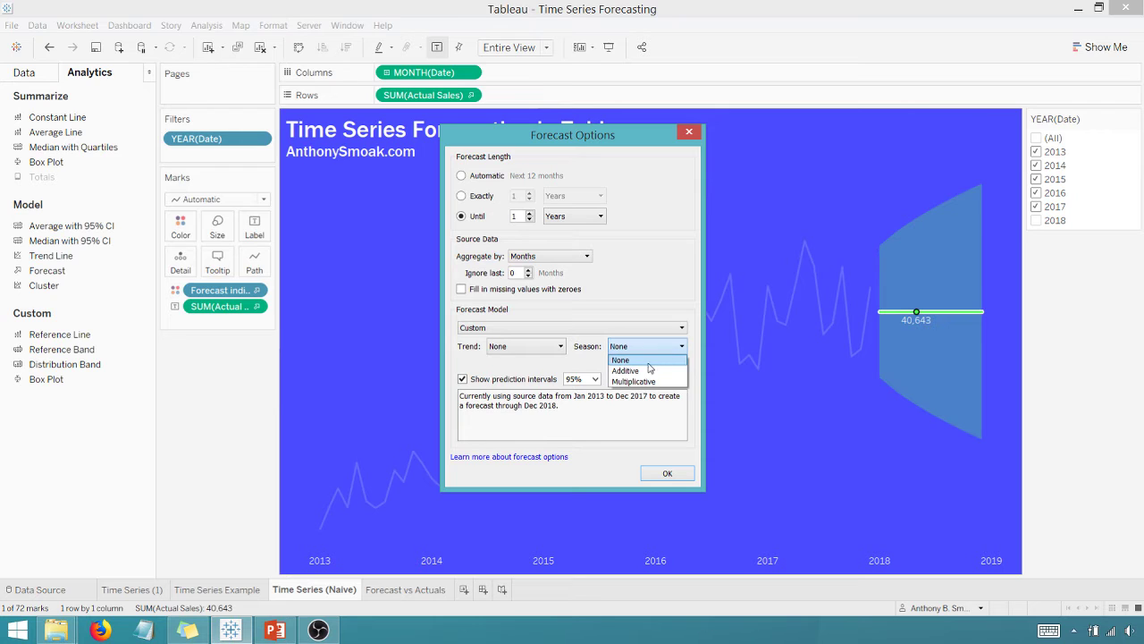
click(578, 363)
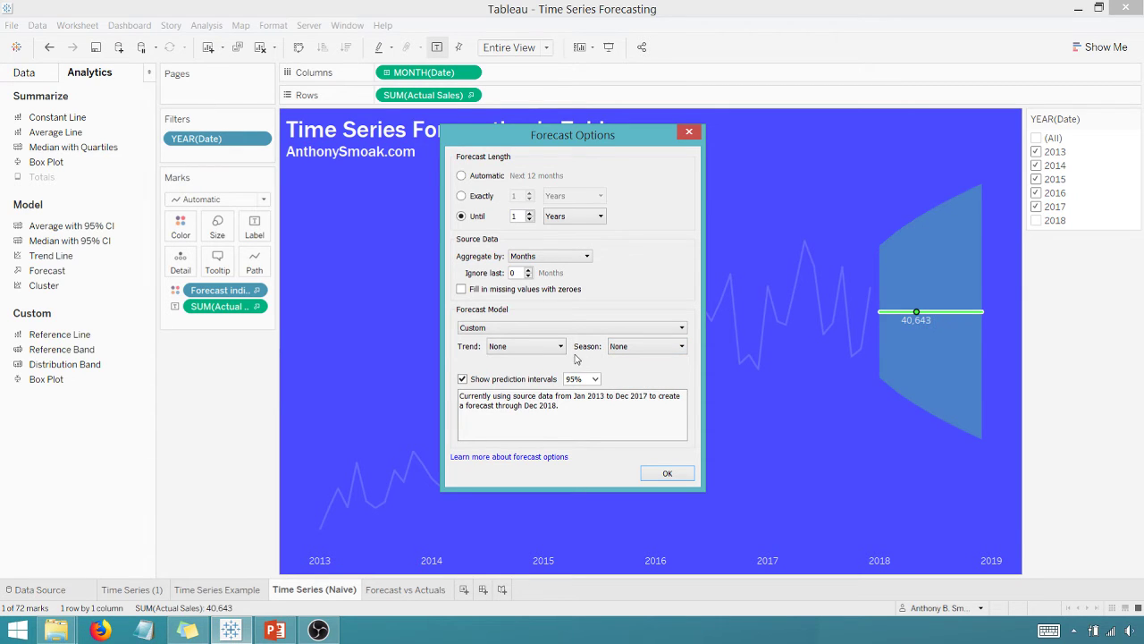
click(667, 473)
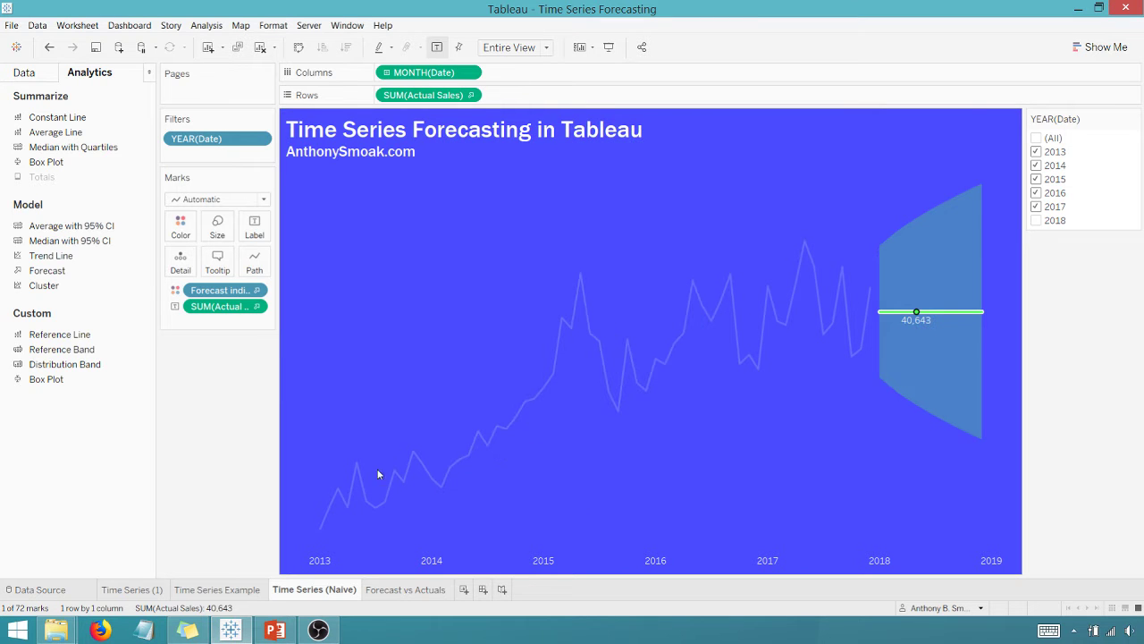
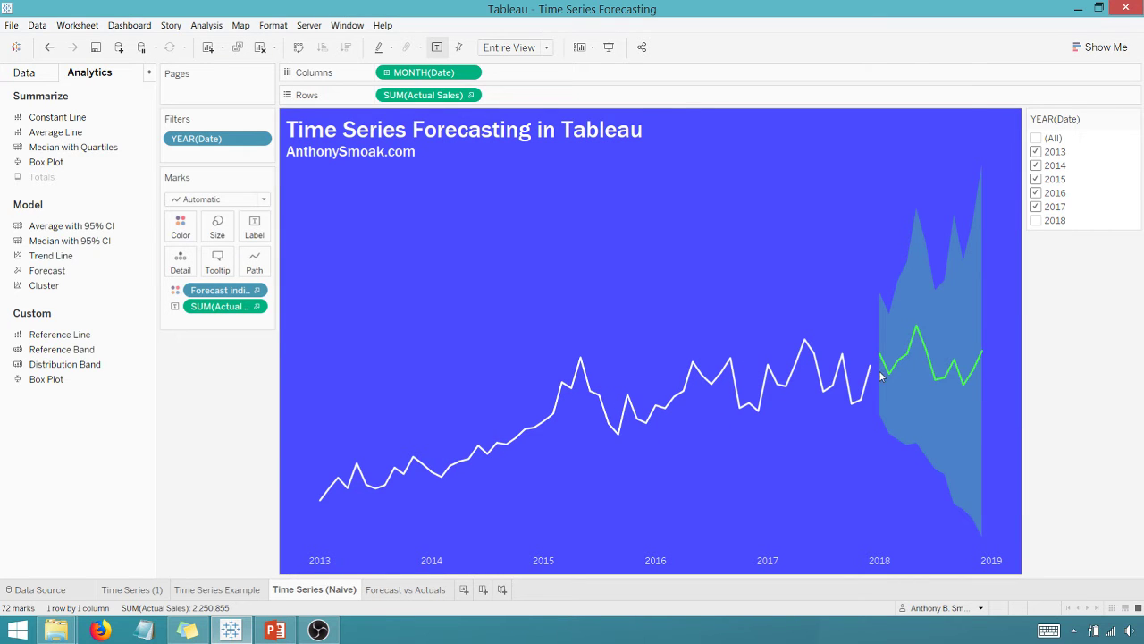
- Review the summary and model quality metrics in the description of the multiplicative forecast
mouse_move(890, 377)
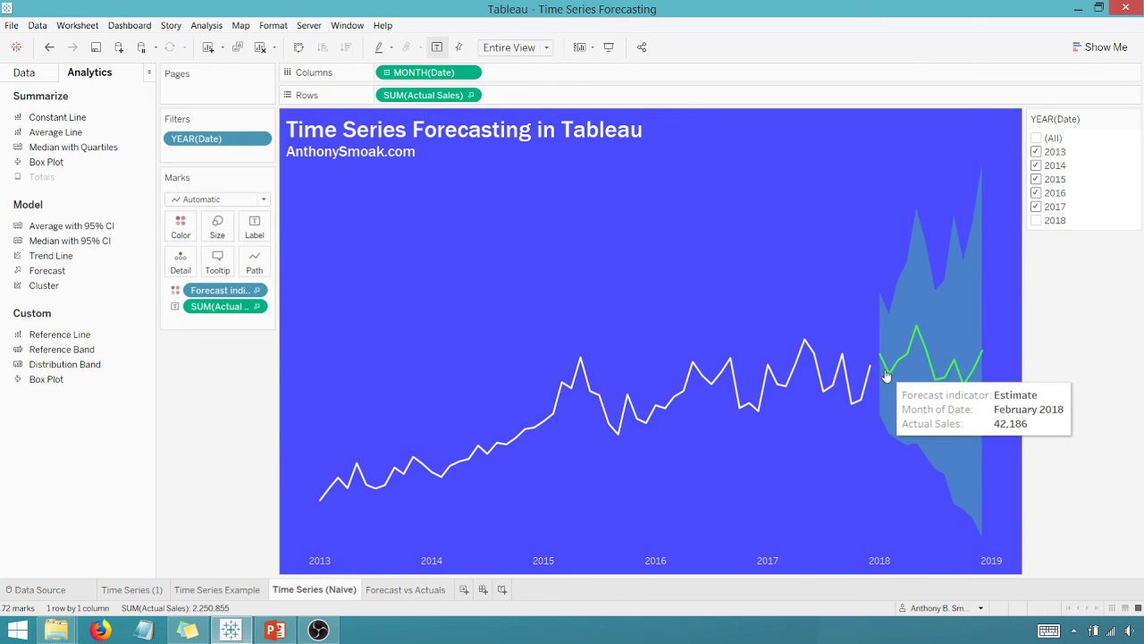
right_click(890, 377)
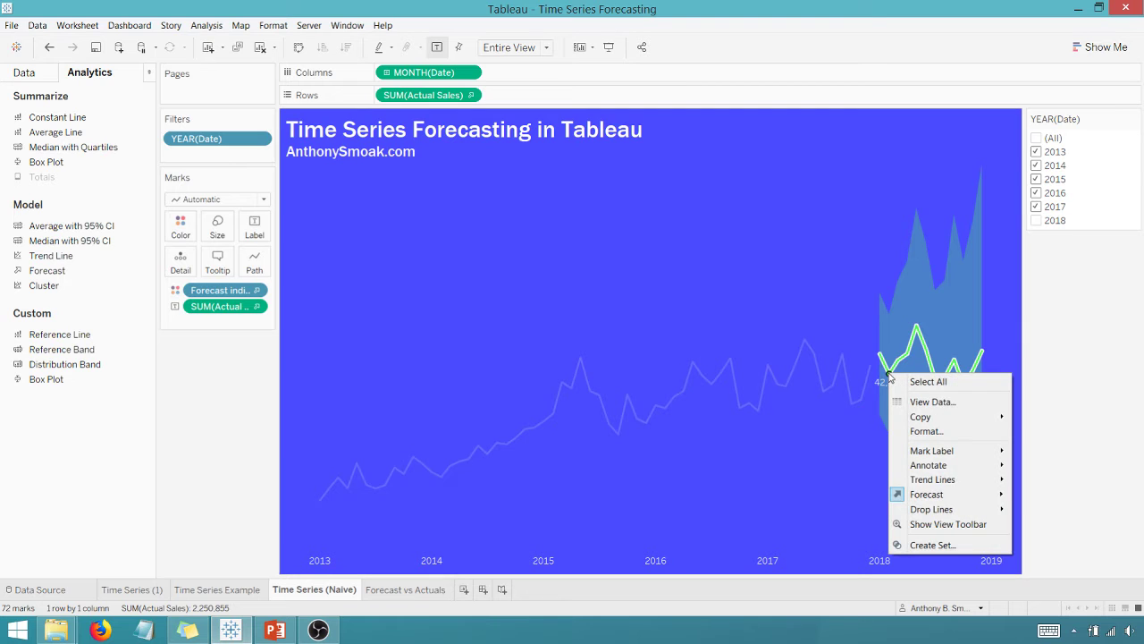
mouse_move(918, 494)
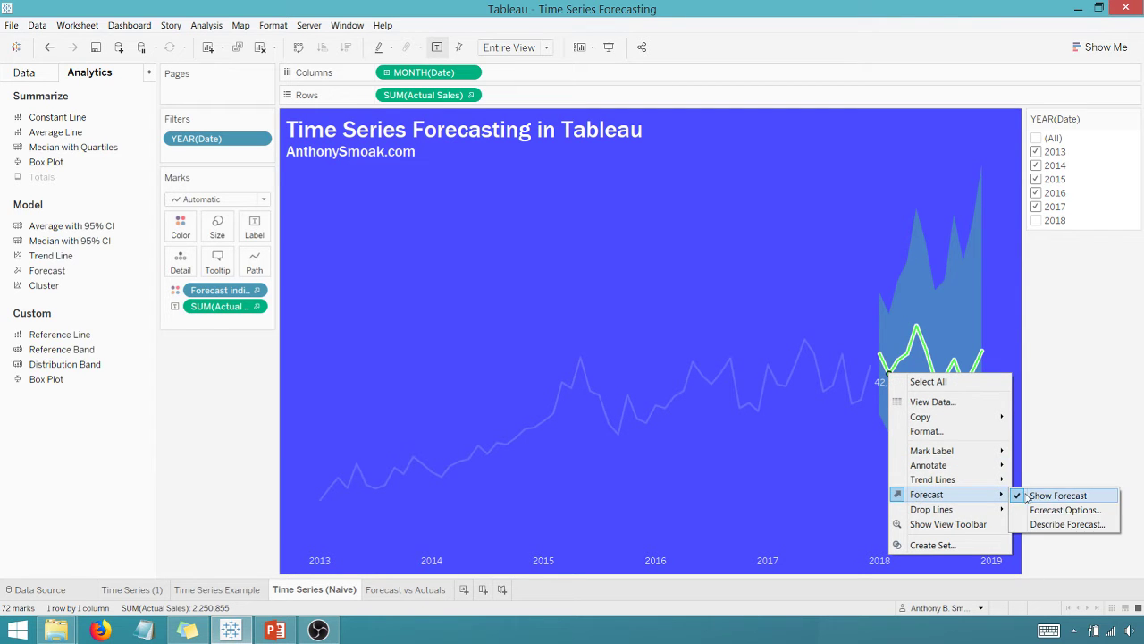
click(1063, 524)
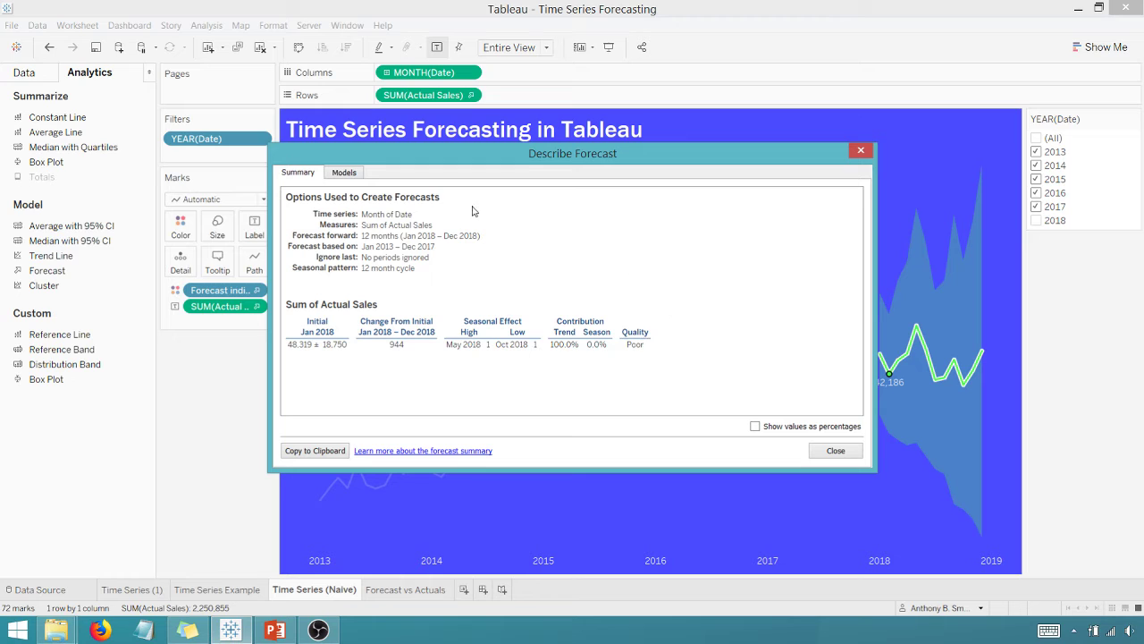
click(345, 171)
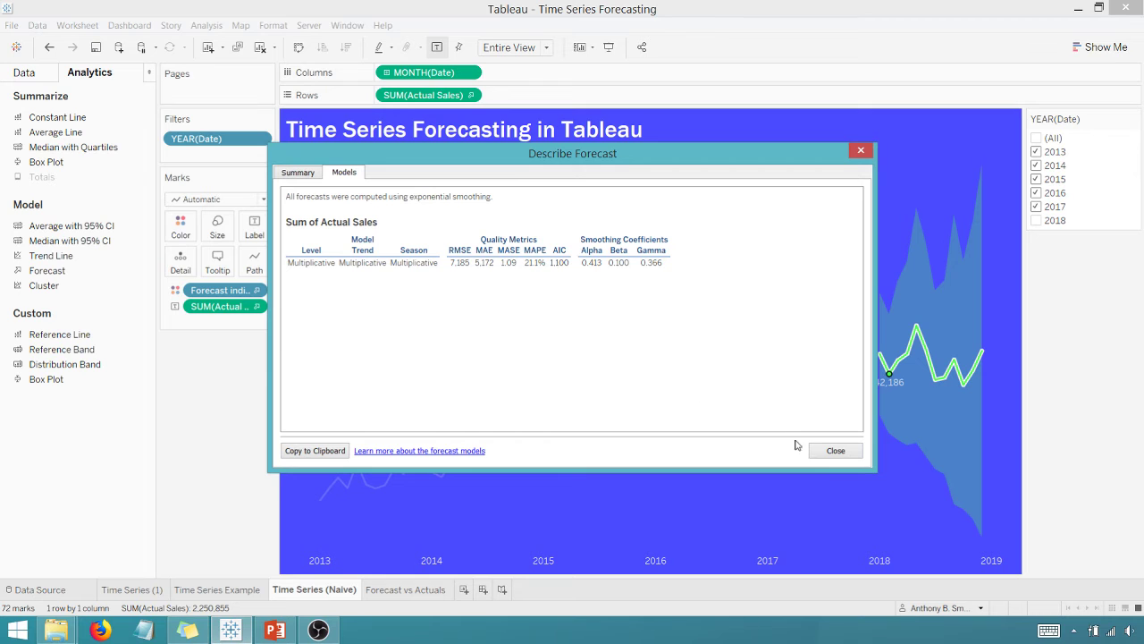
click(835, 451)
- Set both the trend and the season of the custom forecast model to Additive
mouse_move(893, 365)
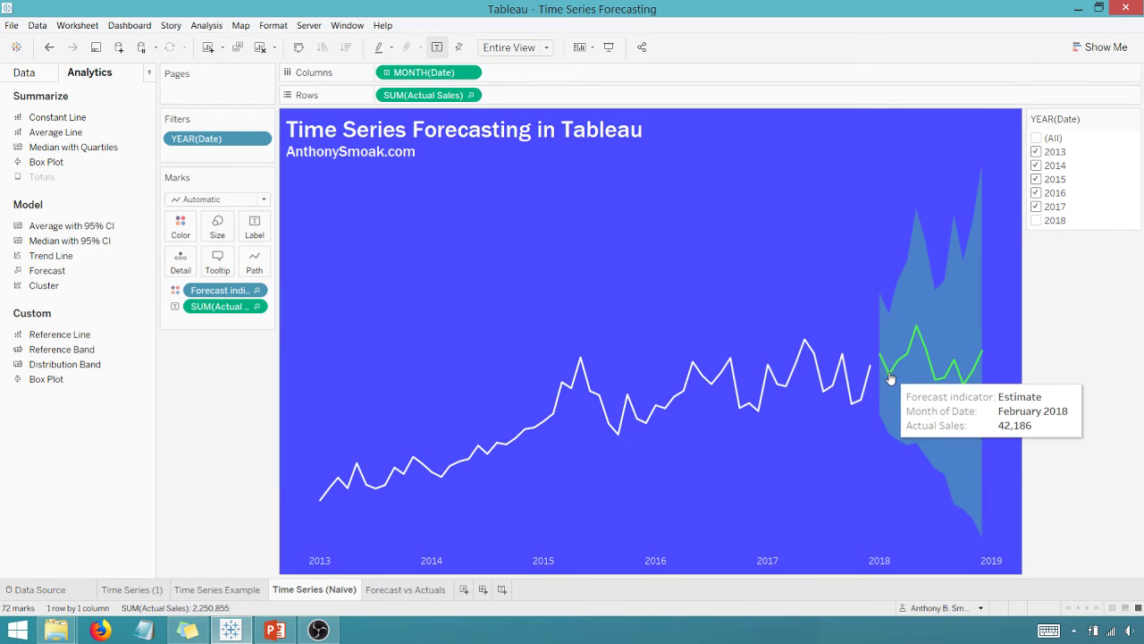
right_click(890, 373)
mouse_move(932, 496)
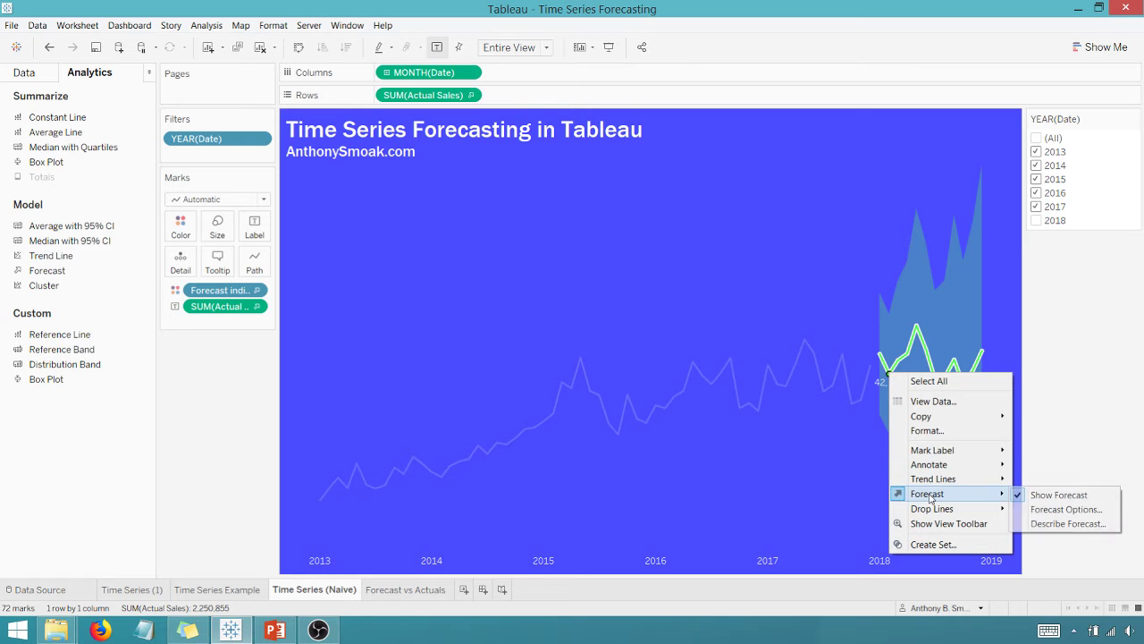
click(1040, 508)
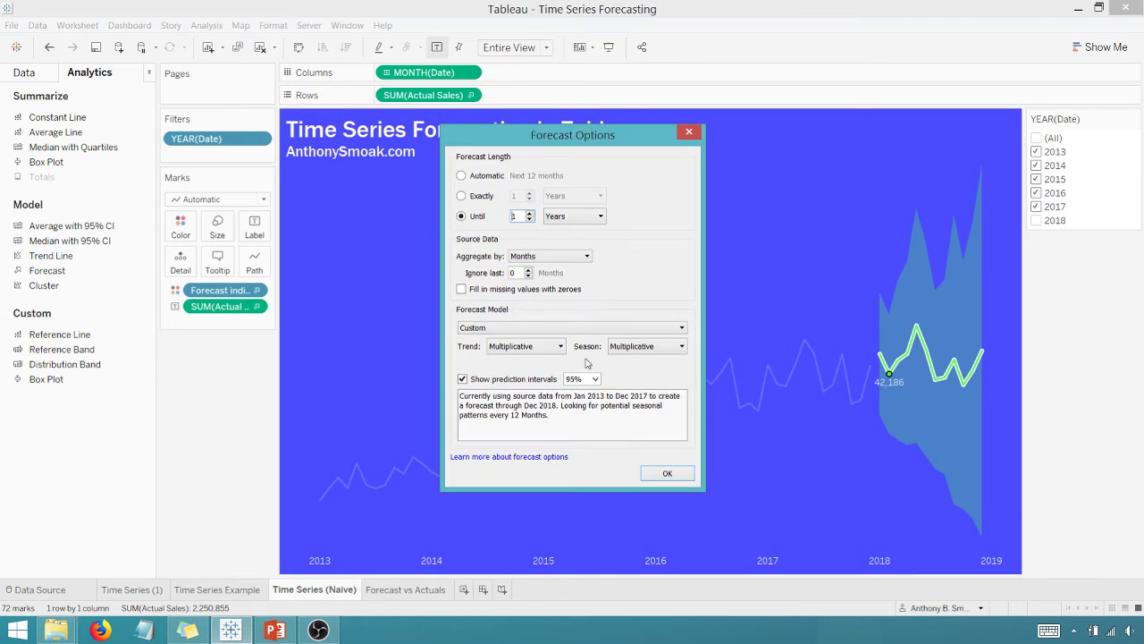
click(559, 347)
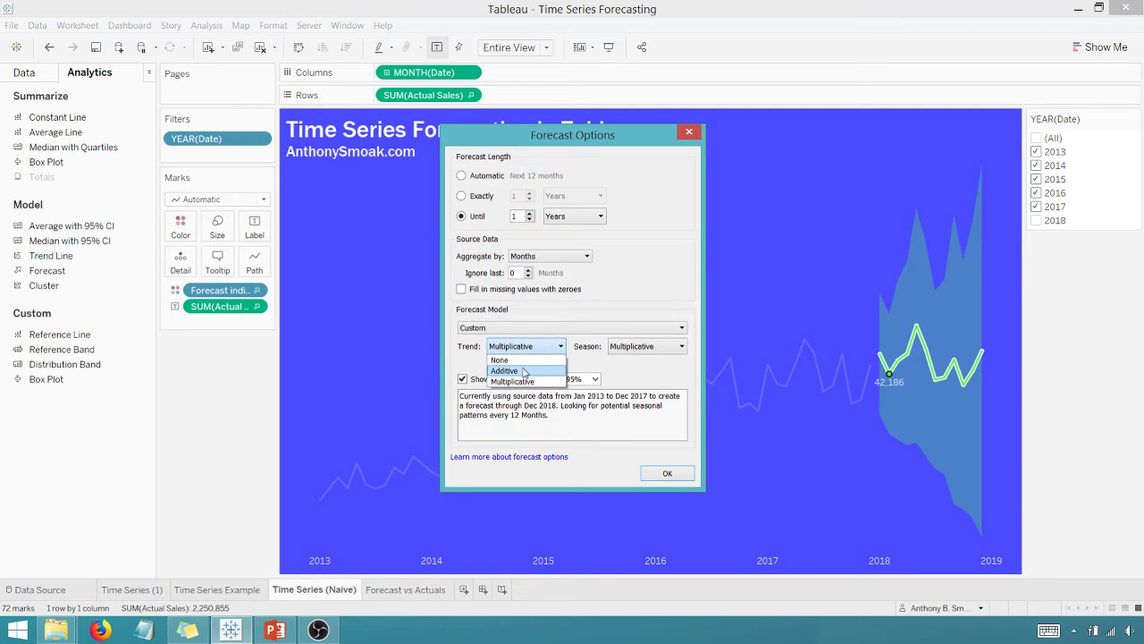
click(526, 371)
click(657, 346)
click(645, 372)
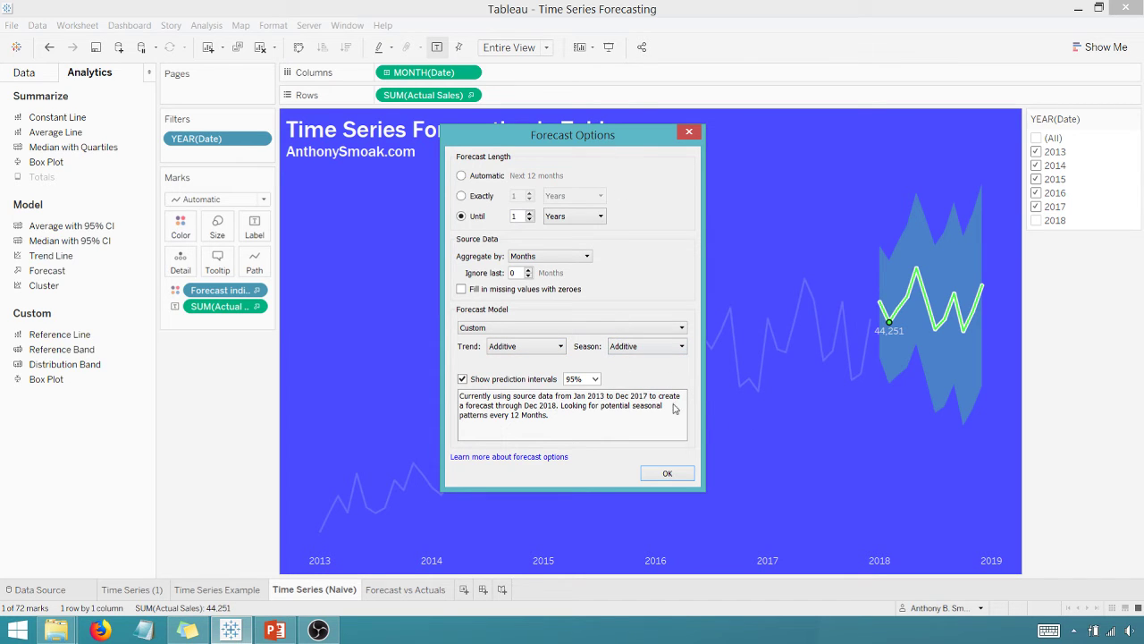
click(680, 474)
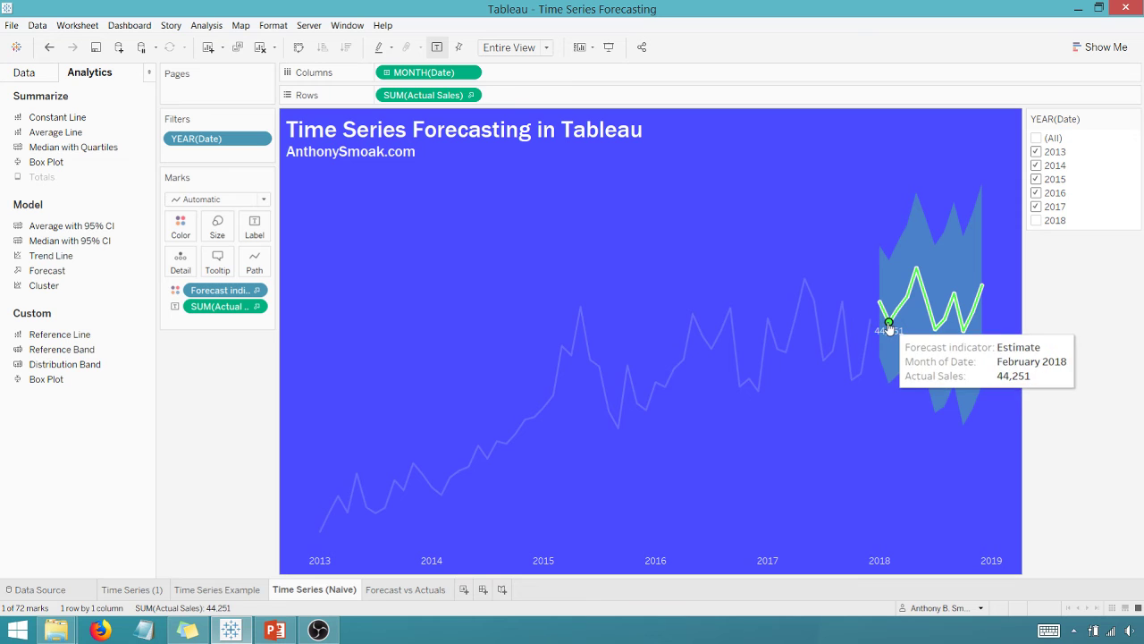
- Review the additive forecast's description, comparing the quality rating in the summary with the model's quality metrics and smoothing coefficients
right_click(888, 323)
mouse_move(930, 444)
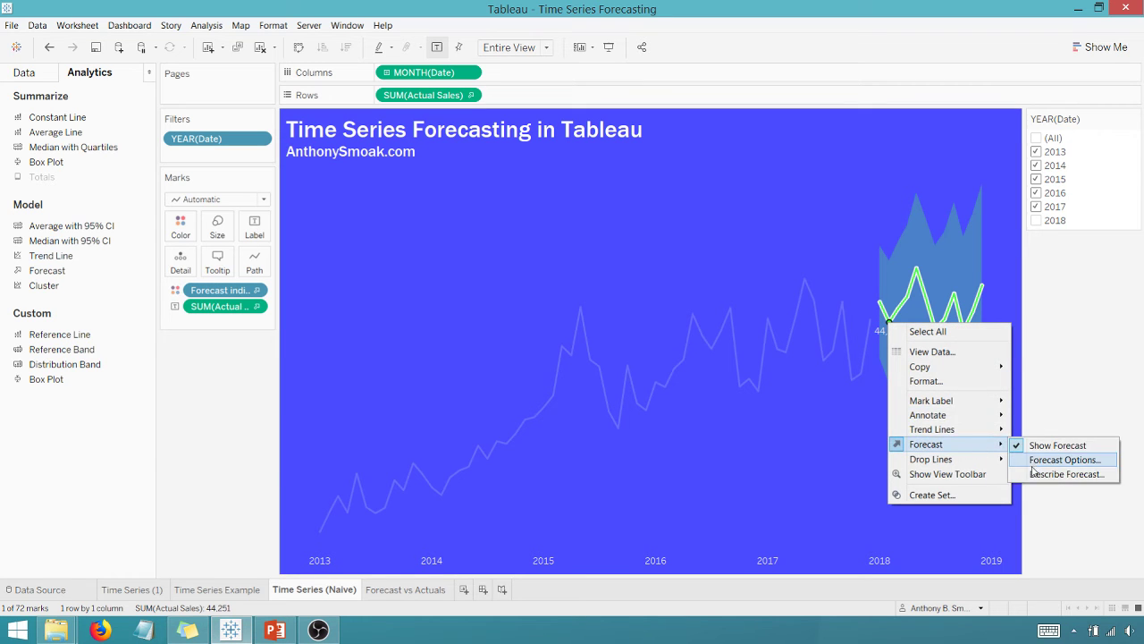
click(1059, 473)
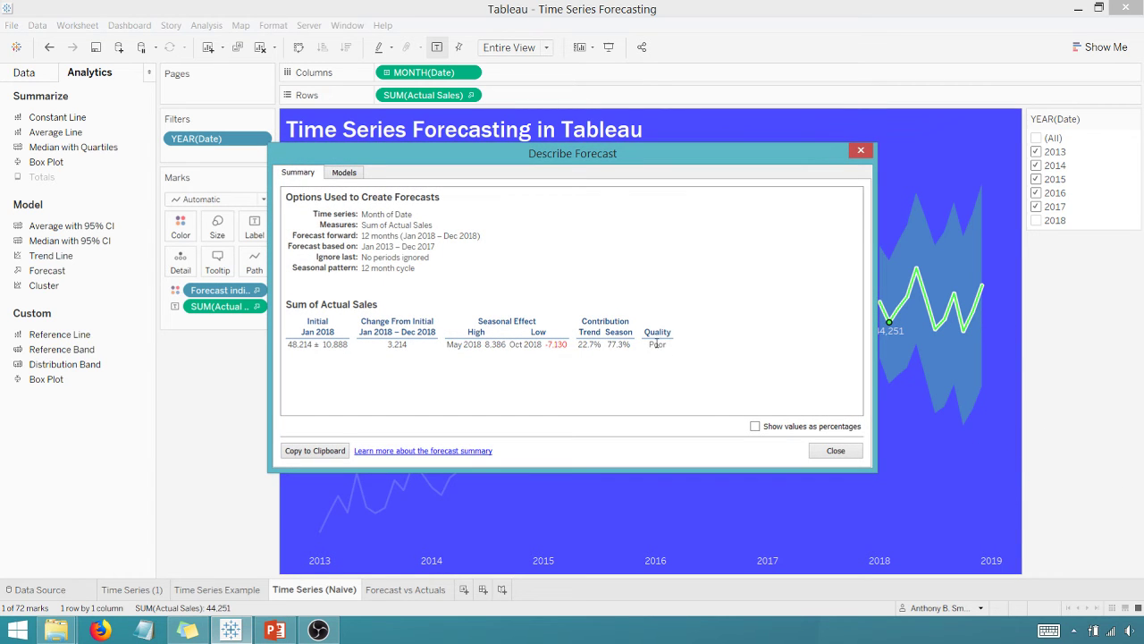
click(346, 172)
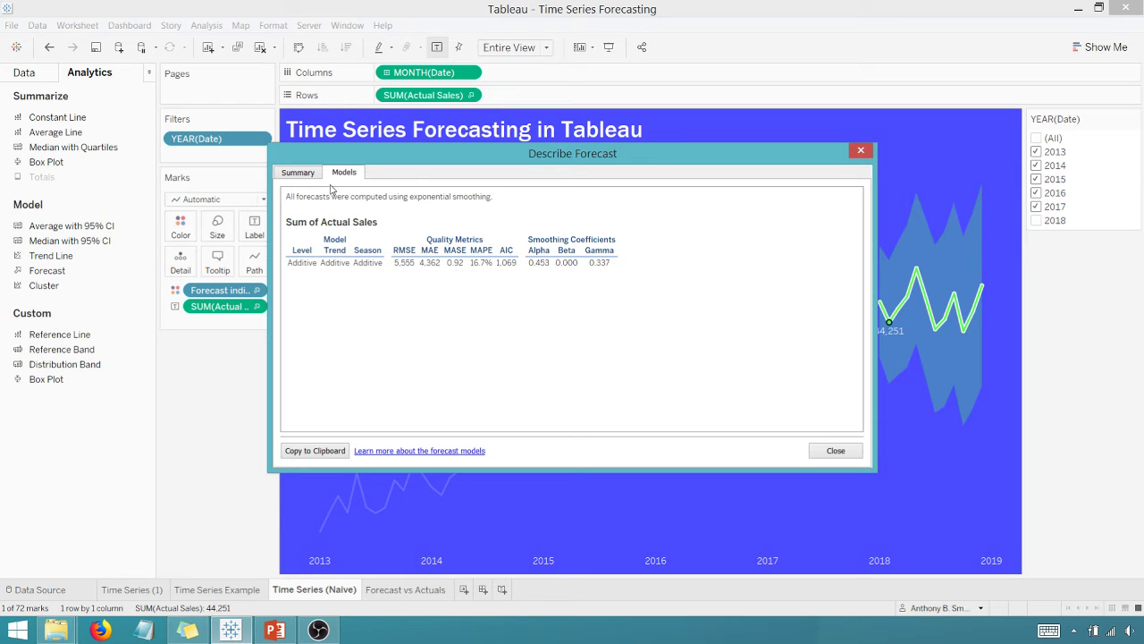
click(300, 172)
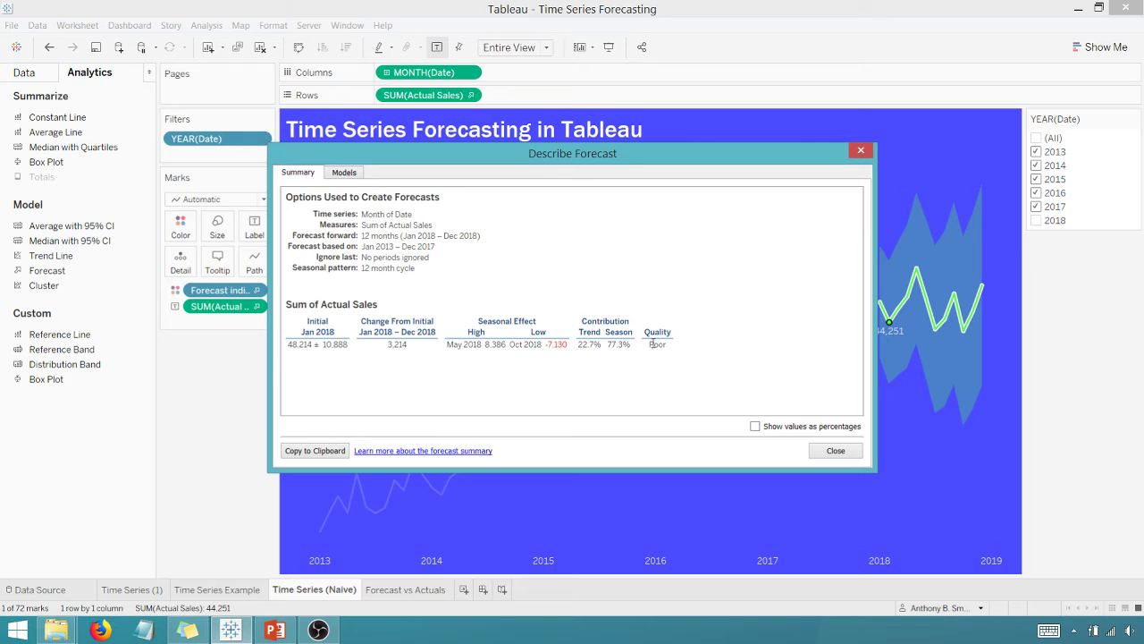
click(349, 174)
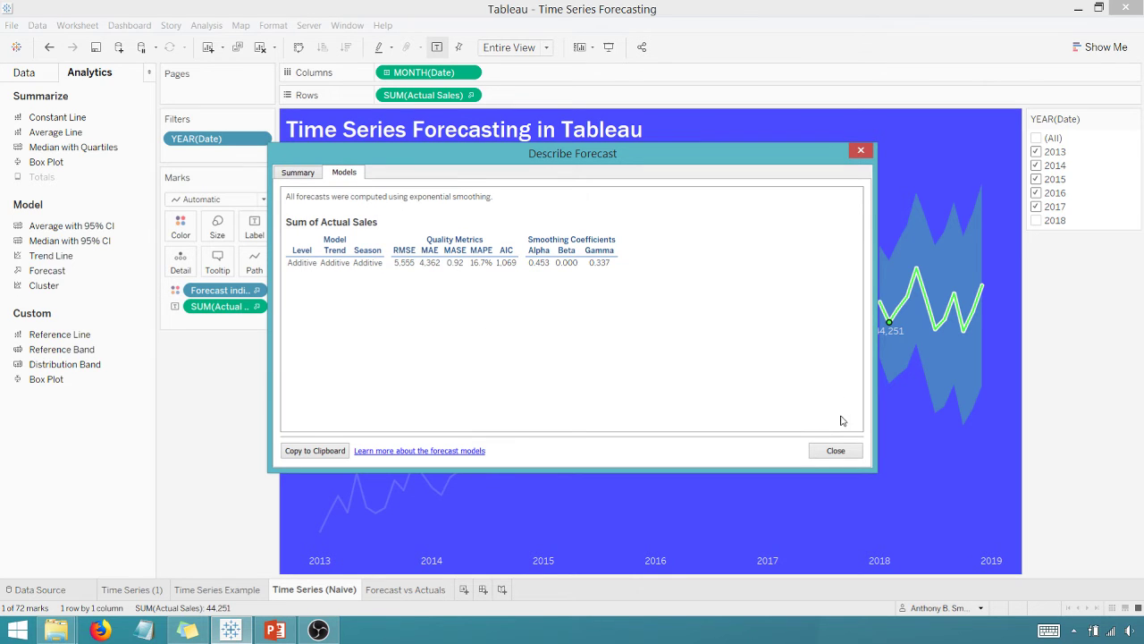
click(837, 450)
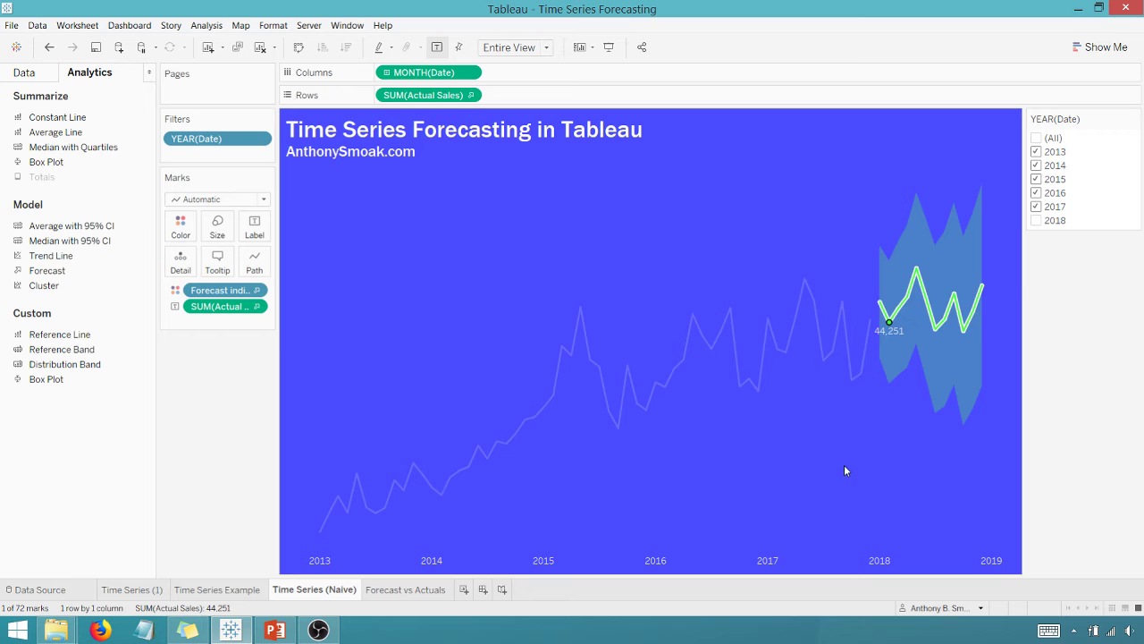
- Set the custom forecast model's trend to None while keeping the season Additive
right_click(887, 323)
mouse_move(930, 447)
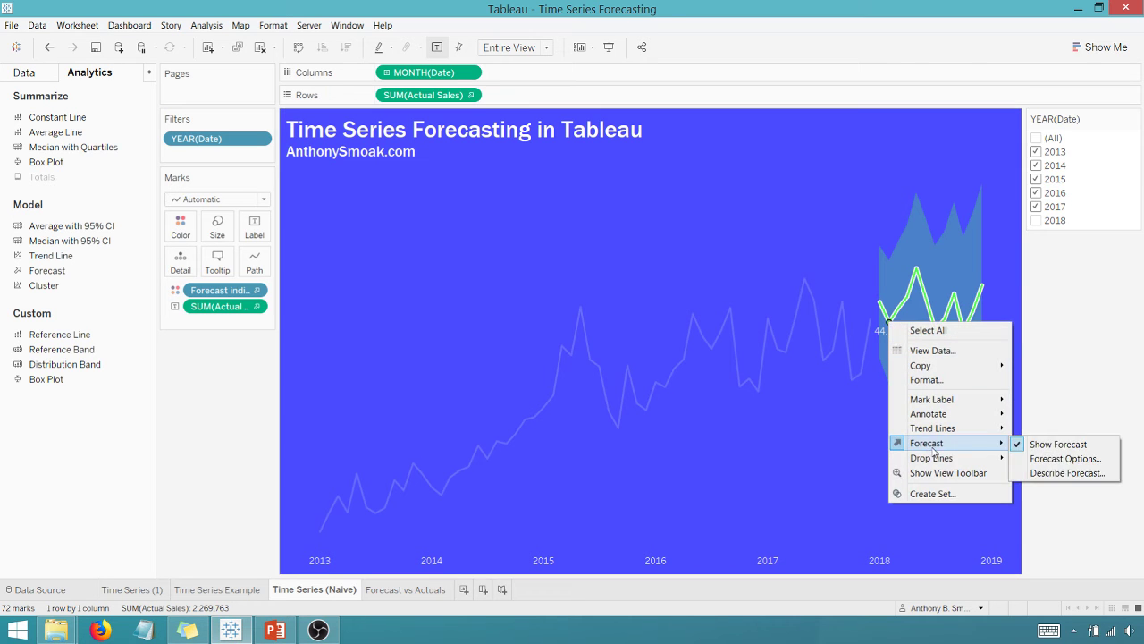
click(1055, 457)
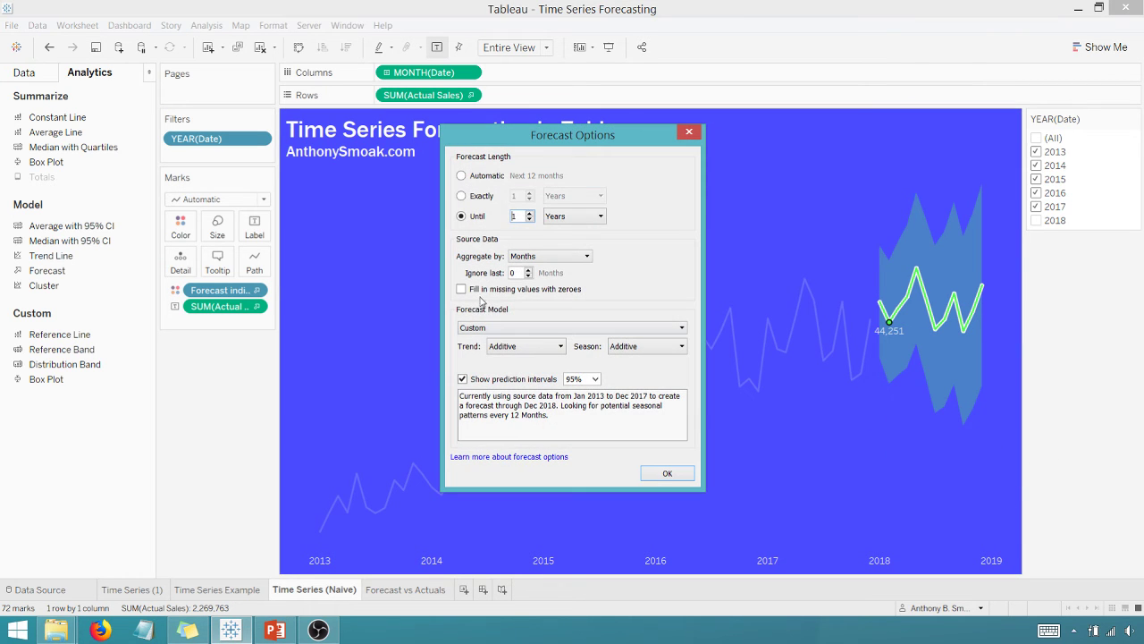
click(519, 347)
click(510, 361)
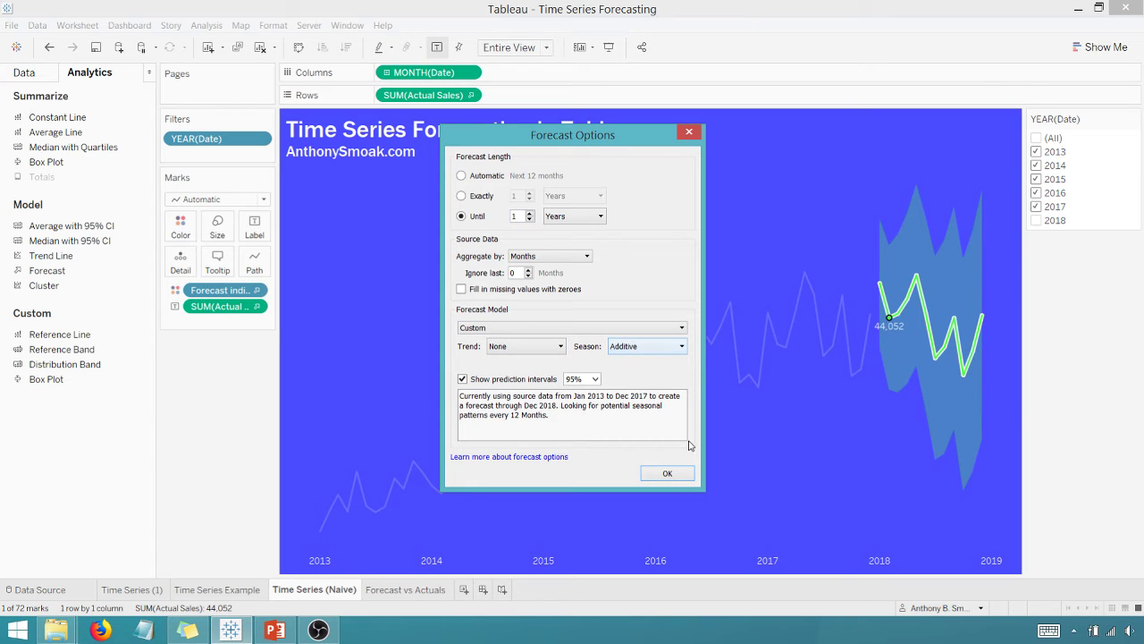
click(678, 477)
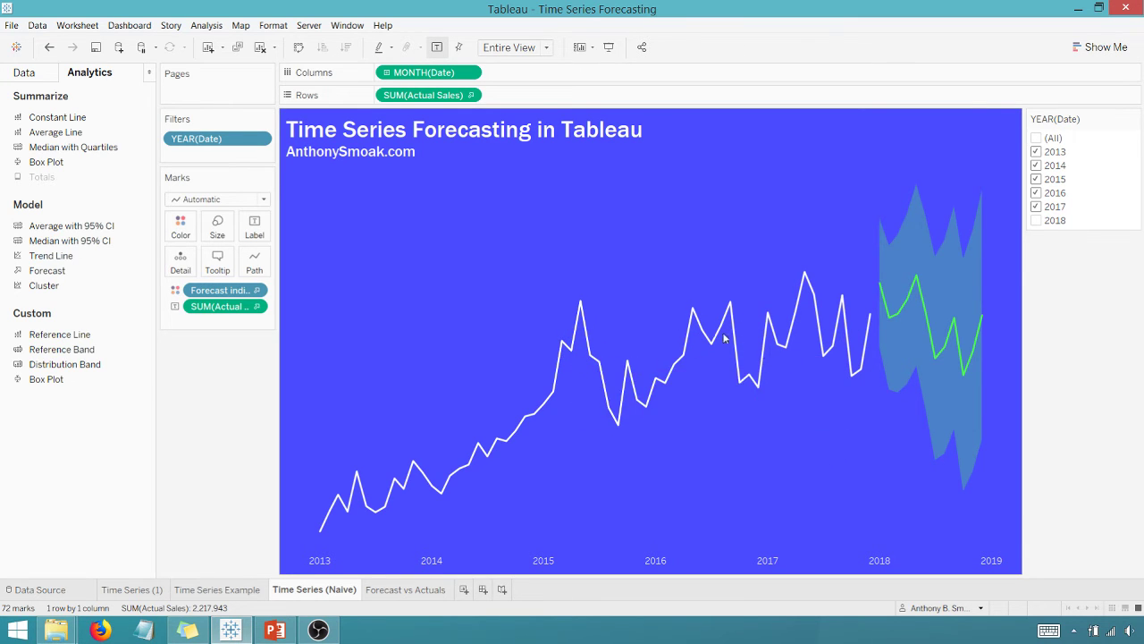
- Inspect the 2016 peak of the actual sales line and review the summary and model metrics of the no-trend, additive-season forecast
click(692, 310)
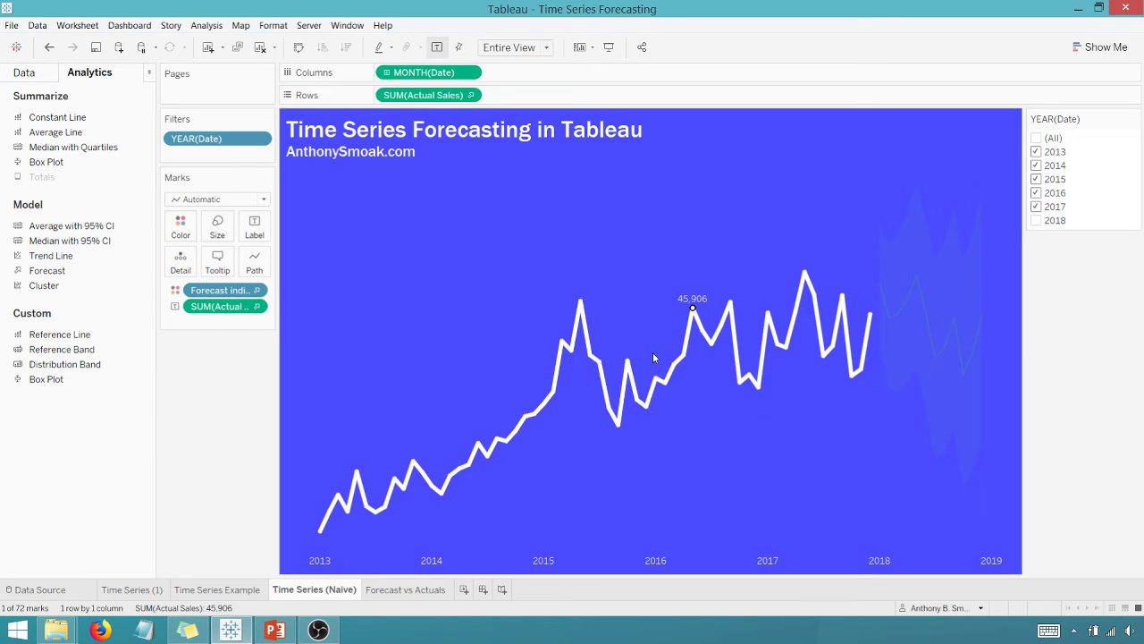
click(642, 308)
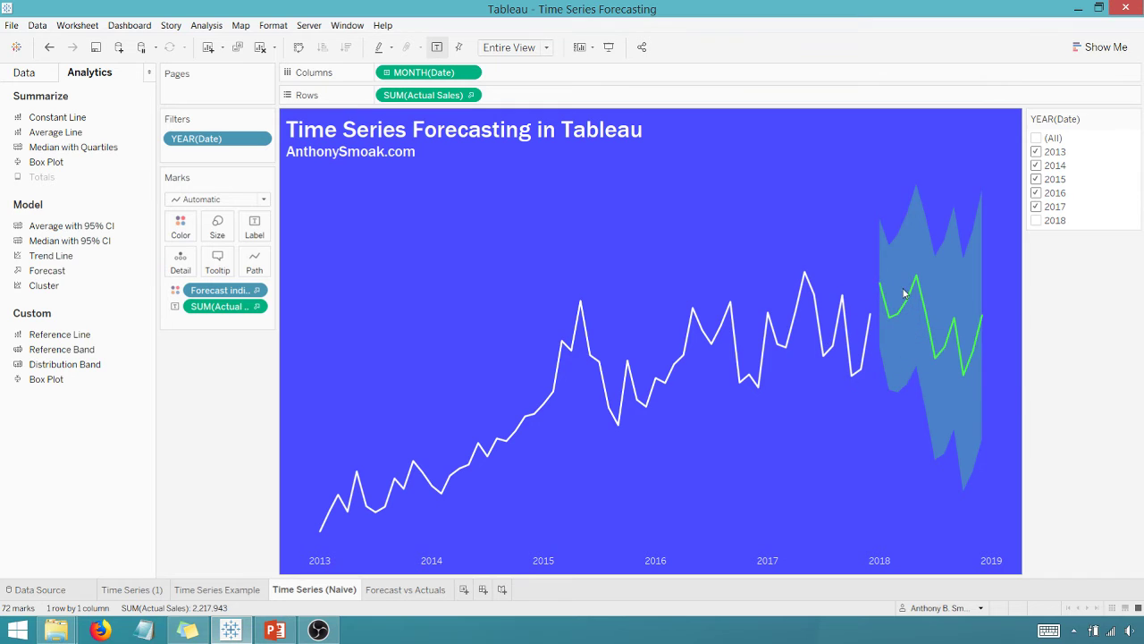
right_click(935, 357)
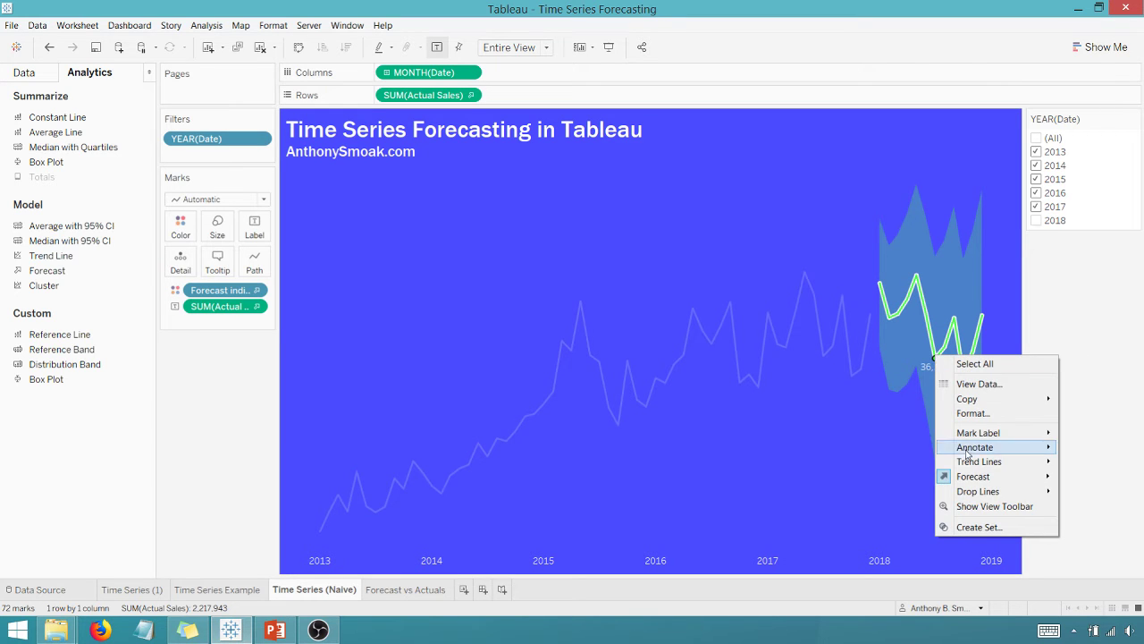
mouse_move(966, 476)
click(874, 508)
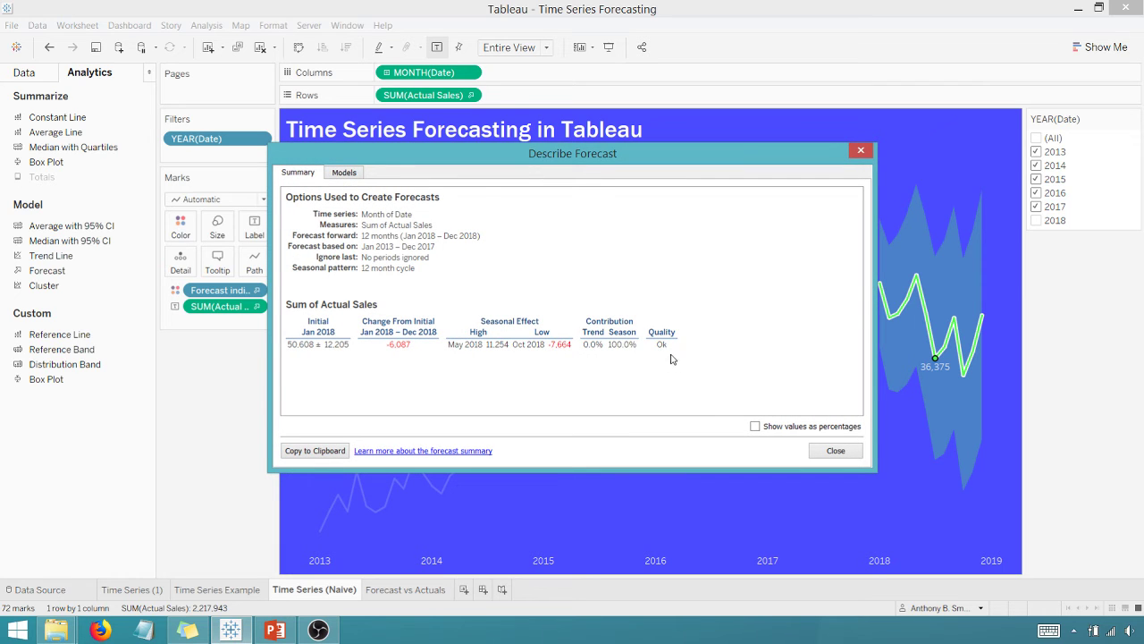
click(342, 174)
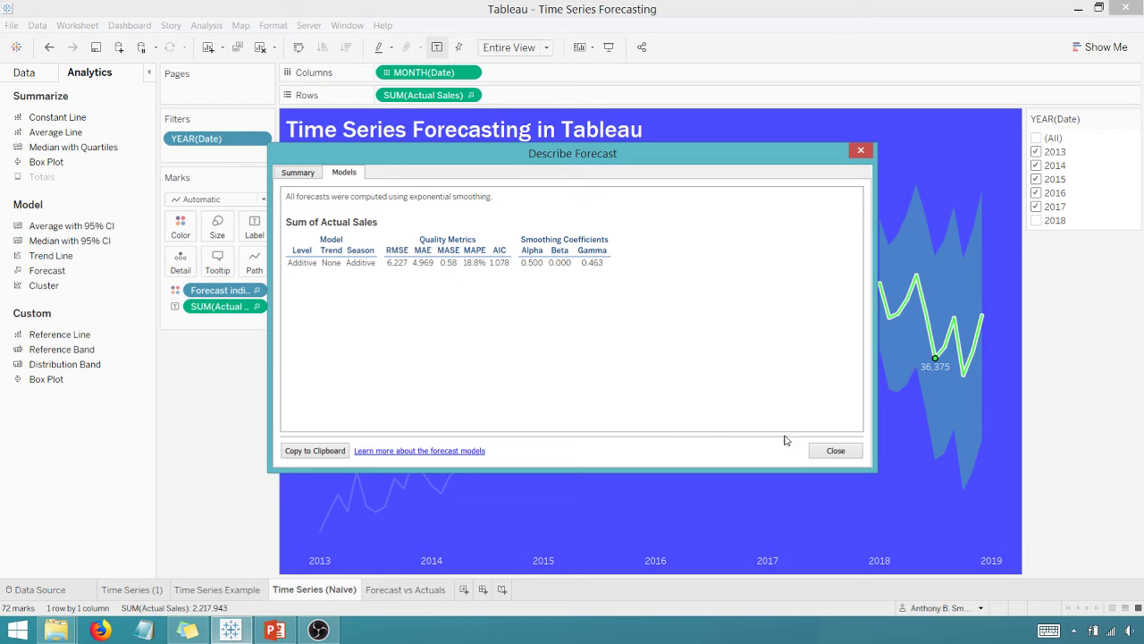
click(826, 450)
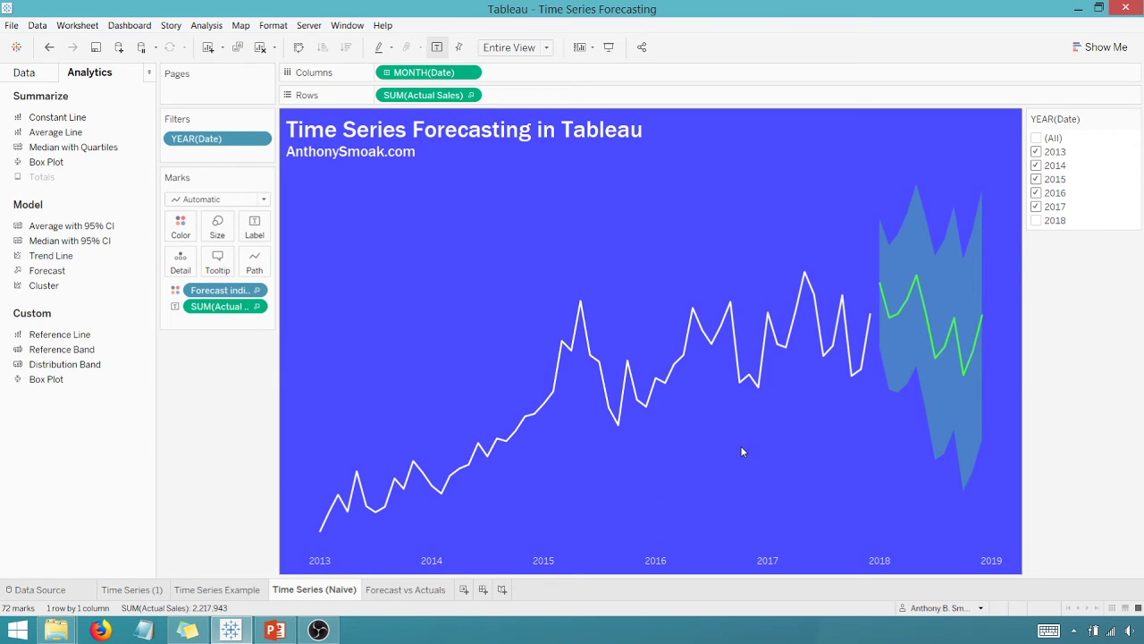
- Copy all marks of the Time Series (Naive) chart and paste them as a data table into the Forecast vs Actuals sheet
mouse_move(852, 328)
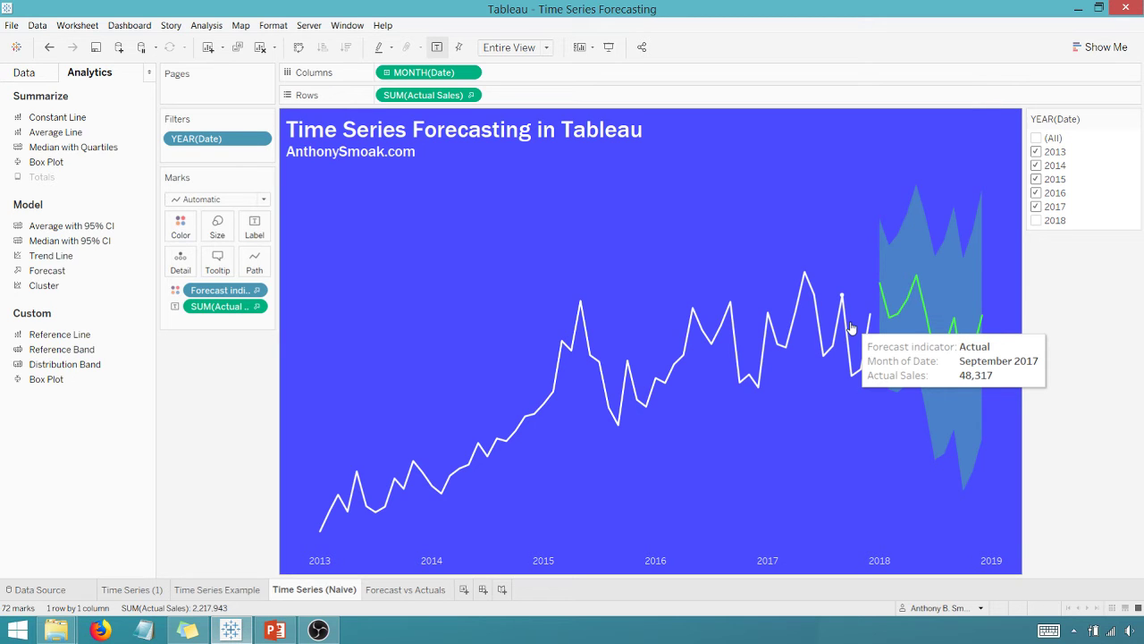
mouse_move(897, 313)
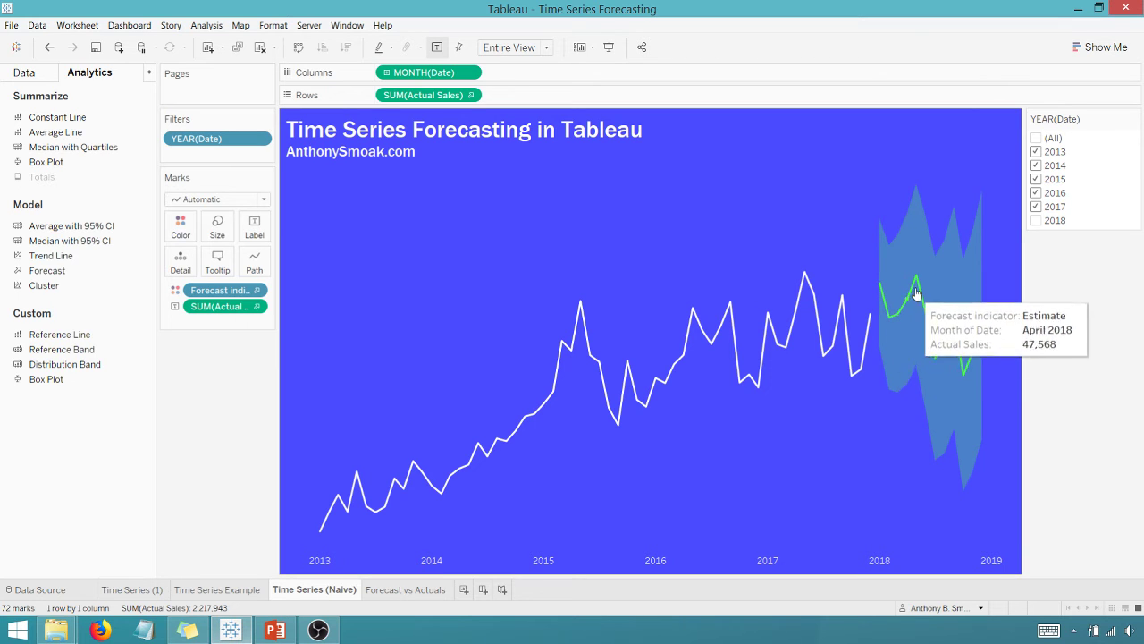
click(395, 590)
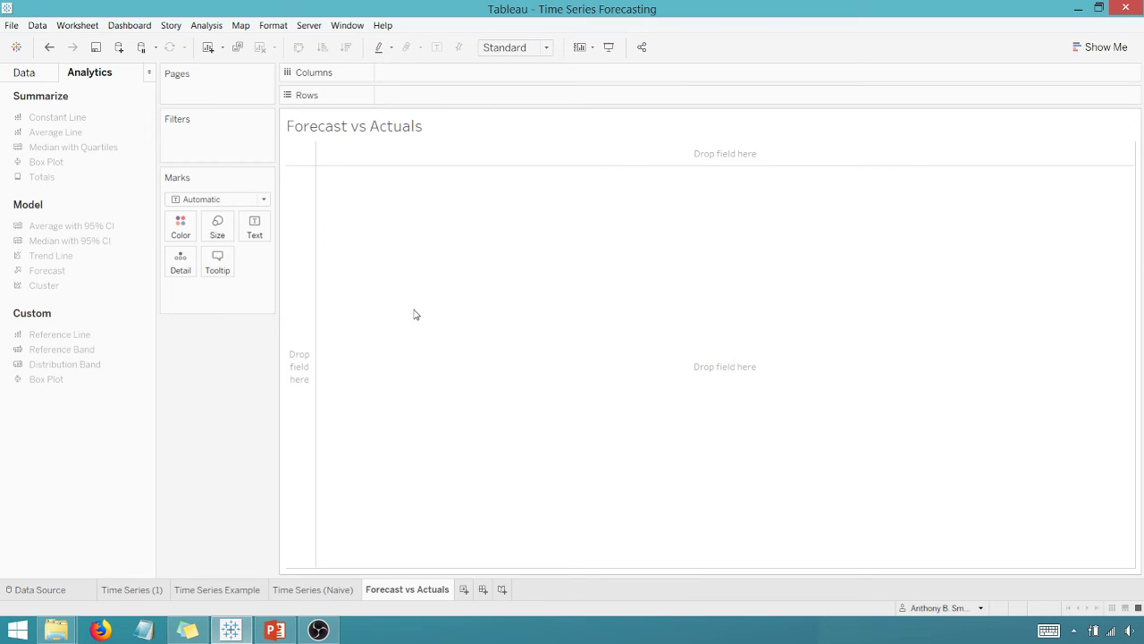
click(225, 594)
click(284, 591)
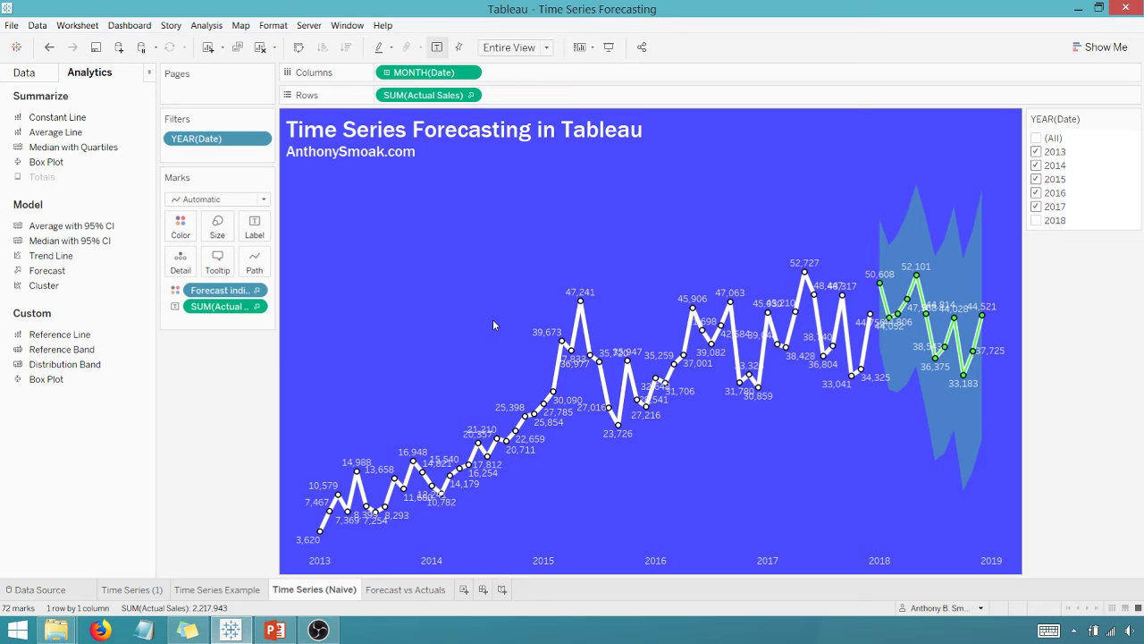
click(406, 589)
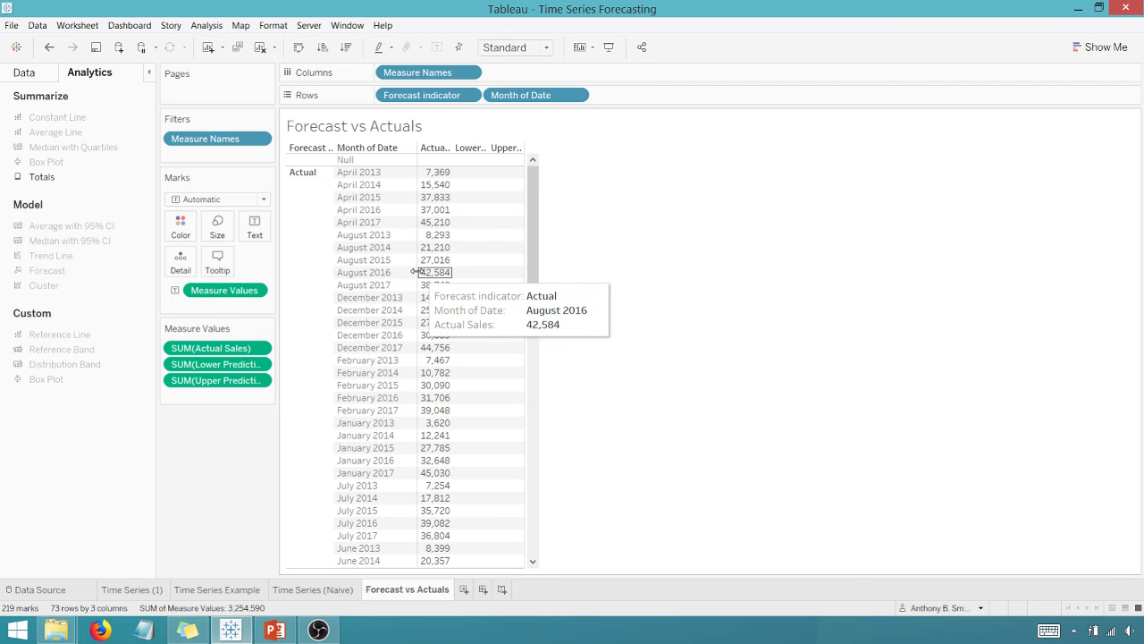
- Widen the pasted table's date and measure columns, and remove the upper and lower prediction interval measures from it
drag(417, 277, 457, 277)
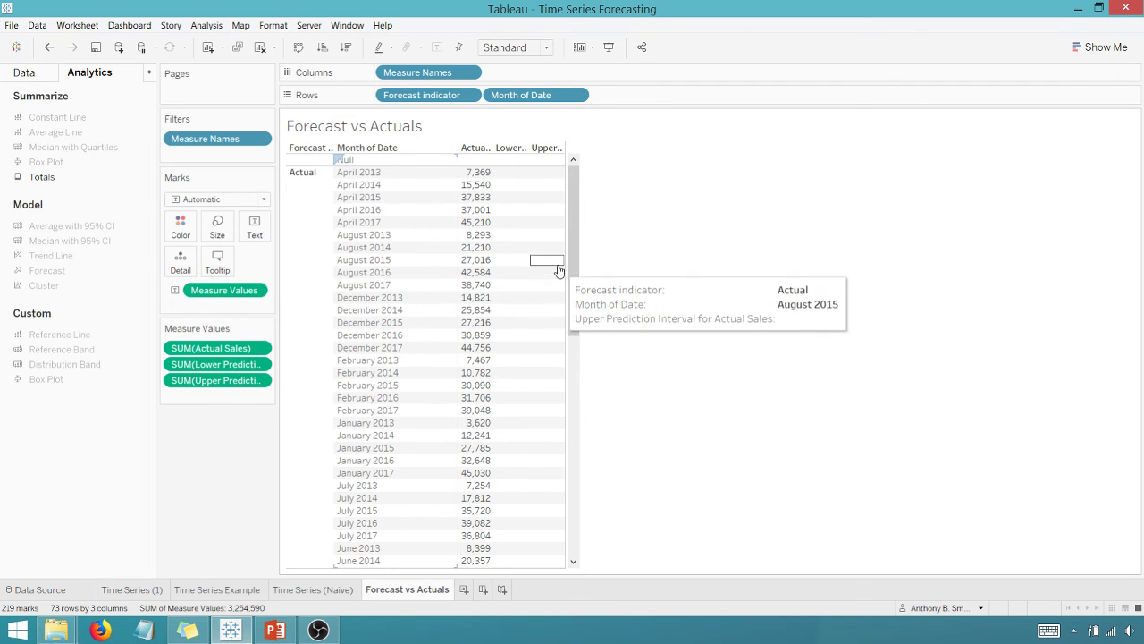
drag(579, 265, 648, 275)
scroll(650, 268, down, 5)
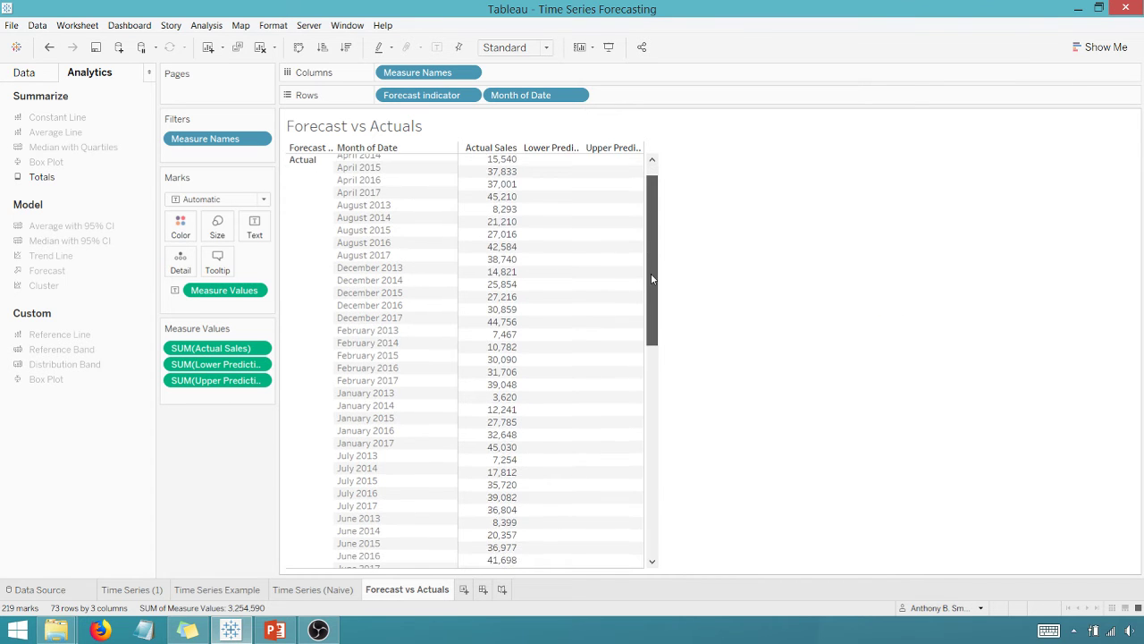
drag(662, 345, 677, 498)
mouse_move(550, 430)
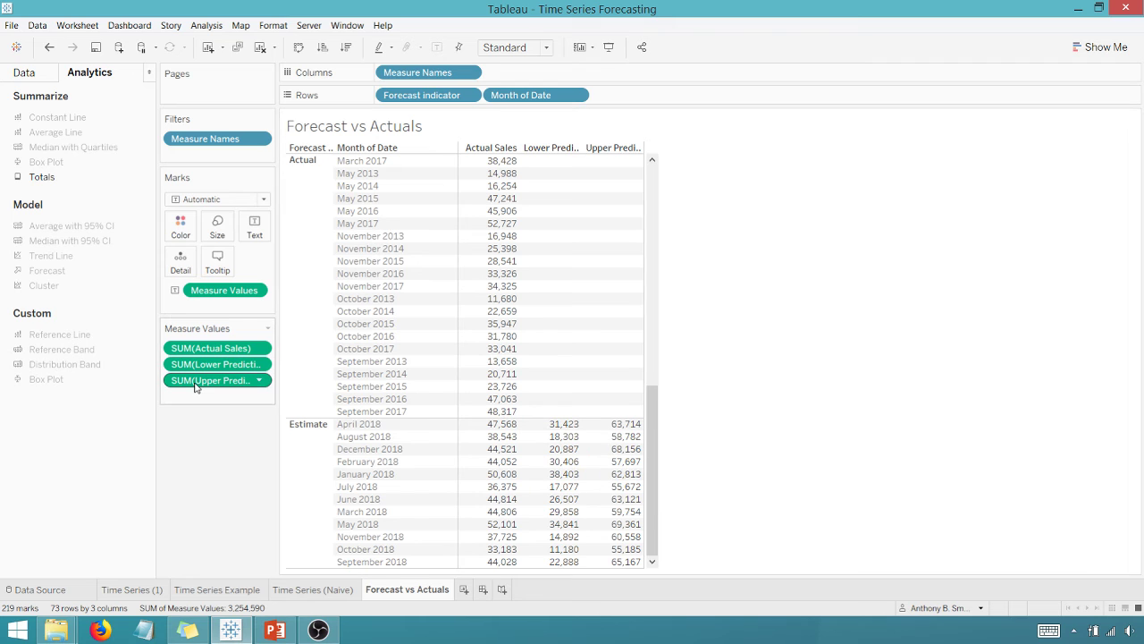
drag(190, 385, 201, 479)
drag(193, 364, 201, 482)
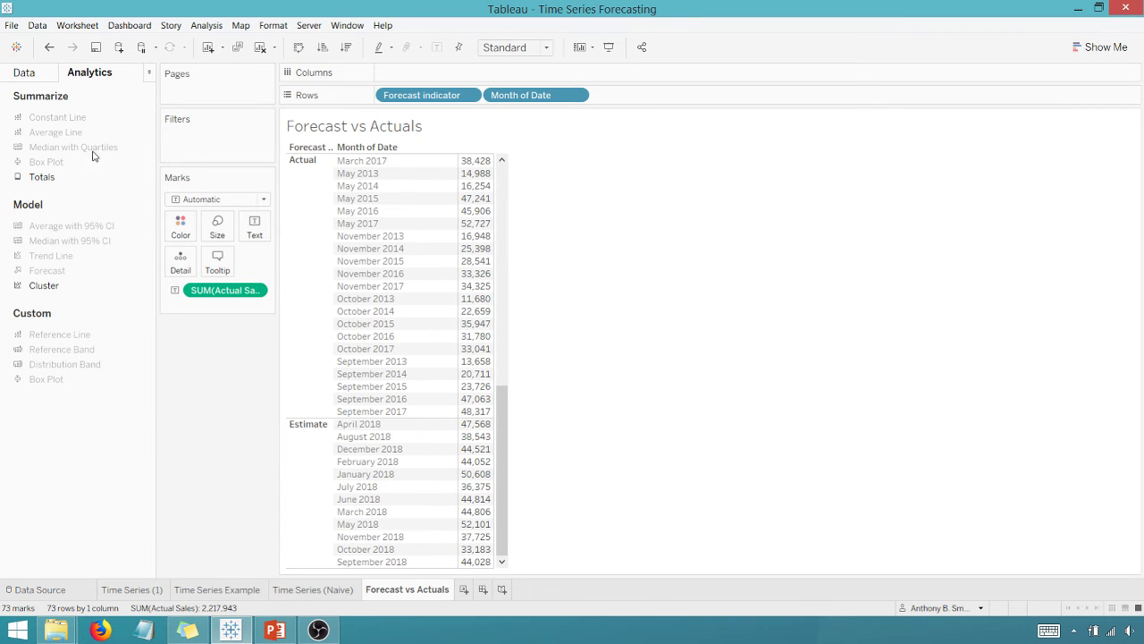
- Rename the pasted data source's Actual Sales measure to Forecasted Sales
click(43, 78)
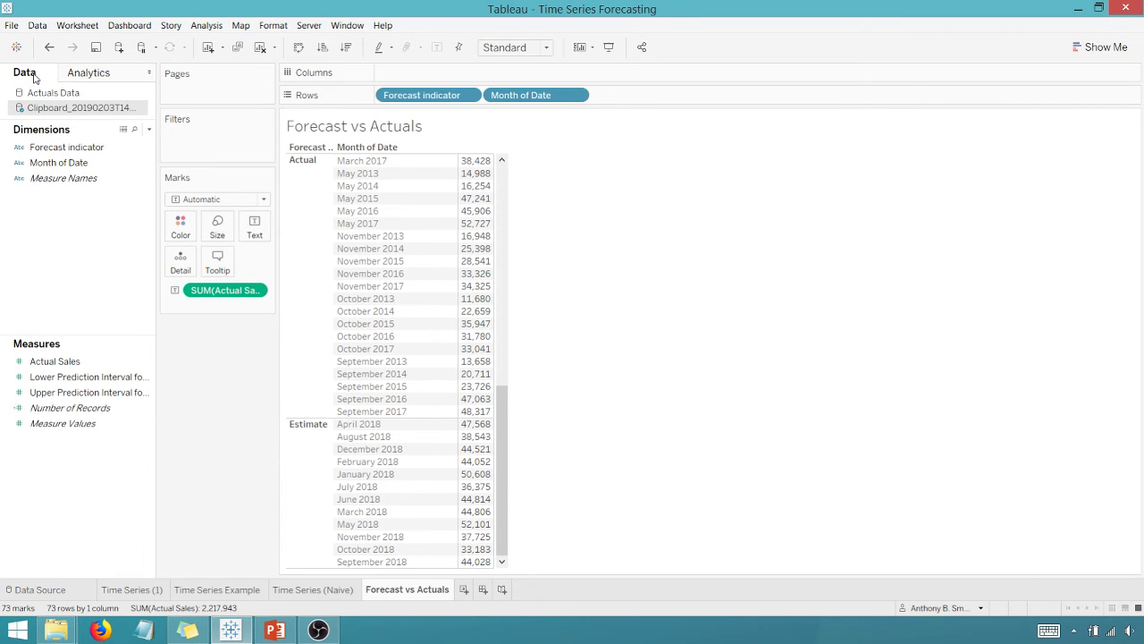
click(55, 363)
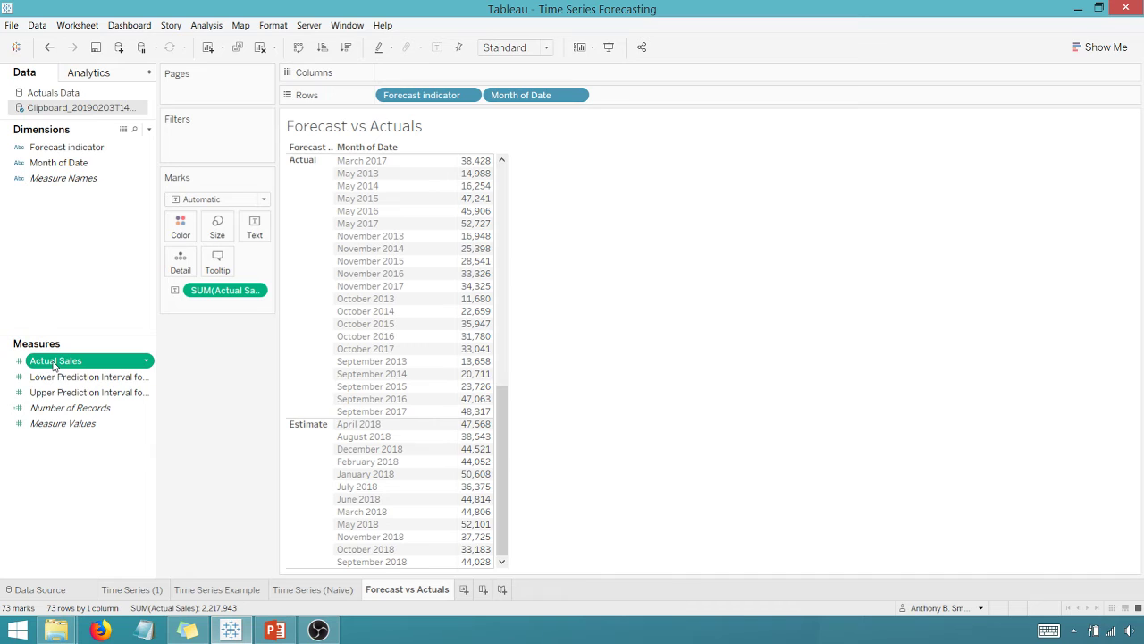
click(54, 362)
text(Forecasted Sa)
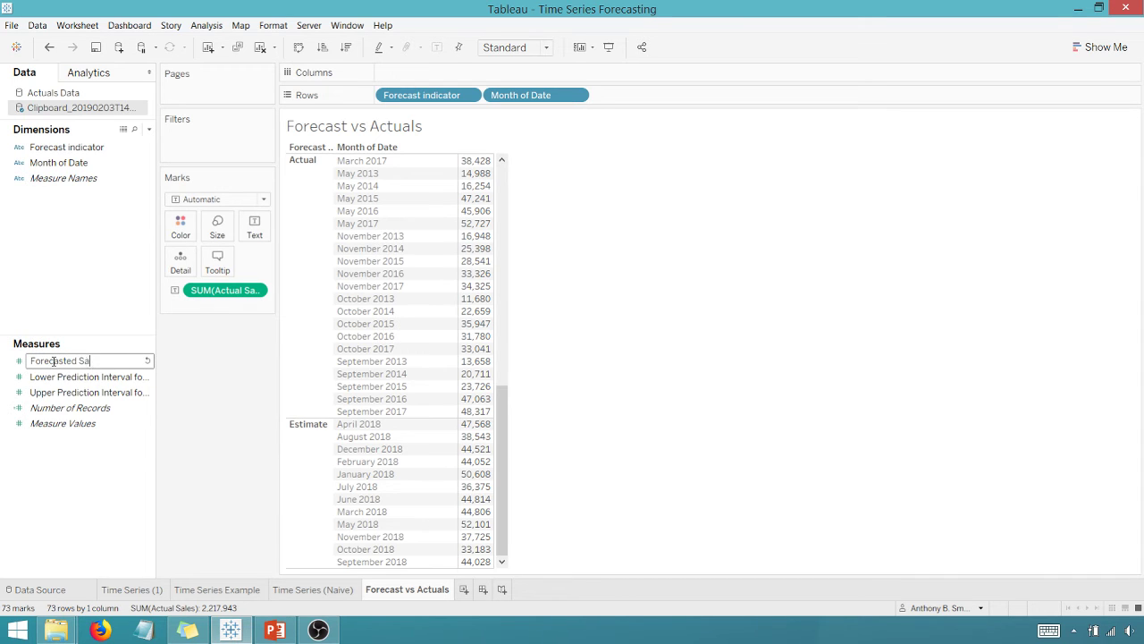
text(les)
key(Return)
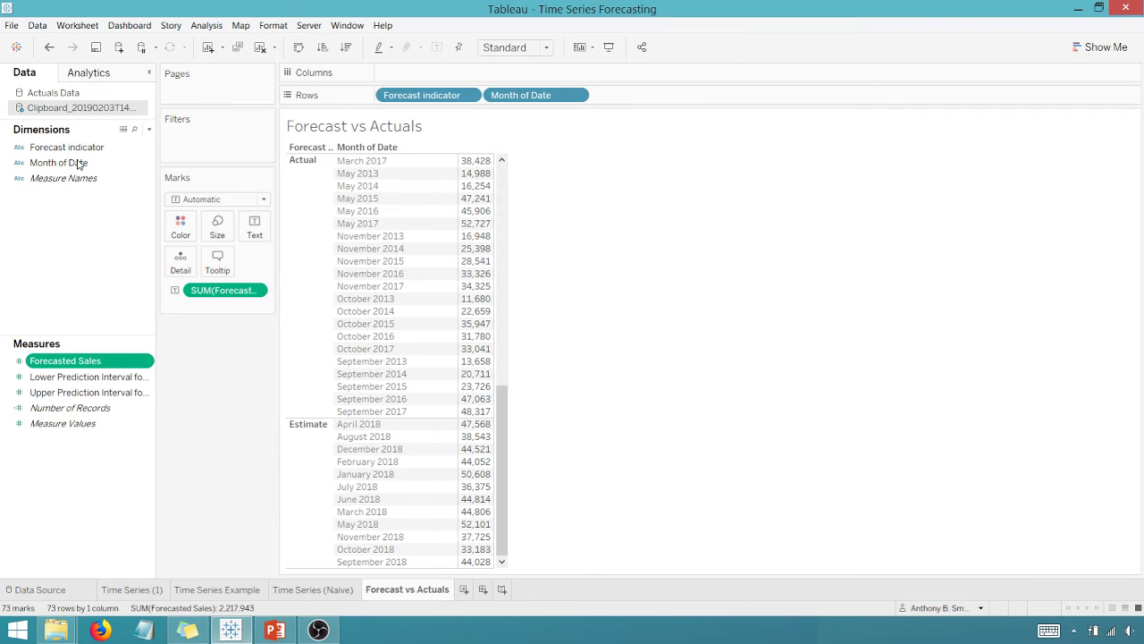
- Rename the Month of Date dimension to Date
right_click(59, 169)
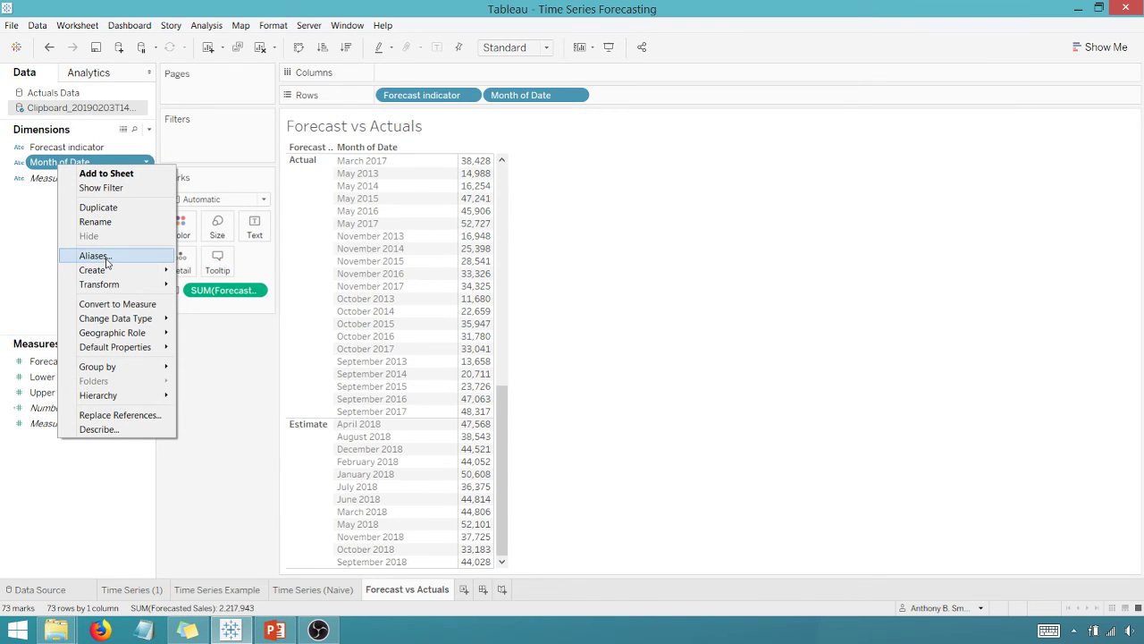
click(94, 224)
key(Caps_Lock)
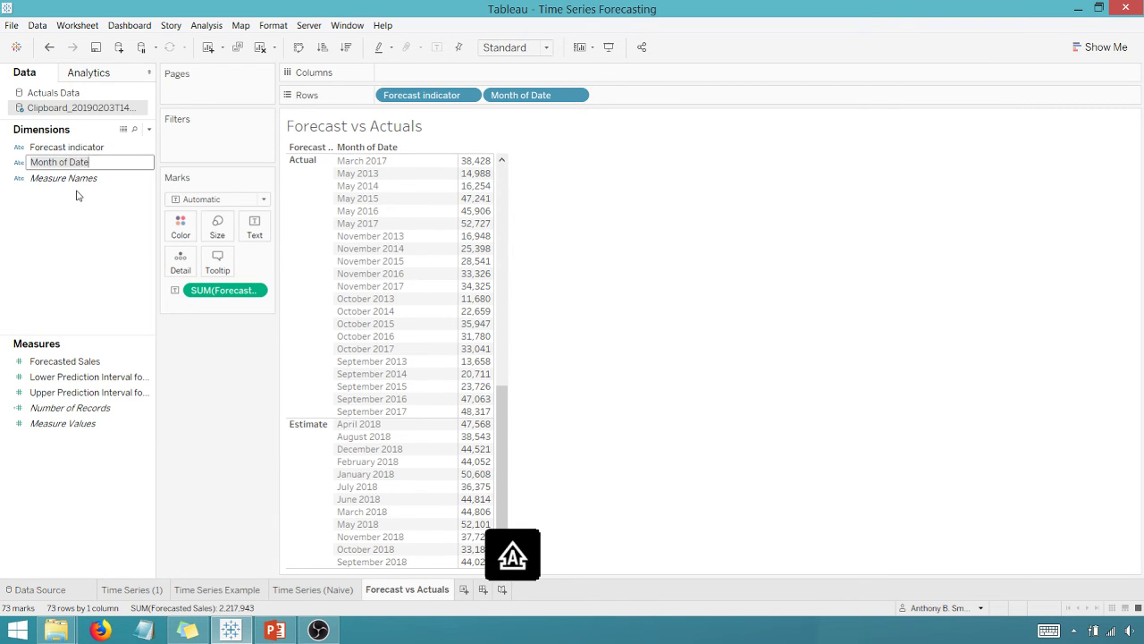
text(dATE)
key(BackSpace)
key(BackSpace)
key(BackSpace)
key(BackSpace)
key(Caps_Lock)
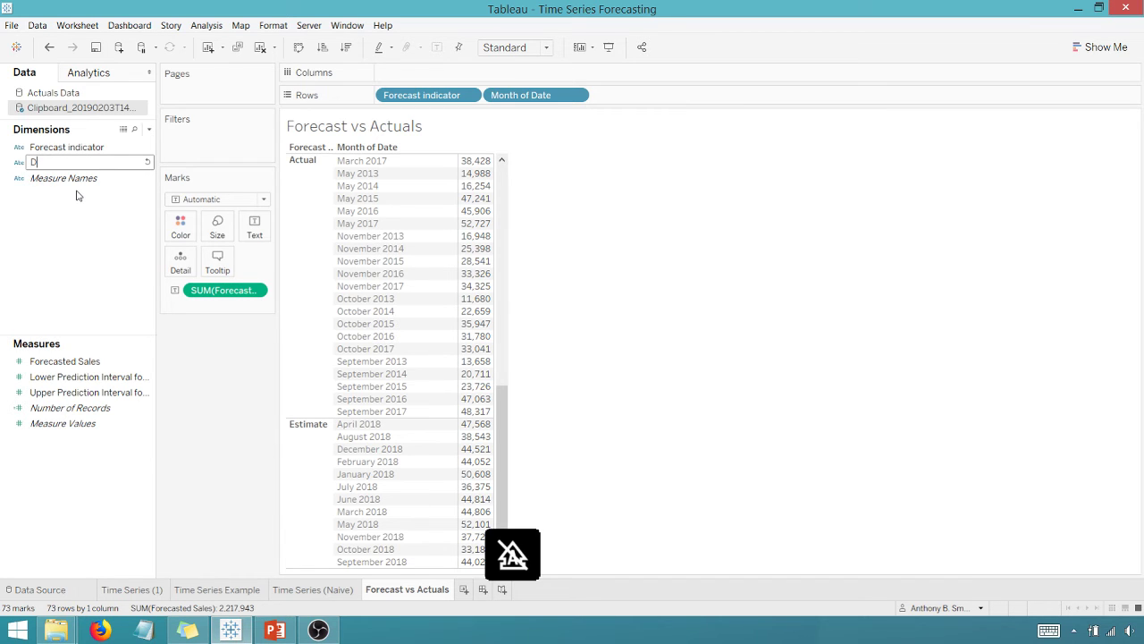
text(Date)
key(Return)
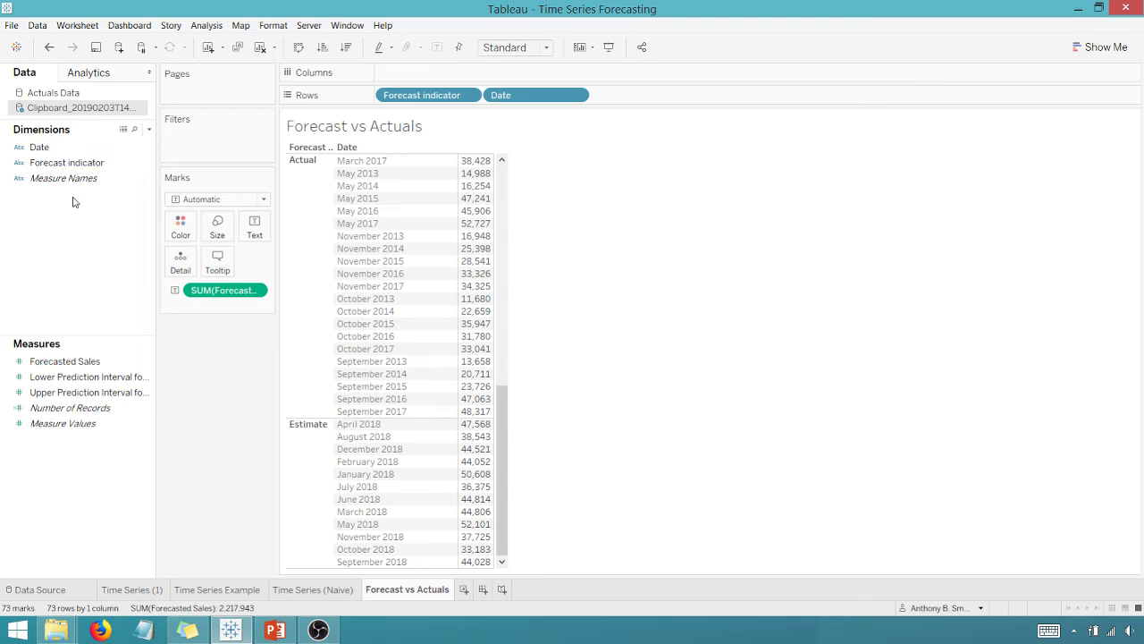
- Rename the pasted clipboard data source to Forecast
right_click(64, 112)
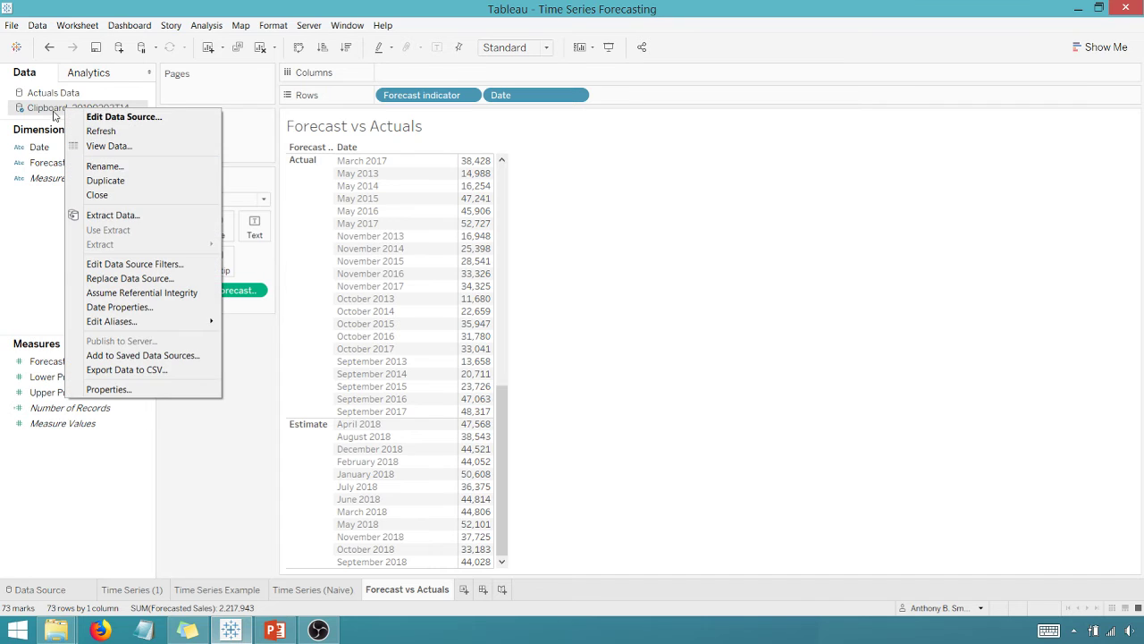
click(50, 110)
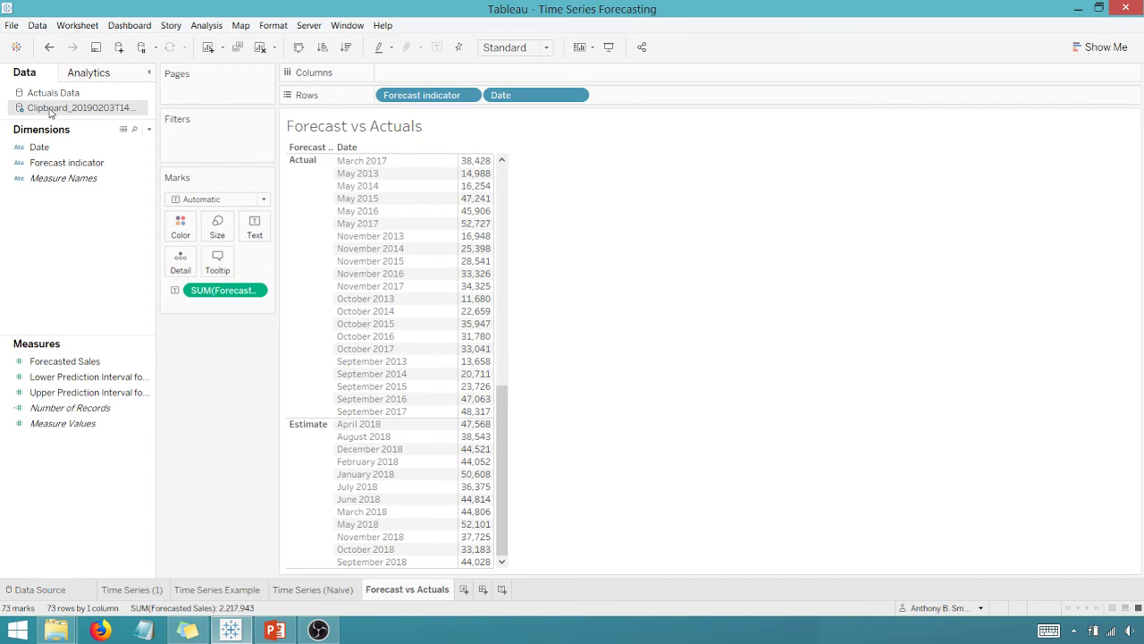
right_click(78, 108)
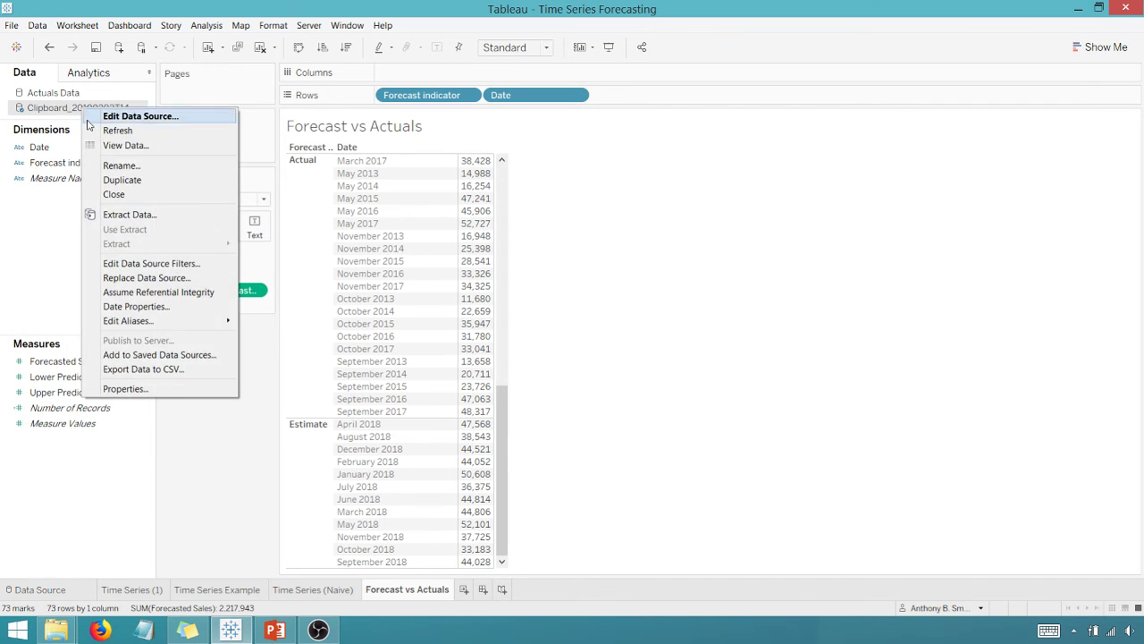
click(108, 166)
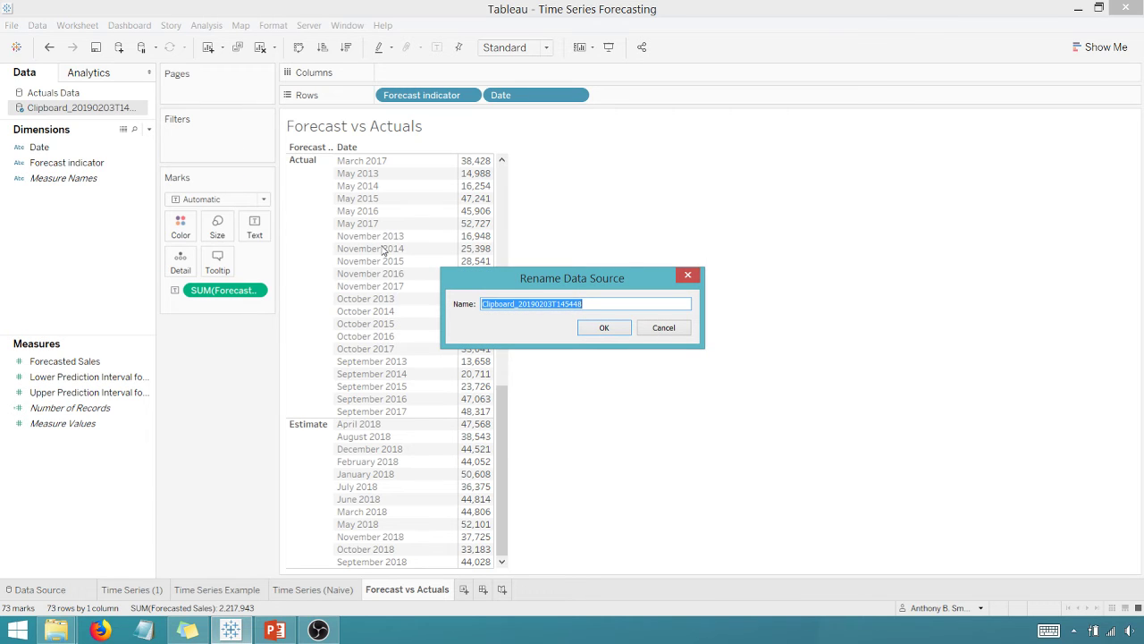
text(Forecast)
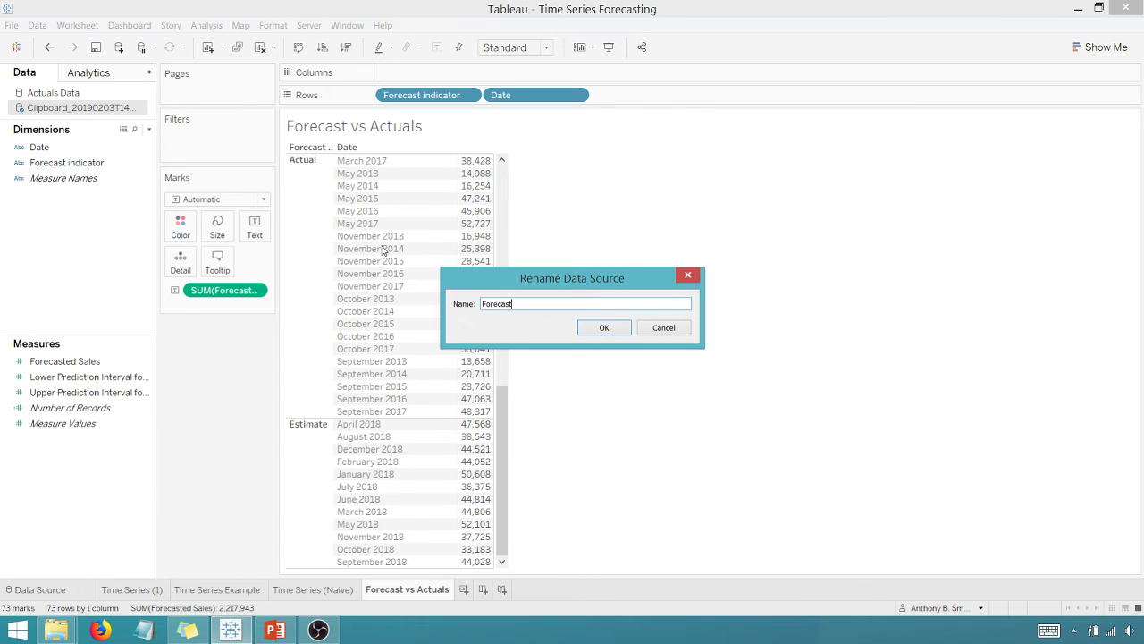
click(584, 328)
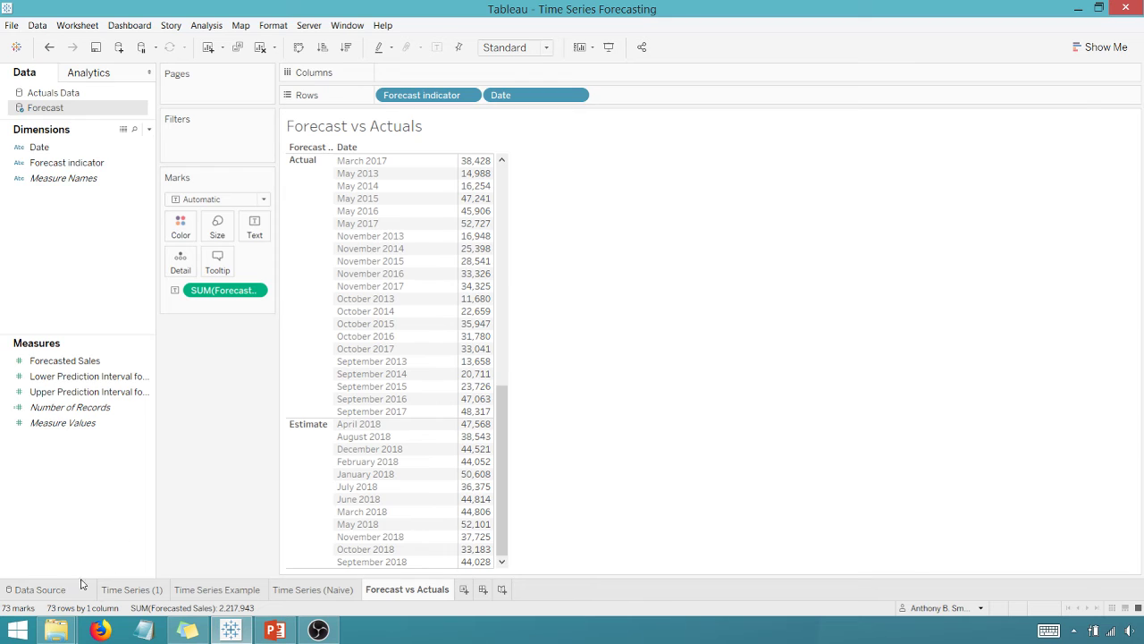
- On the data source page, rename the Forecast source's text file connection to Forecasted Data
click(45, 590)
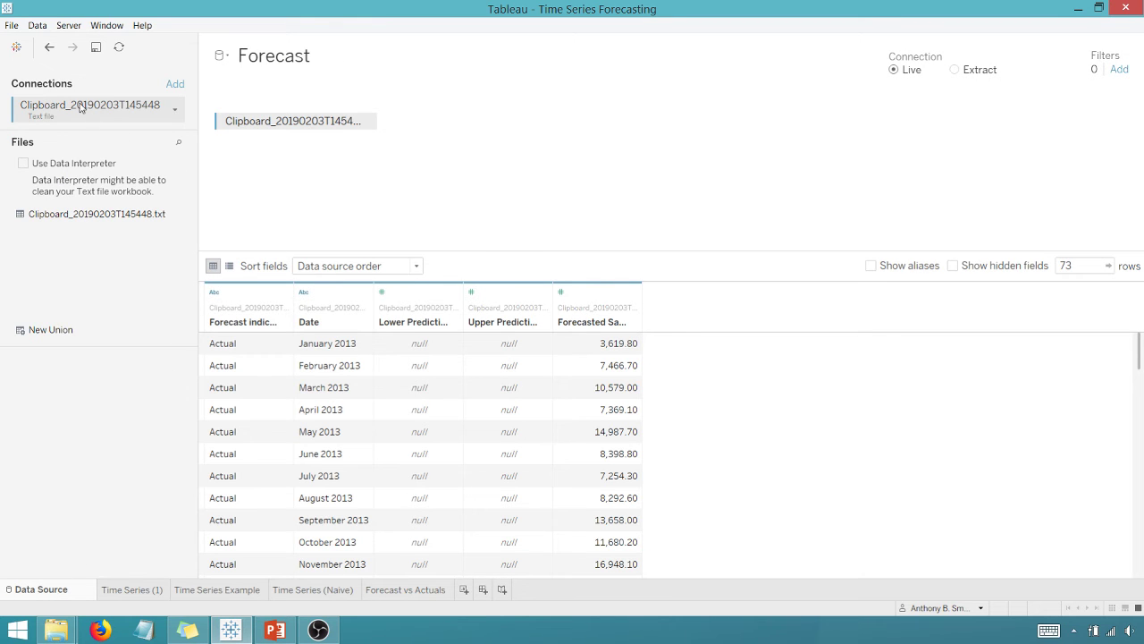
click(174, 114)
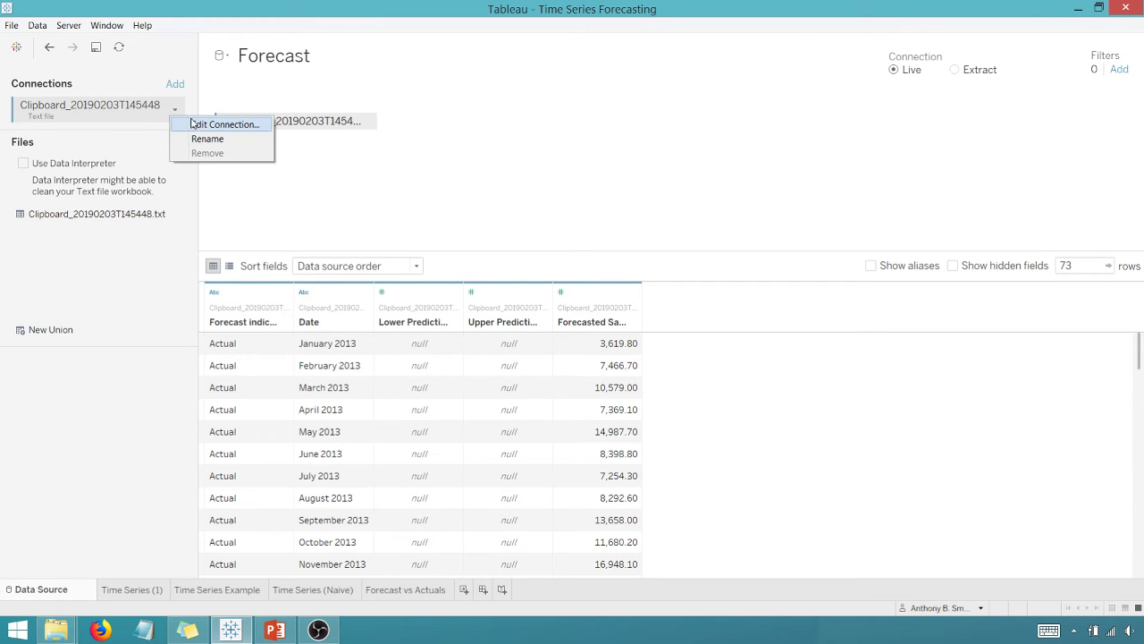
click(197, 137)
text(Fo)
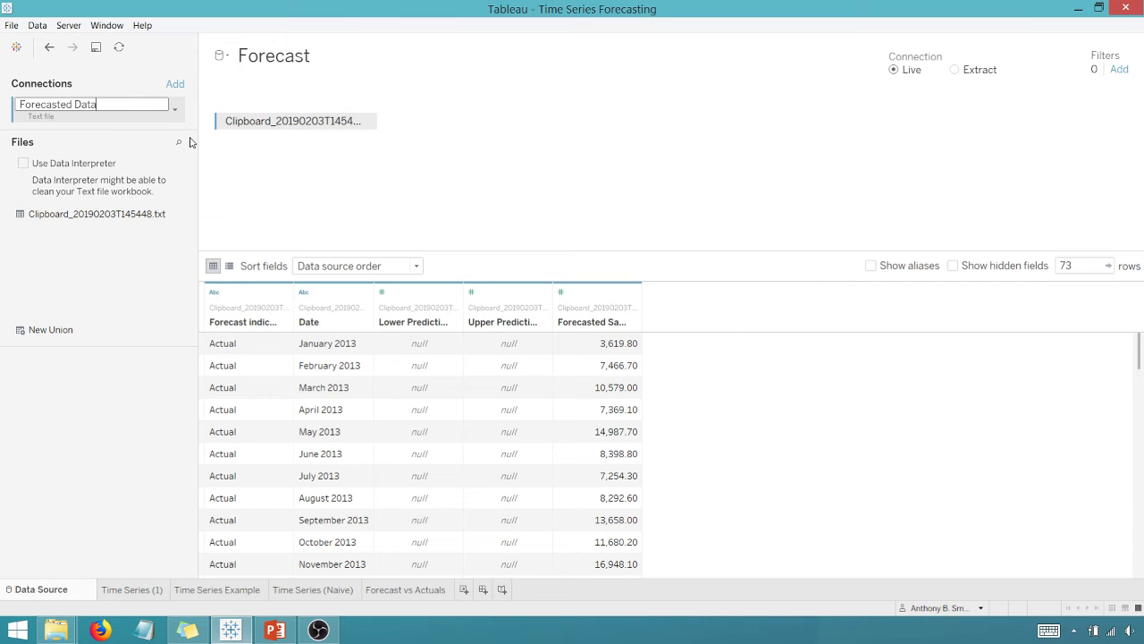
text(recasted Data)
click(256, 163)
right_click(273, 127)
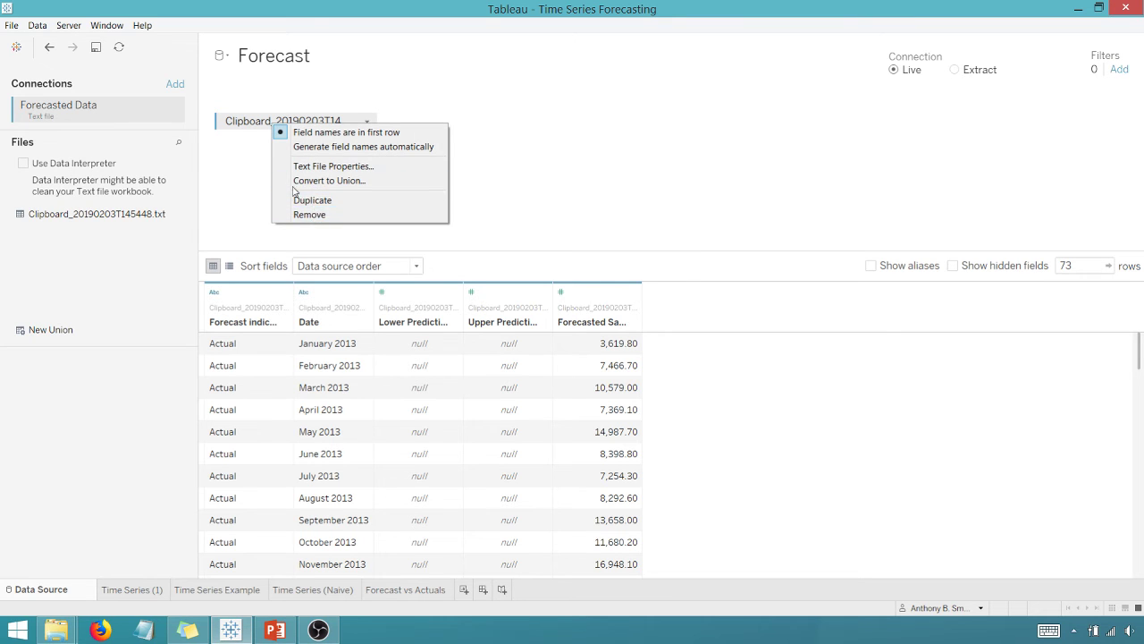
click(252, 193)
right_click(343, 125)
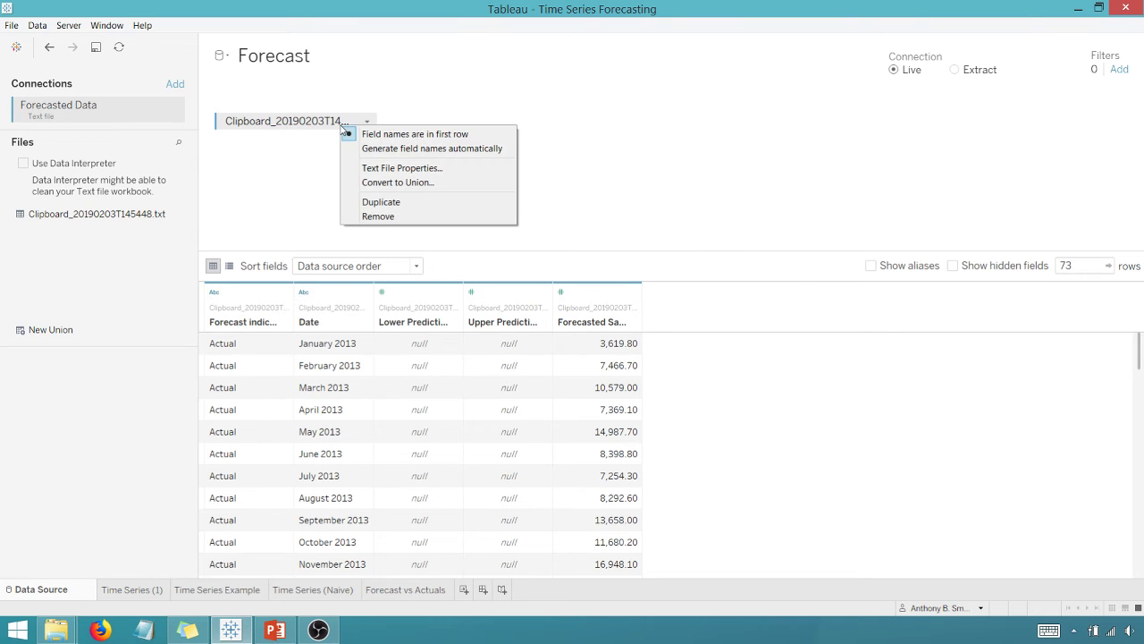
click(324, 124)
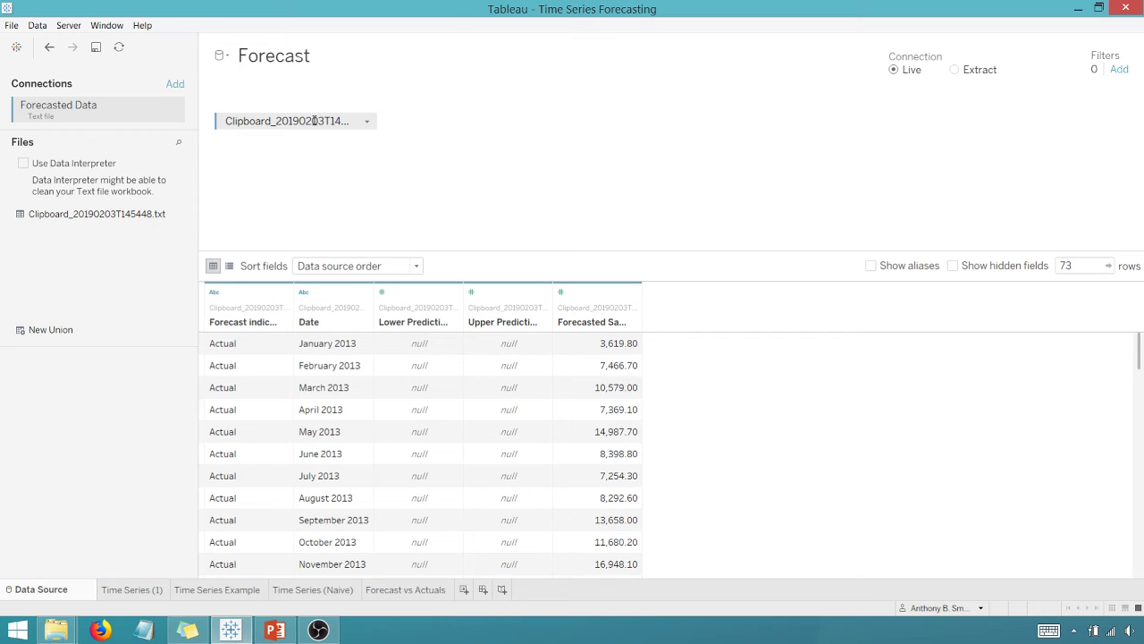
click(365, 124)
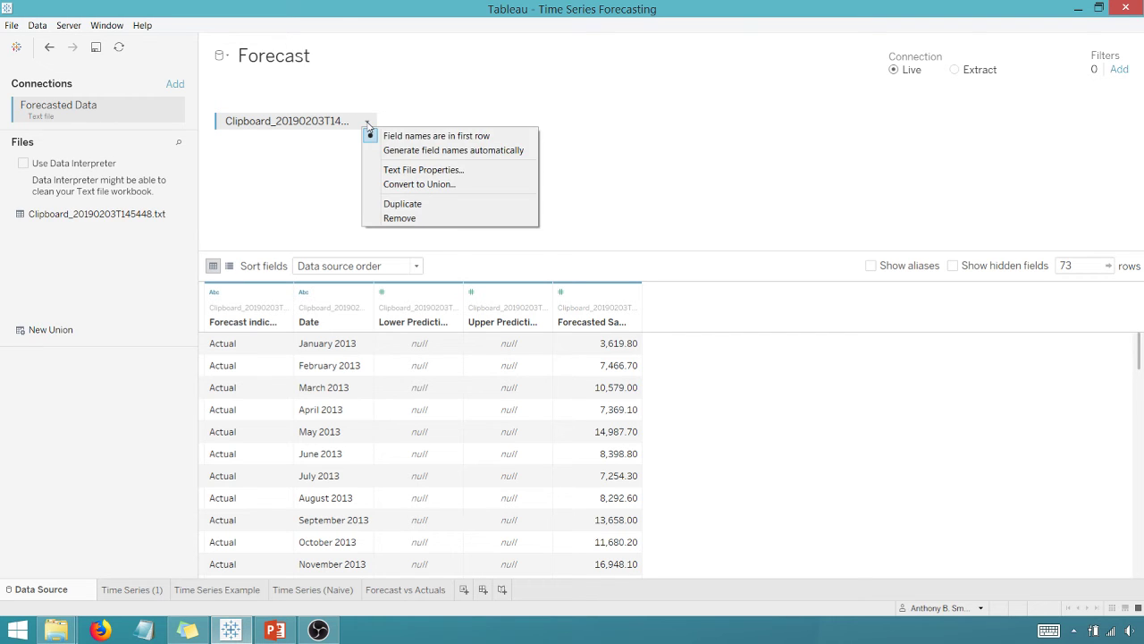
click(332, 165)
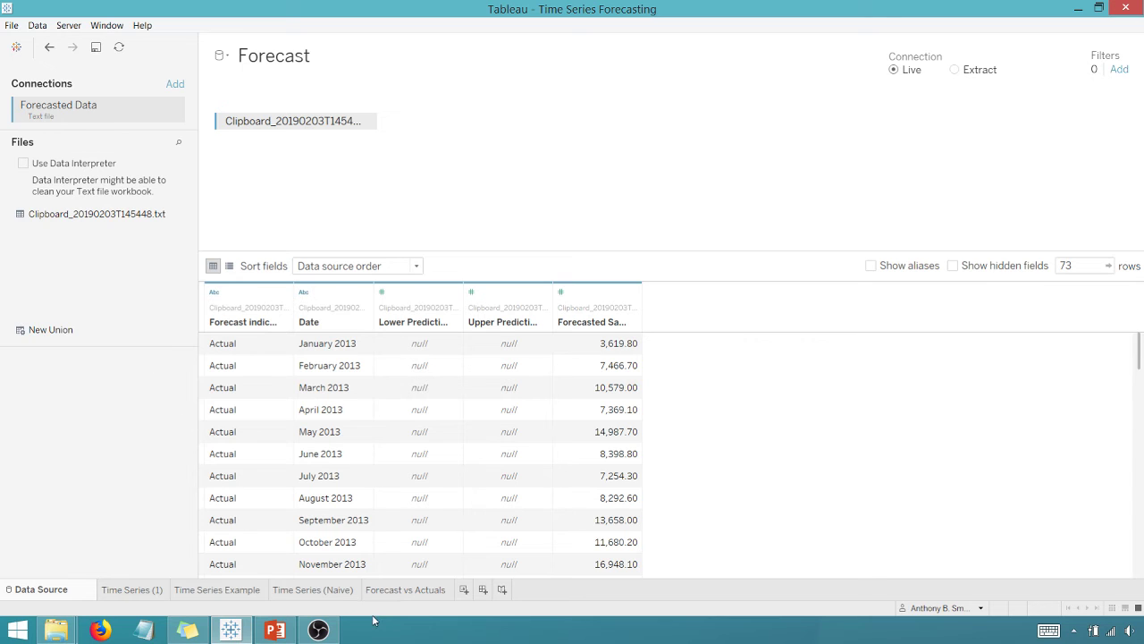
- Move the Date field from the rows to the columns of the Forecast vs Actuals sheet
click(402, 590)
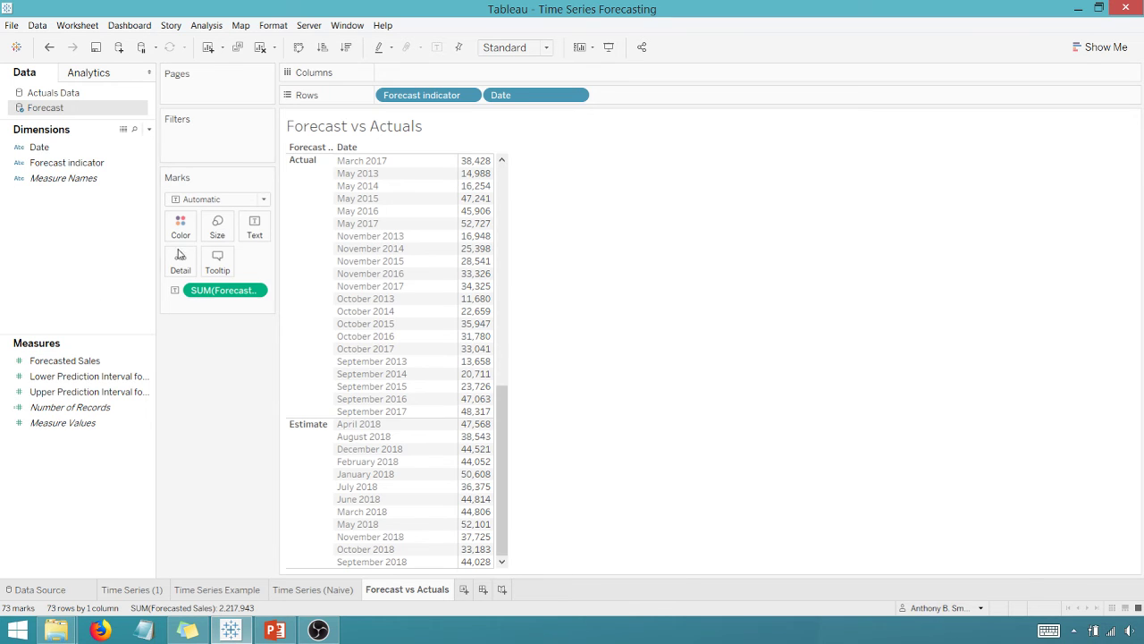
drag(502, 96, 429, 74)
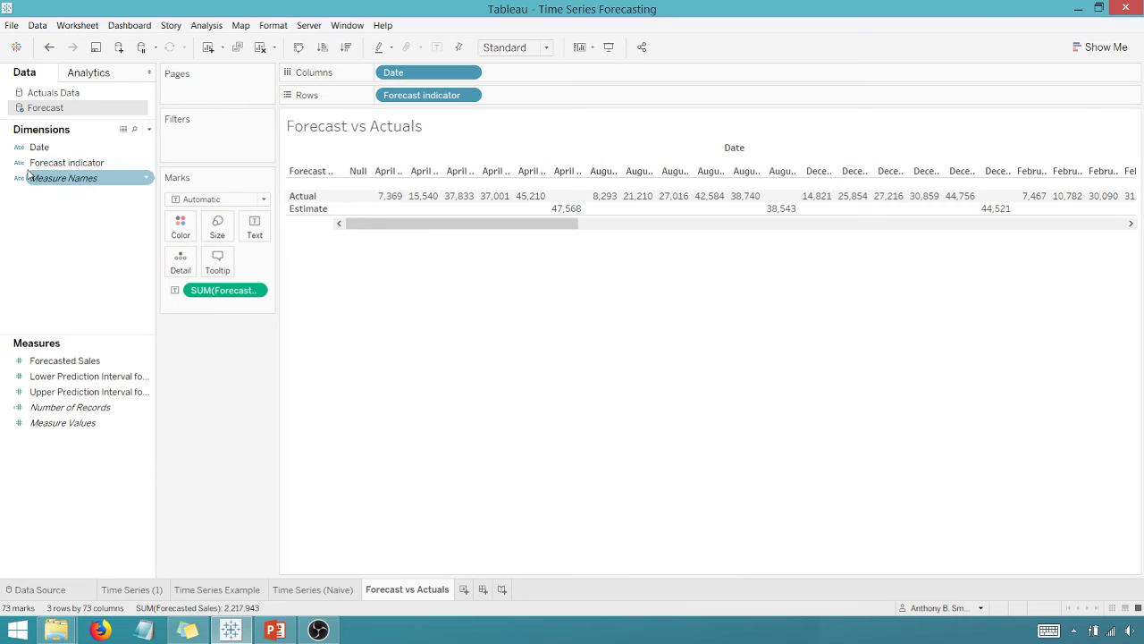
- Change the data type of the Forecast source's Date dimension from string to Date
click(148, 147)
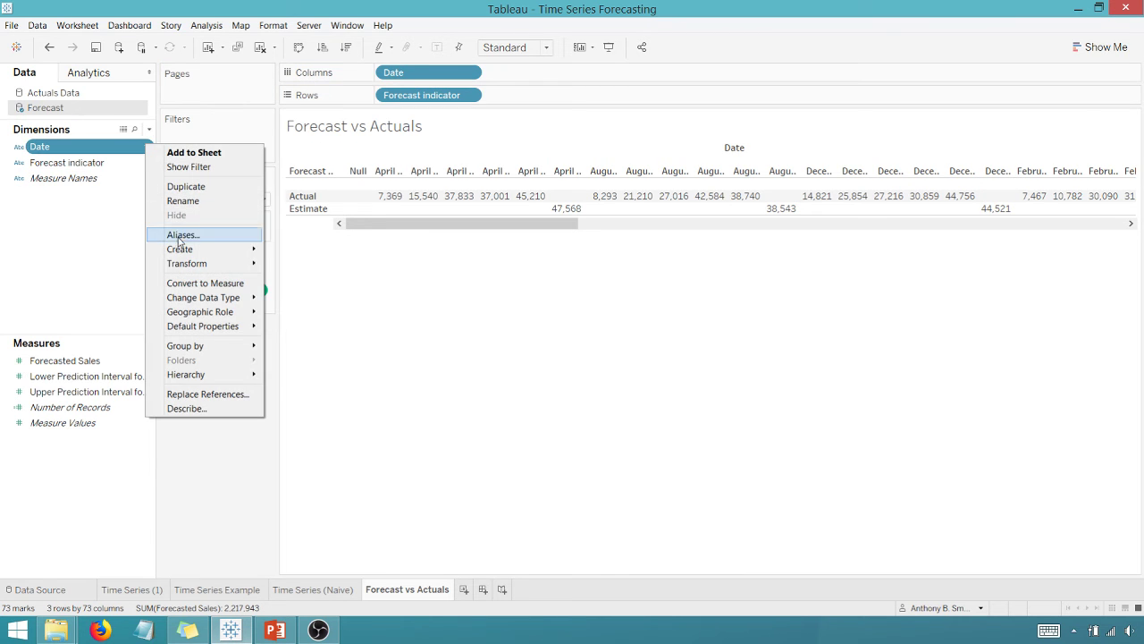
mouse_move(188, 297)
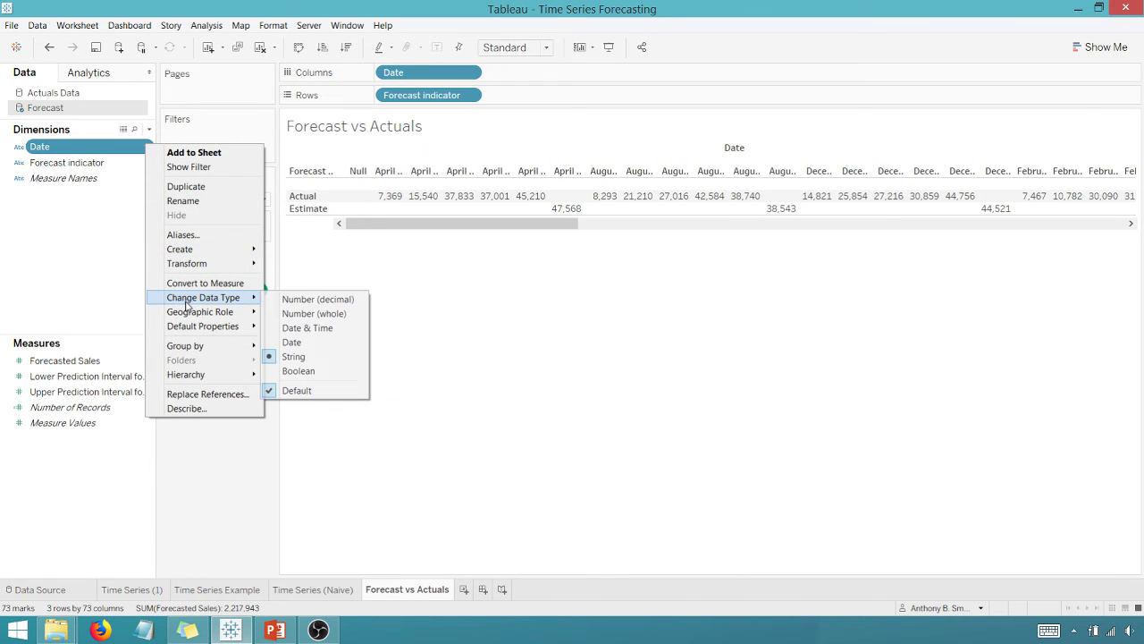
click(293, 342)
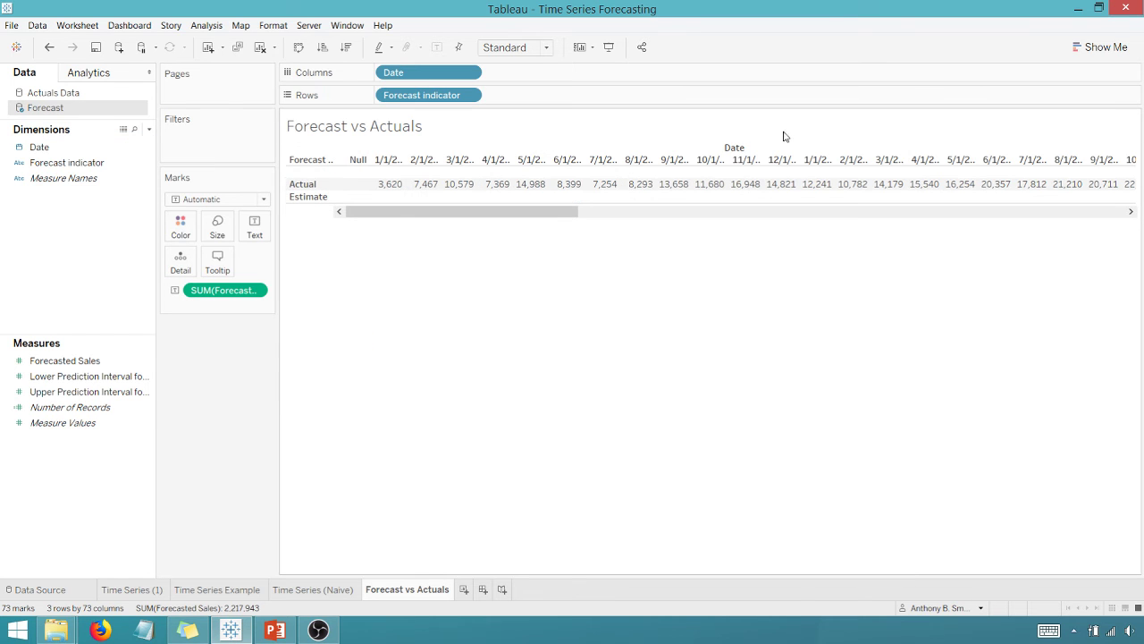
- Remove Forecast indicator and the Forecasted Sales text mark from the view, and place Forecasted Sales on the rows
drag(421, 106, 228, 460)
drag(217, 292, 174, 361)
drag(72, 360, 429, 100)
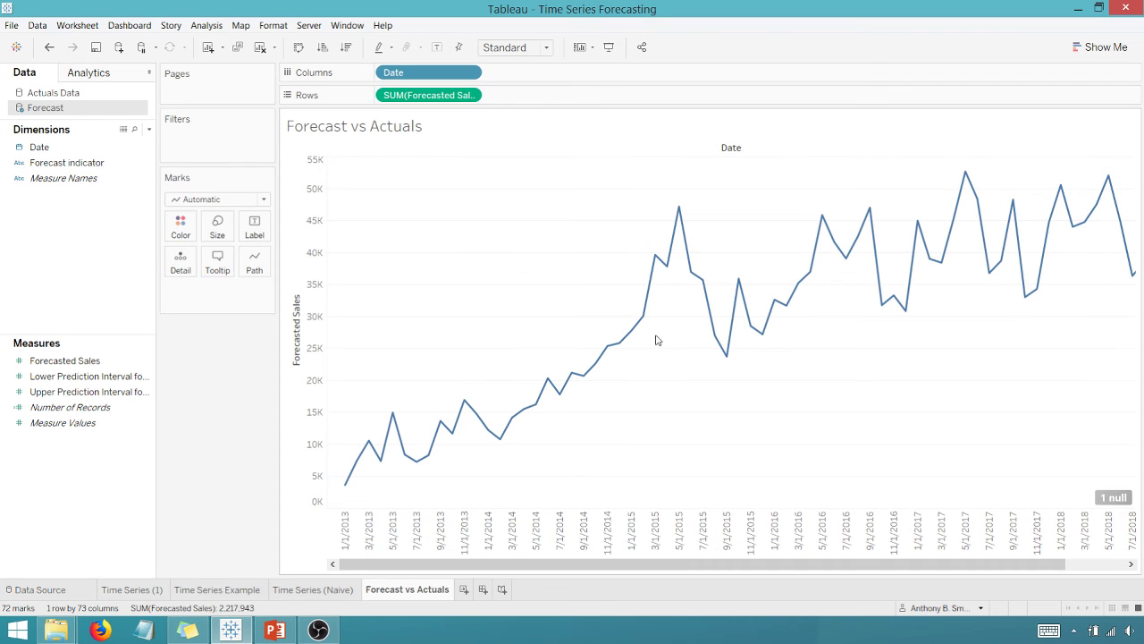
- Convert the chart to continuous lines with Show Me and set the date level to continuous Month
mouse_move(1047, 252)
click(1106, 55)
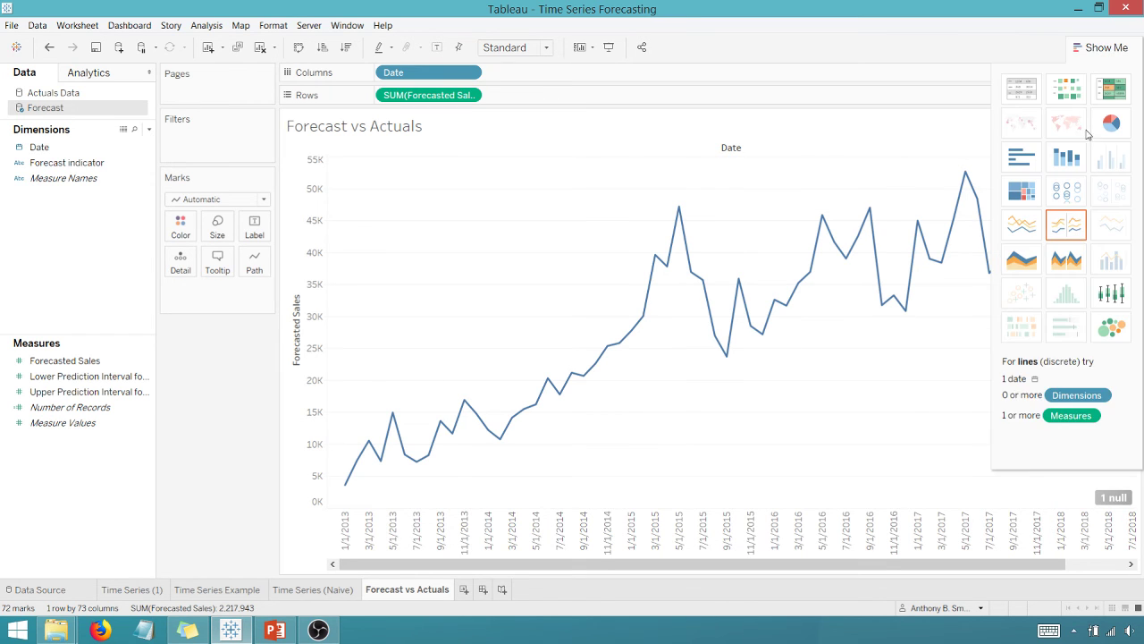
click(1023, 229)
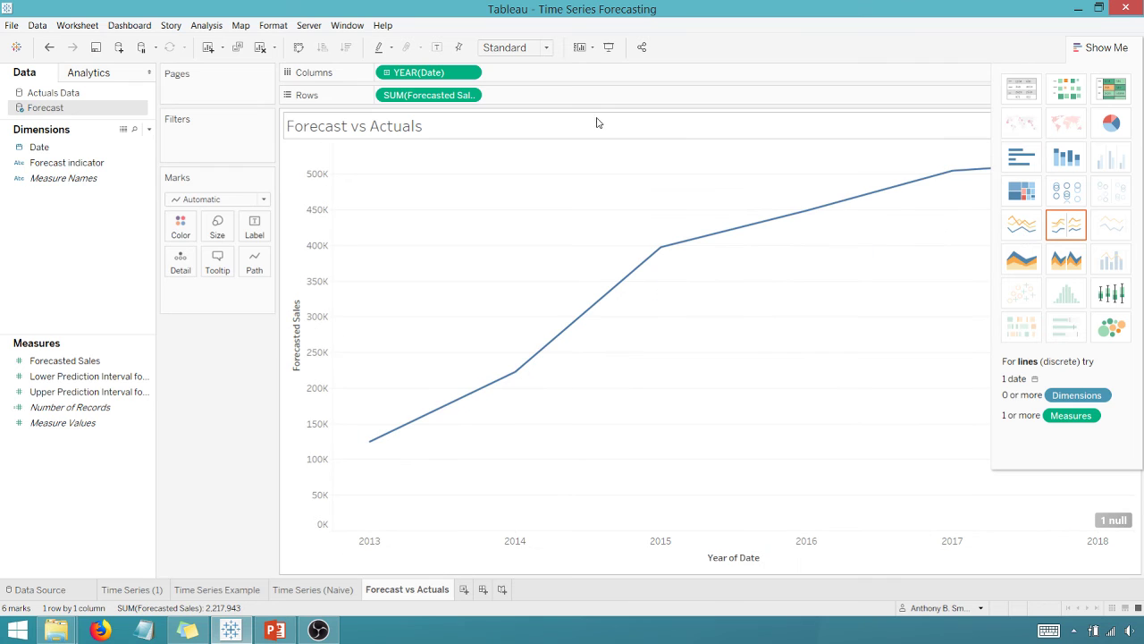
click(469, 73)
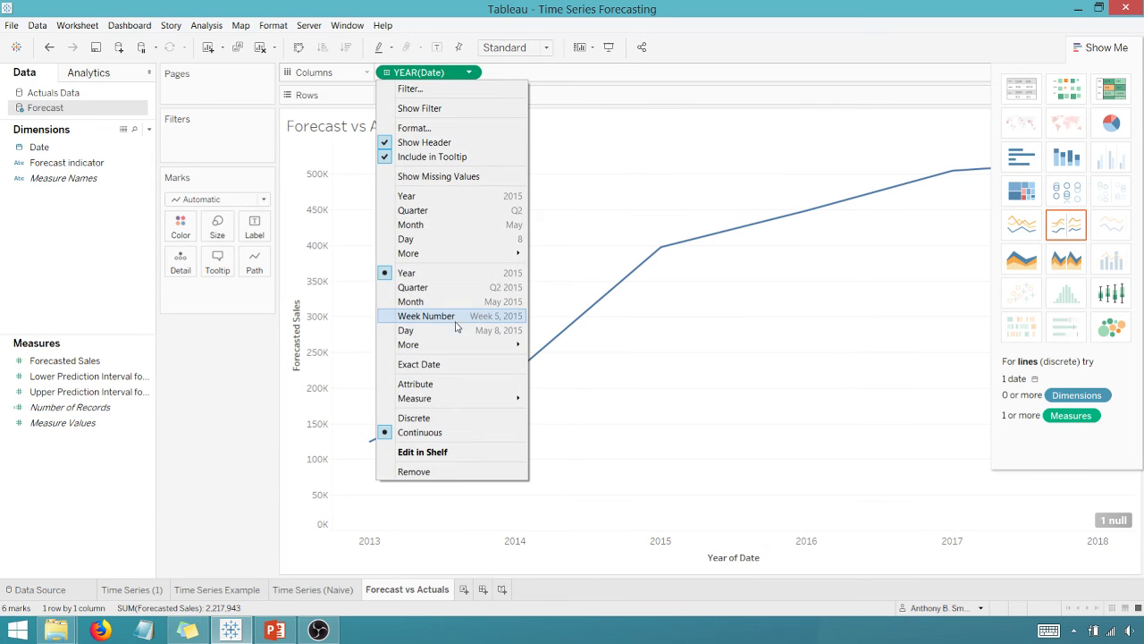
click(454, 303)
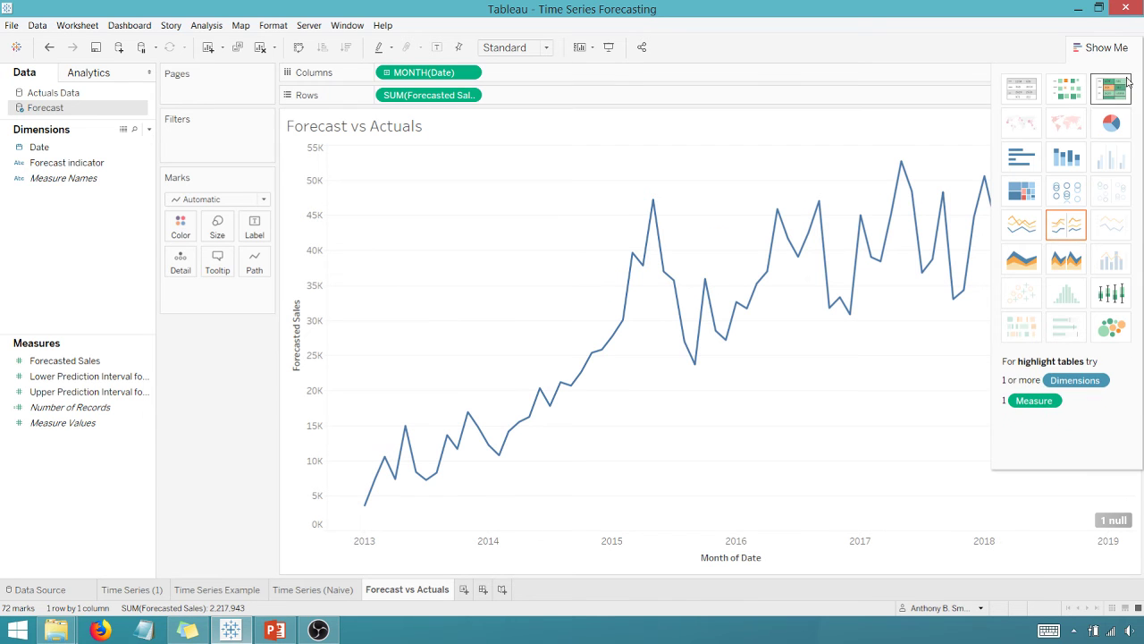
click(1105, 51)
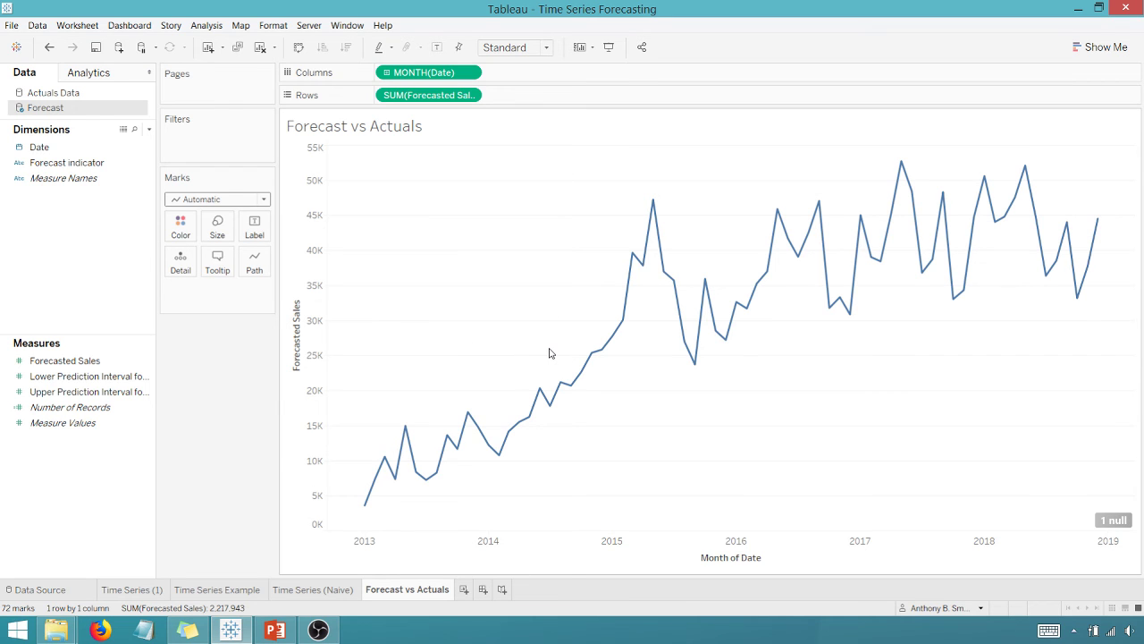
- Review the automatic field relationships linking the Forecast primary source and the Actuals Data secondary source
click(63, 94)
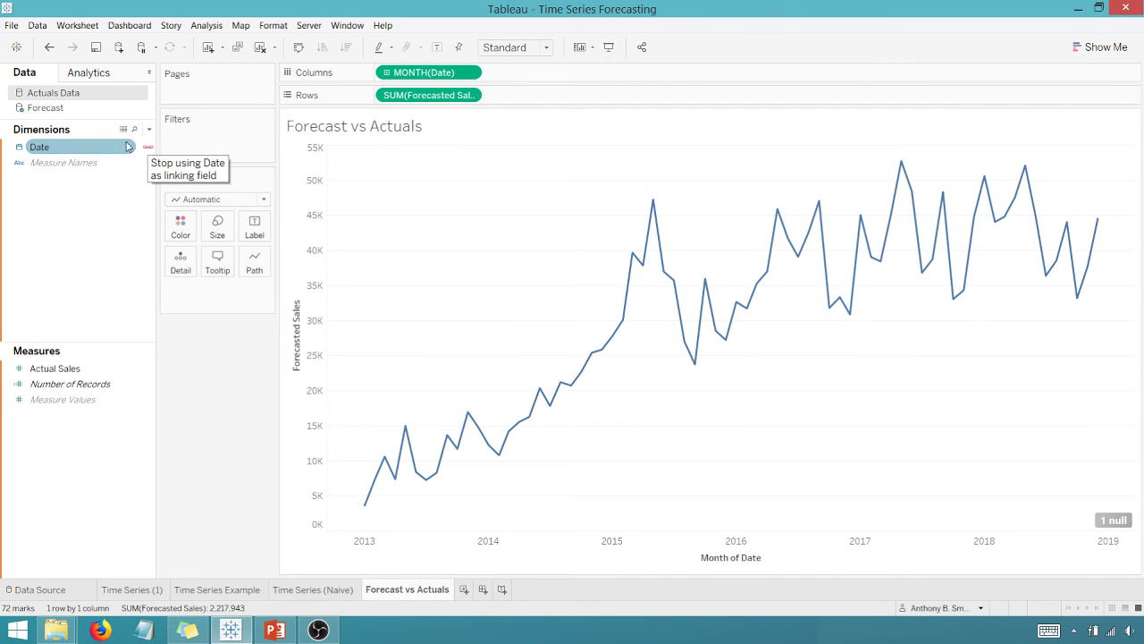
click(42, 108)
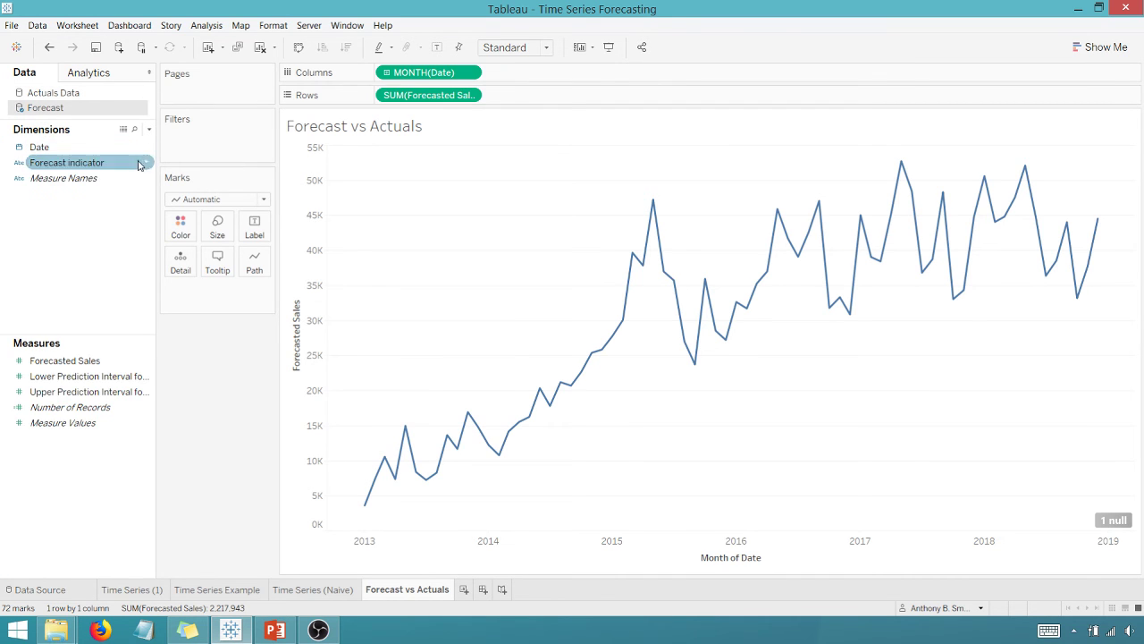
click(68, 95)
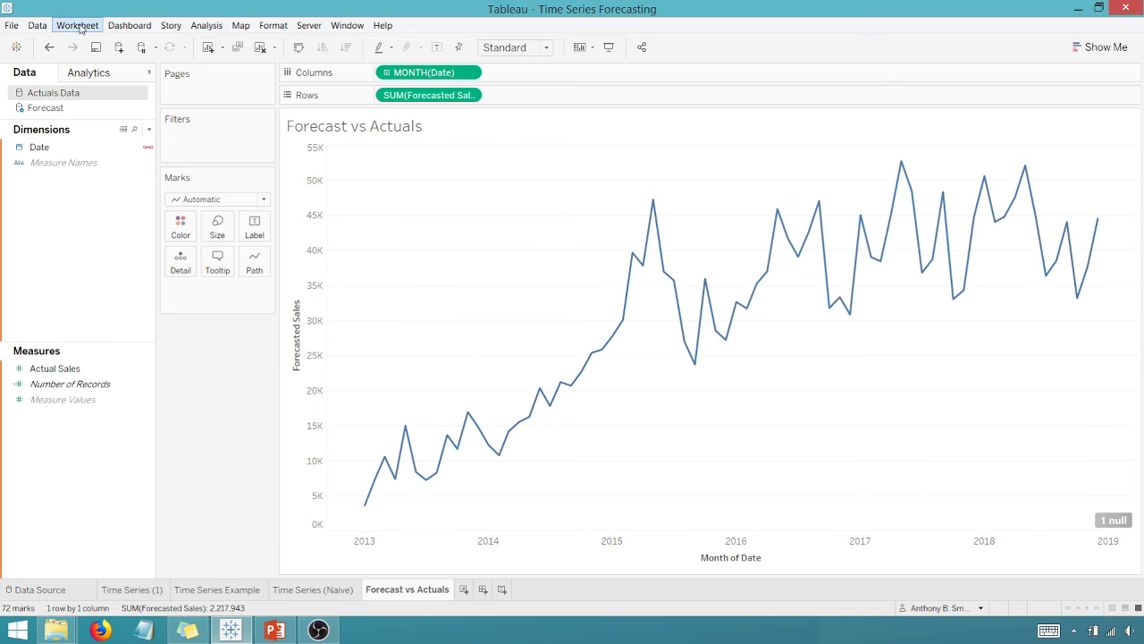
click(37, 25)
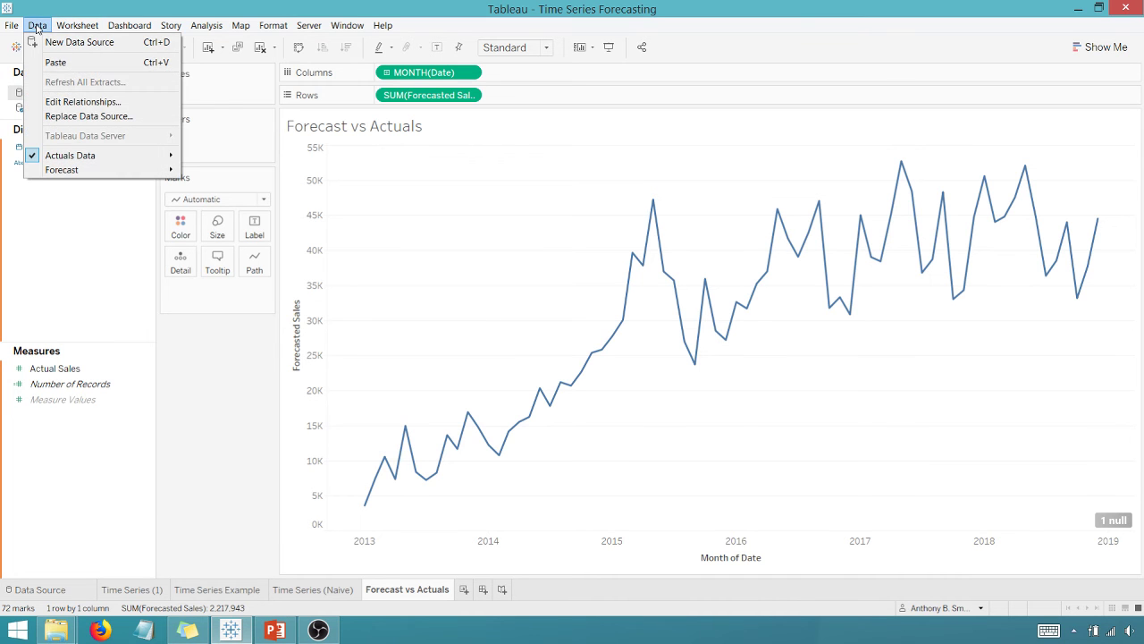
click(81, 104)
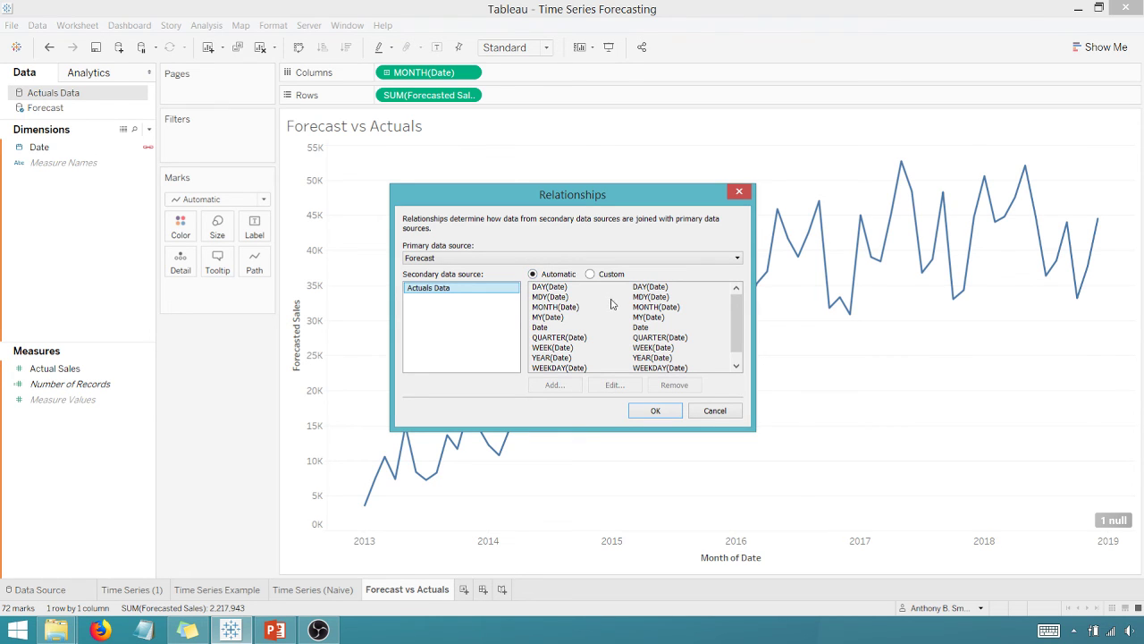
mouse_move(741, 314)
mouse_down()
mouse_move(740, 340)
mouse_move(741, 301)
mouse_up()
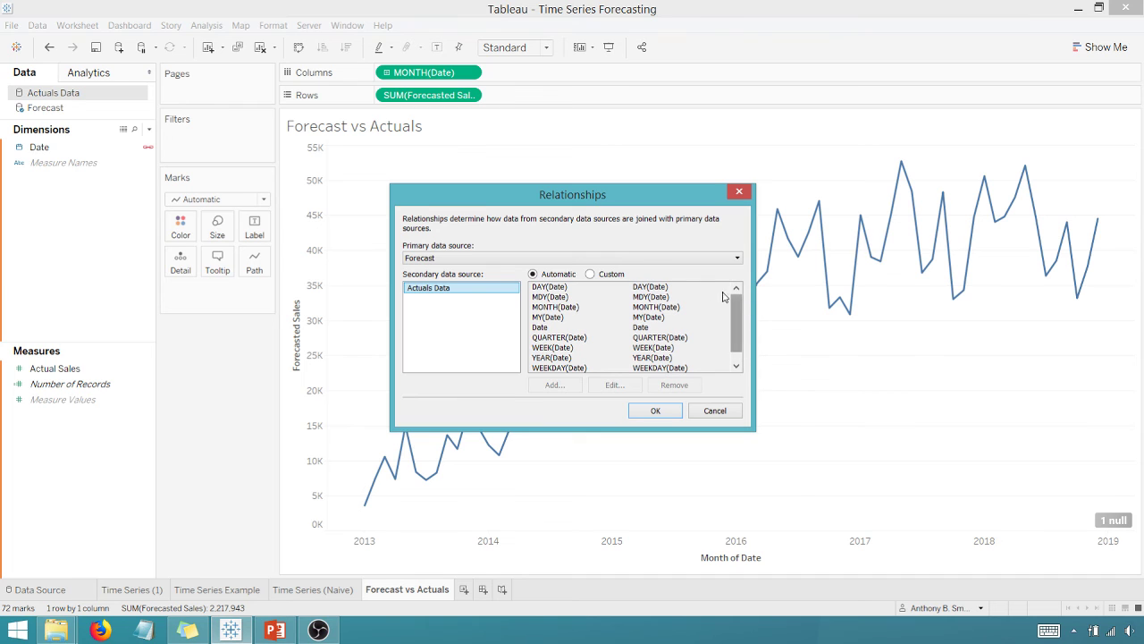
- Examine the date-level fields available for a custom mapping between both sources, and keep the relationship set to Automatic
click(590, 275)
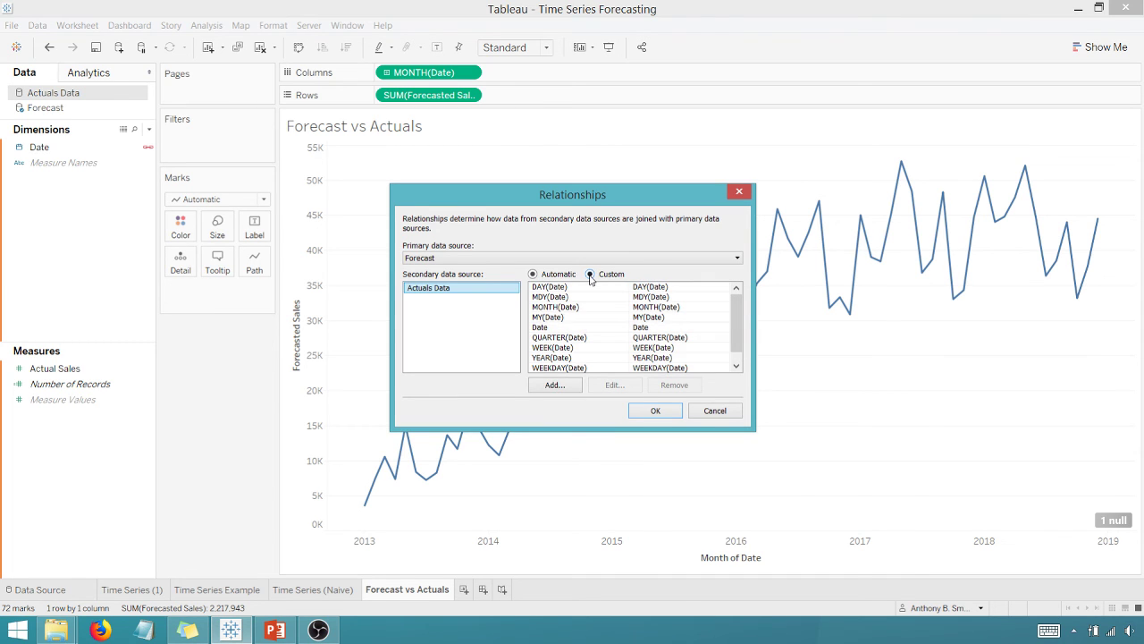
click(556, 384)
click(430, 238)
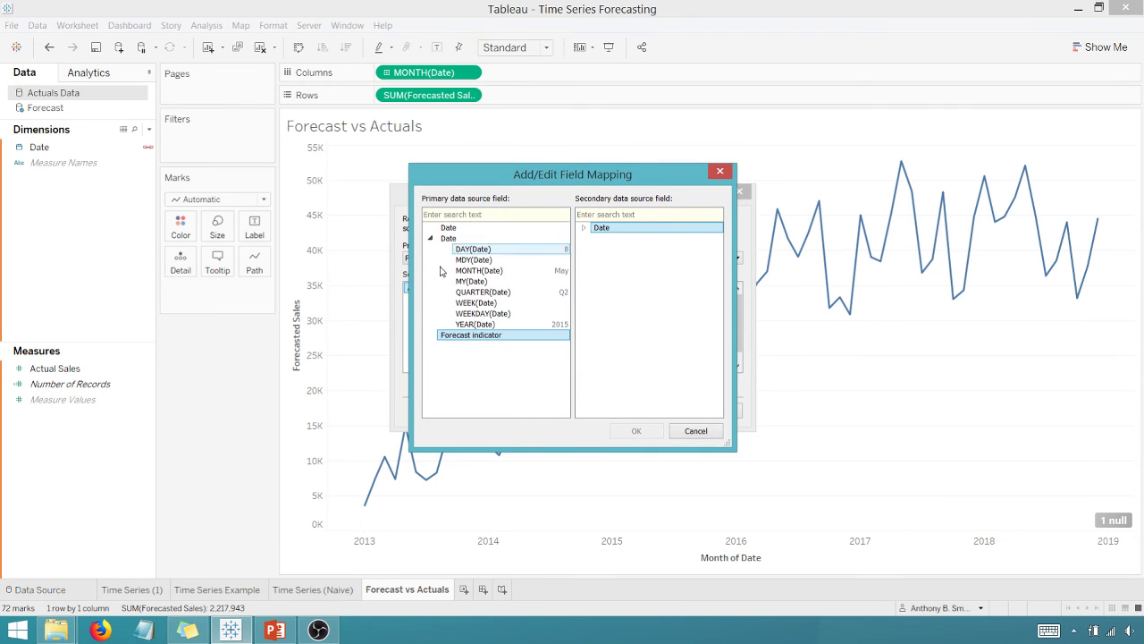
click(582, 228)
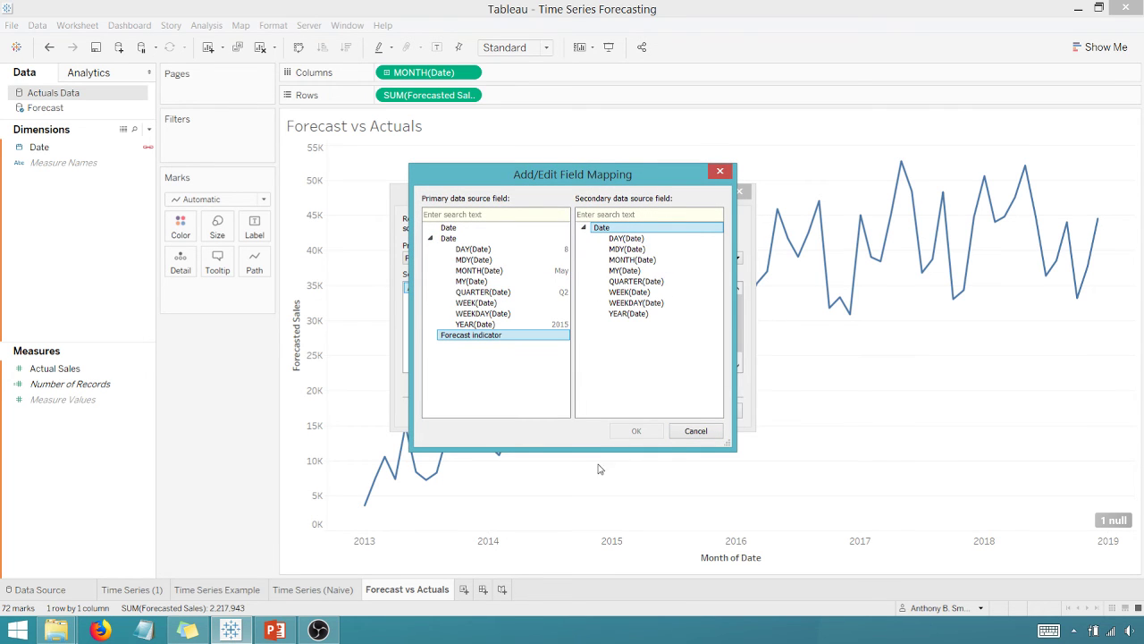
click(688, 433)
click(533, 274)
click(644, 414)
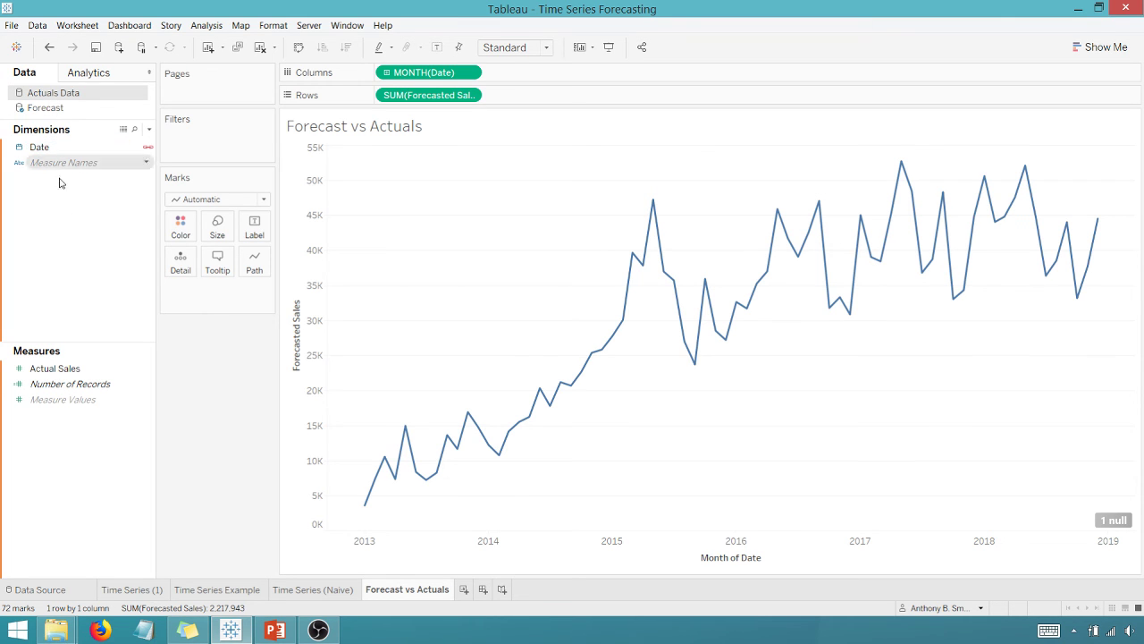
- Add Actual Sales to the rows beside Forecasted Sales and combine both measures in a dual-axis chart
drag(59, 372, 564, 104)
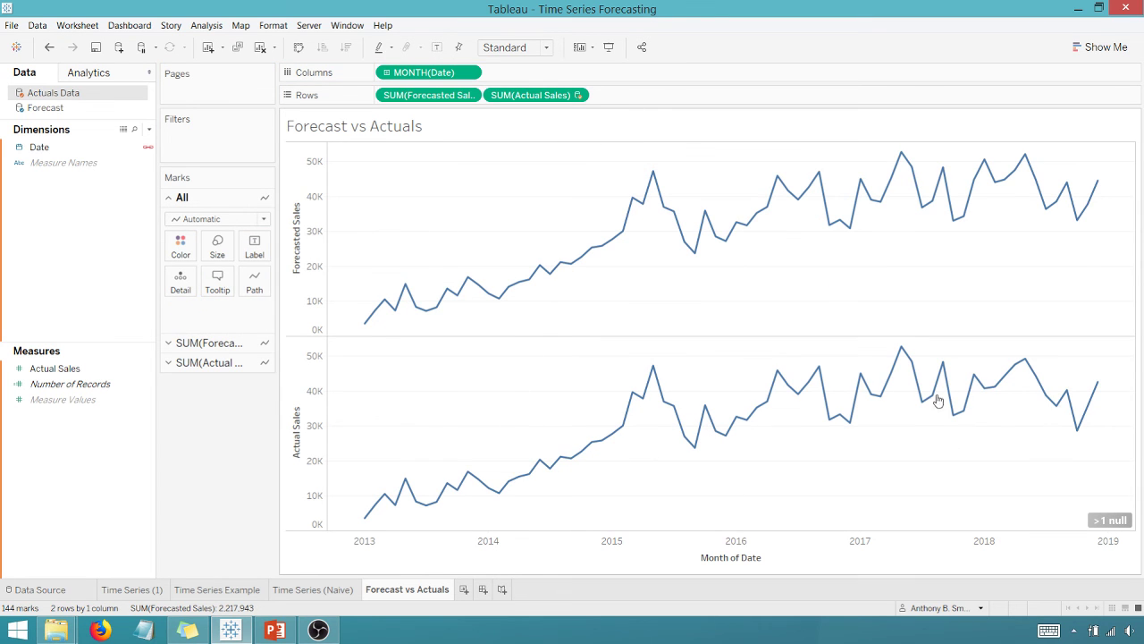
mouse_move(1097, 394)
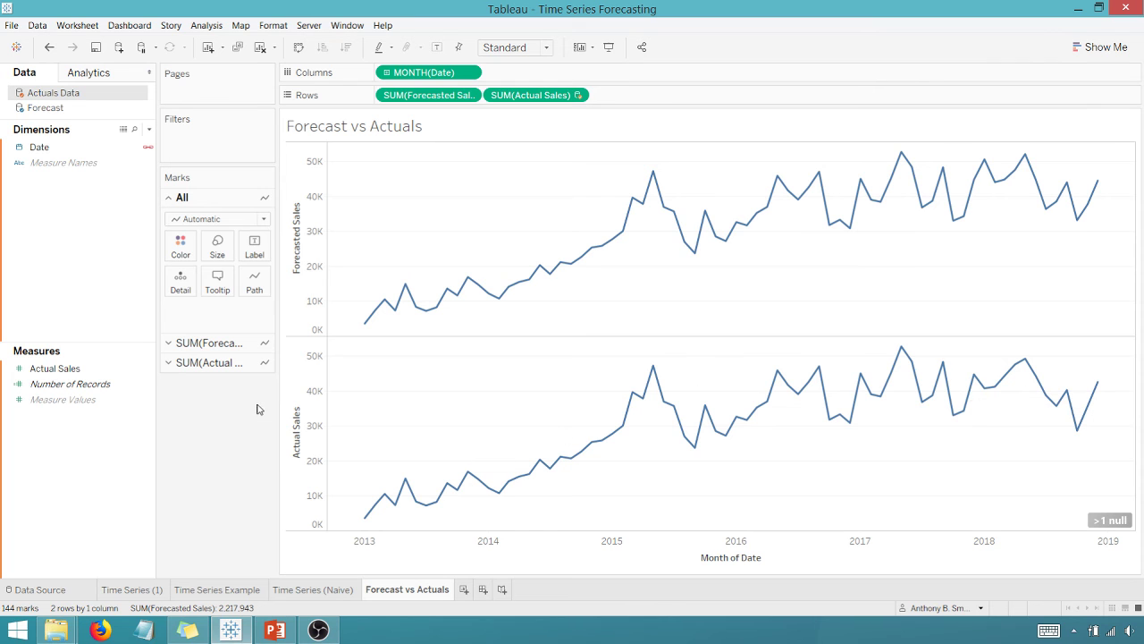
right_click(295, 396)
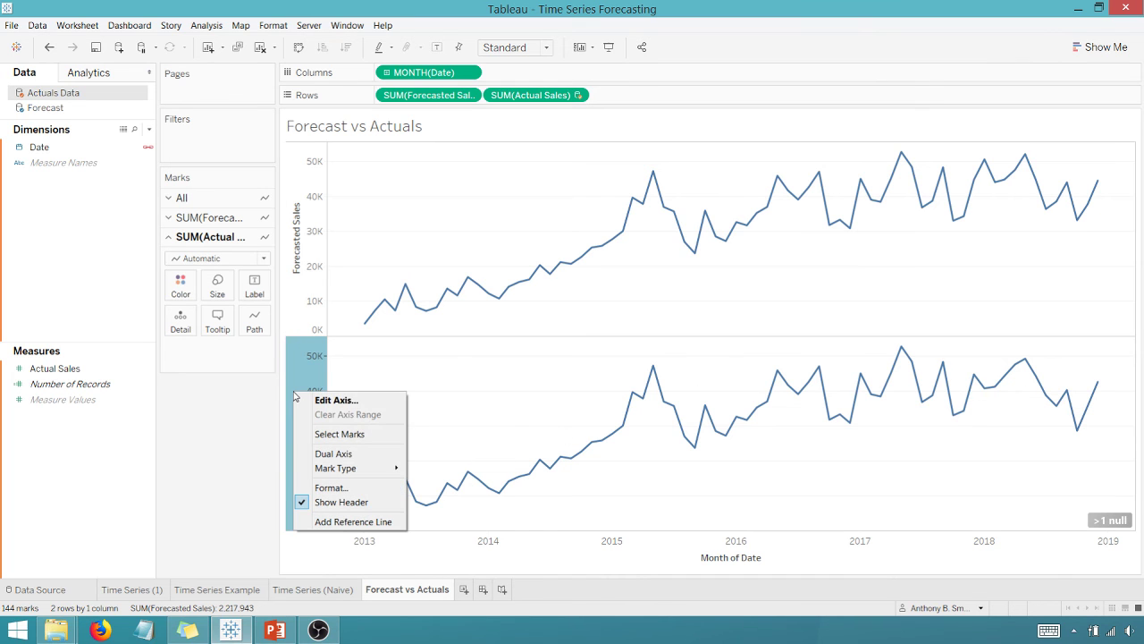
click(316, 453)
click(852, 395)
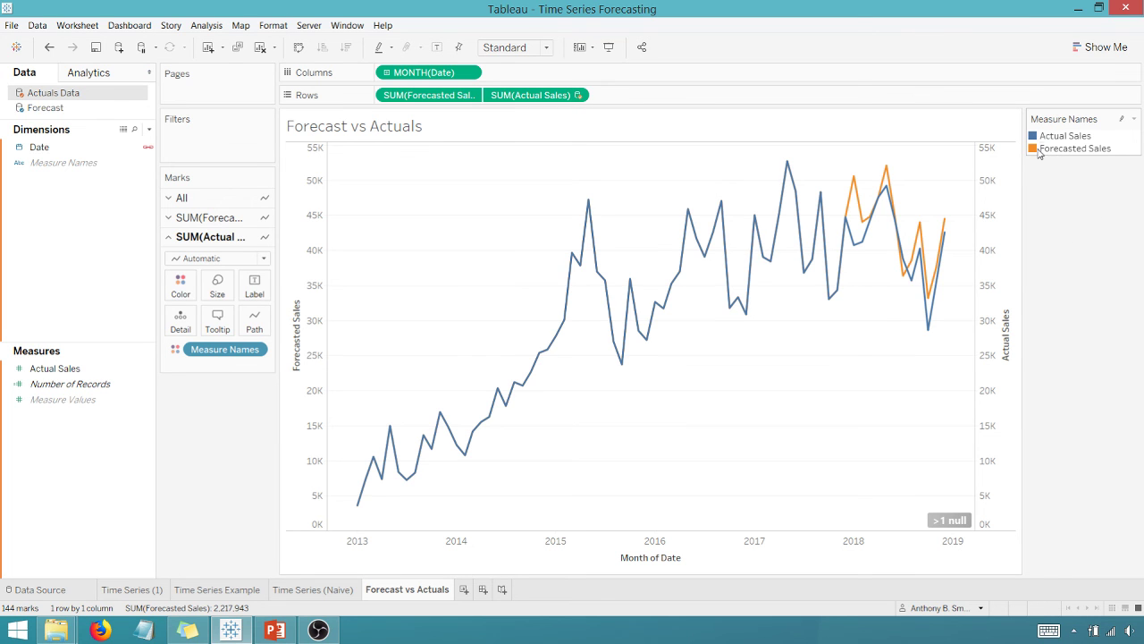
- Color the Forecasted Sales line red and hide the header of the Actual Sales axis
double_click(1064, 148)
click(577, 305)
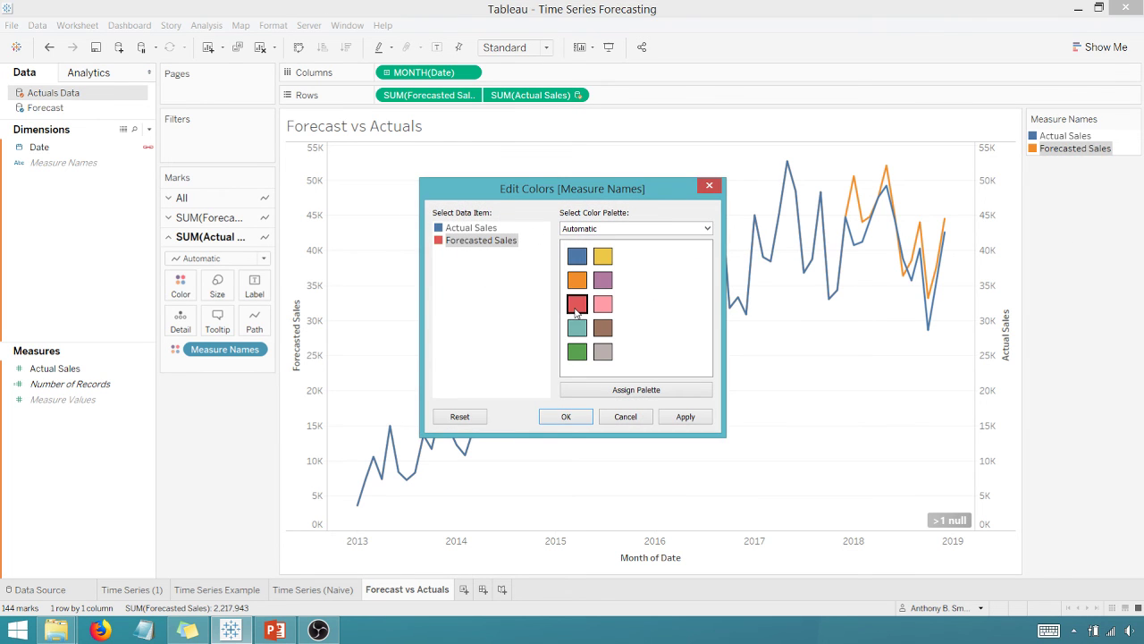
click(684, 416)
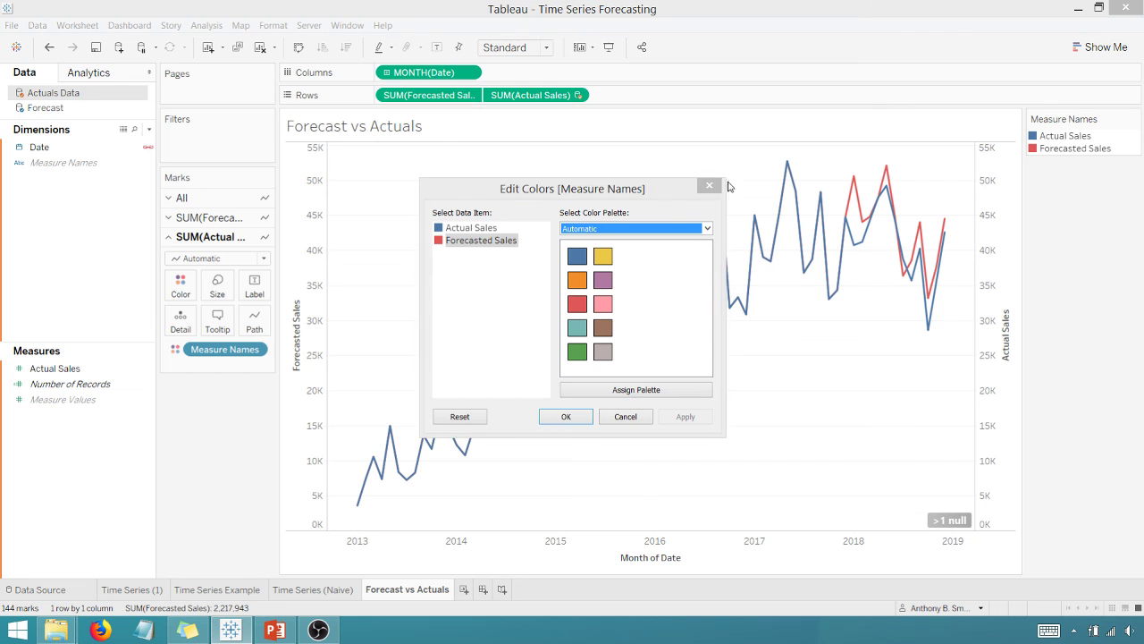
click(563, 415)
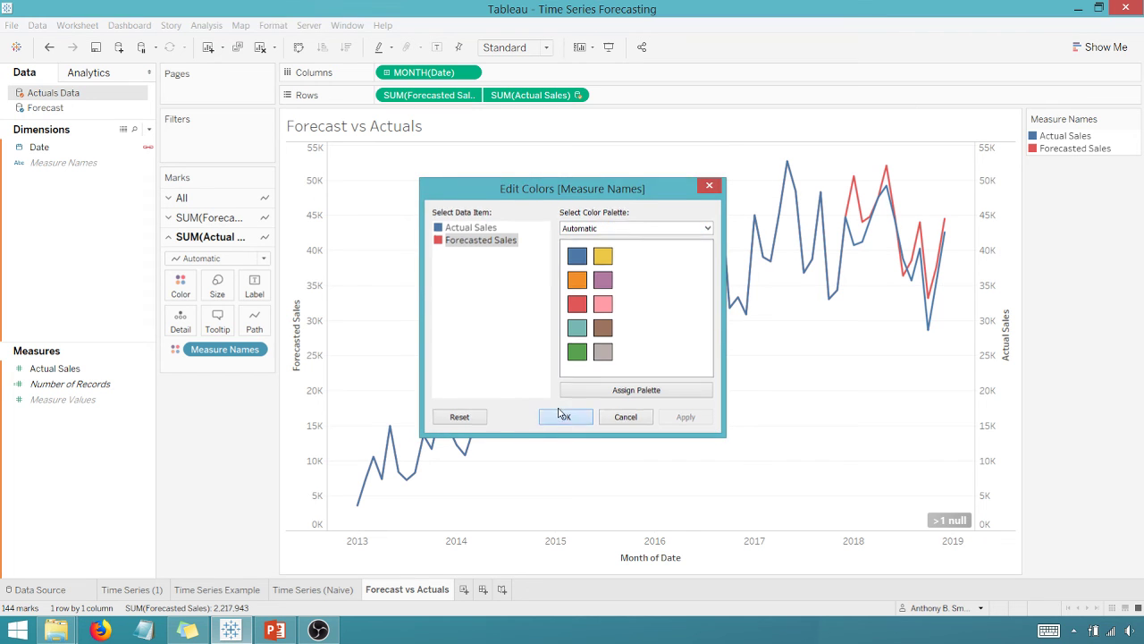
right_click(994, 236)
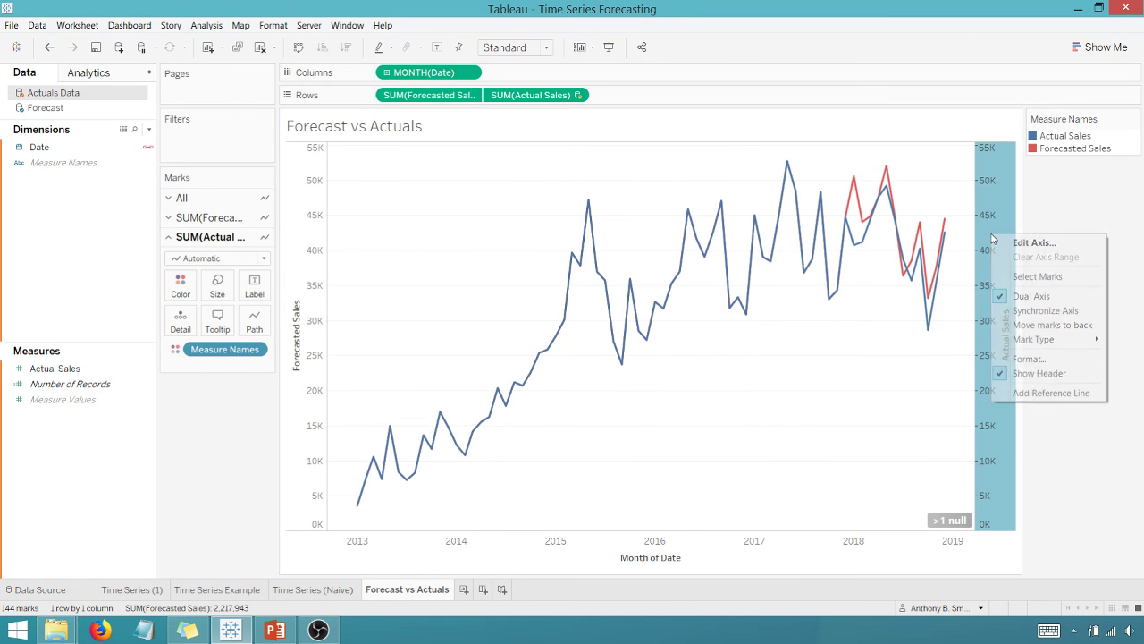
click(1030, 373)
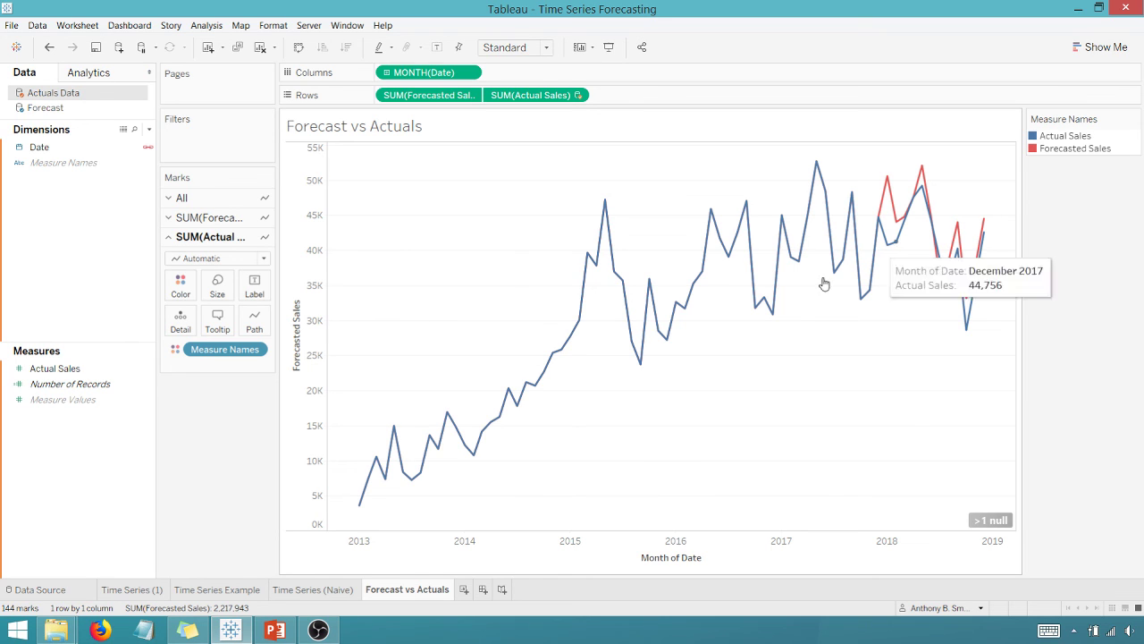
- On the Time Series (1) sheet, show the YEAR(Date) filter and include 2018 in it
click(133, 590)
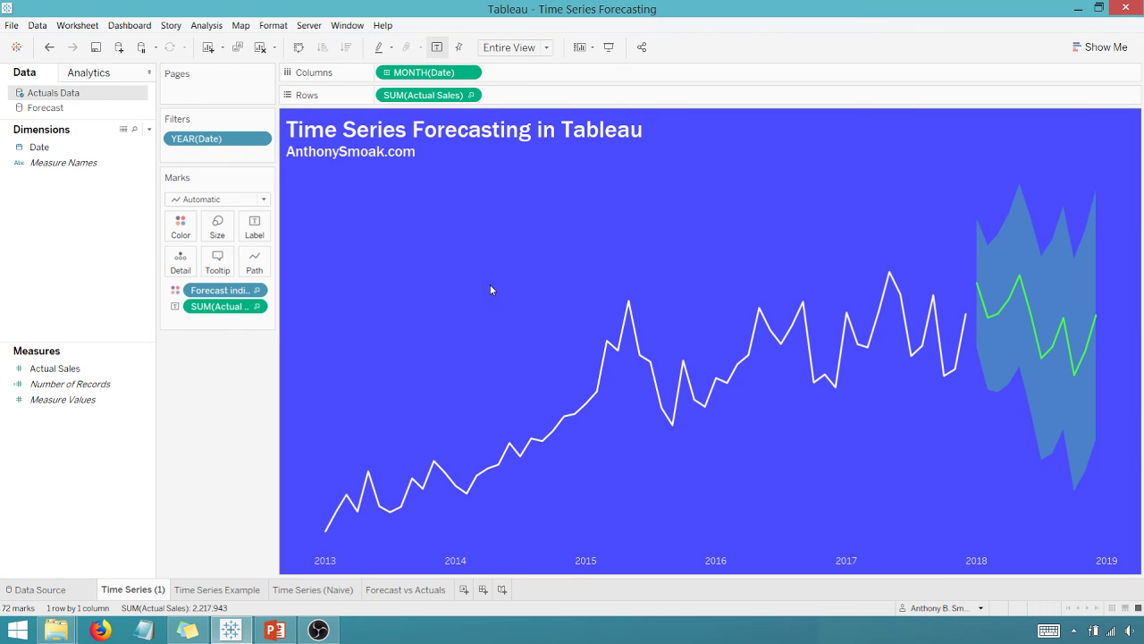
mouse_move(965, 318)
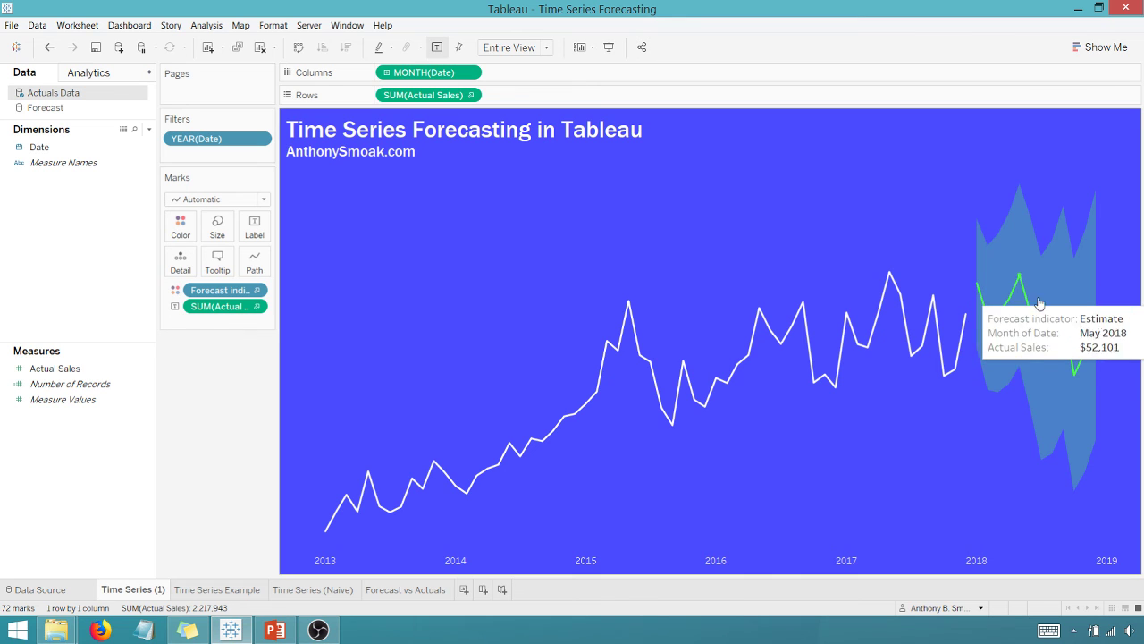
right_click(241, 143)
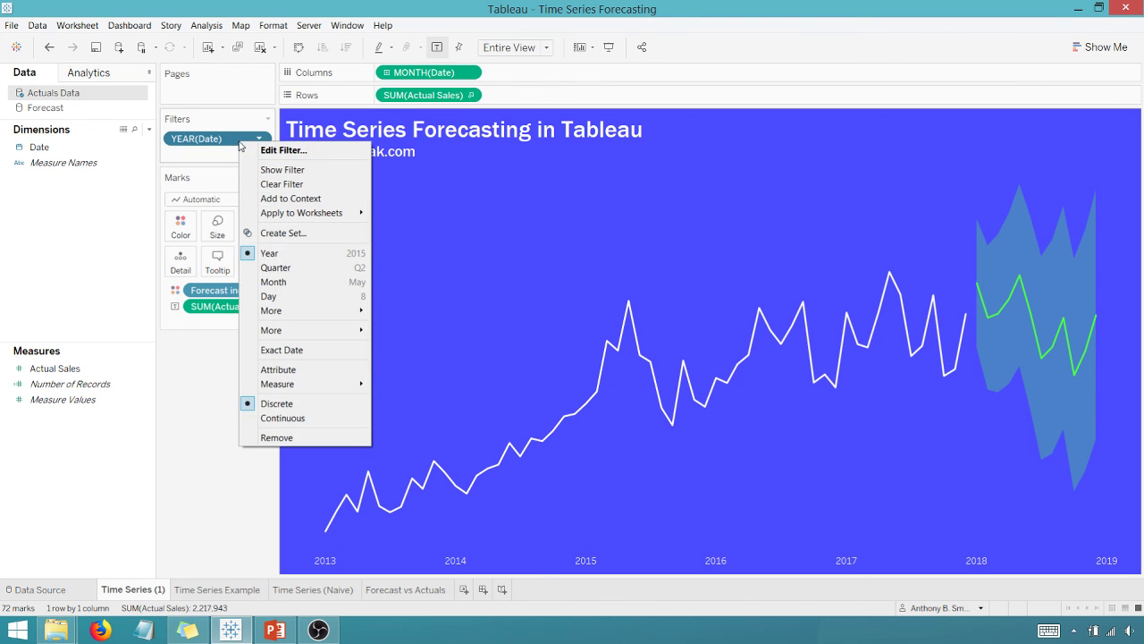
click(281, 171)
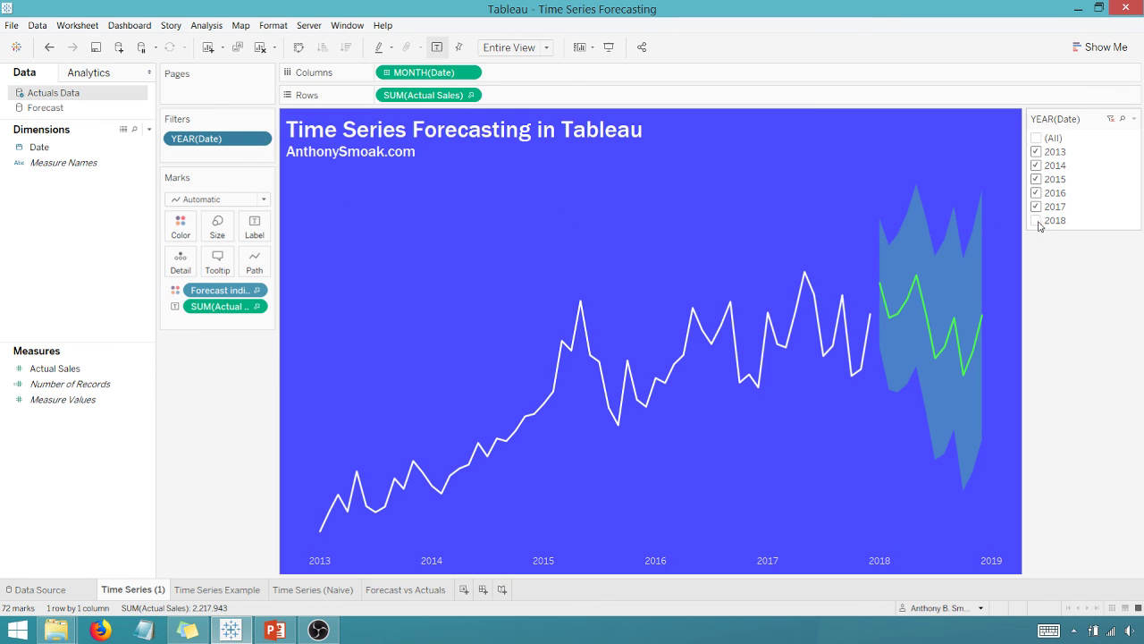
click(1038, 221)
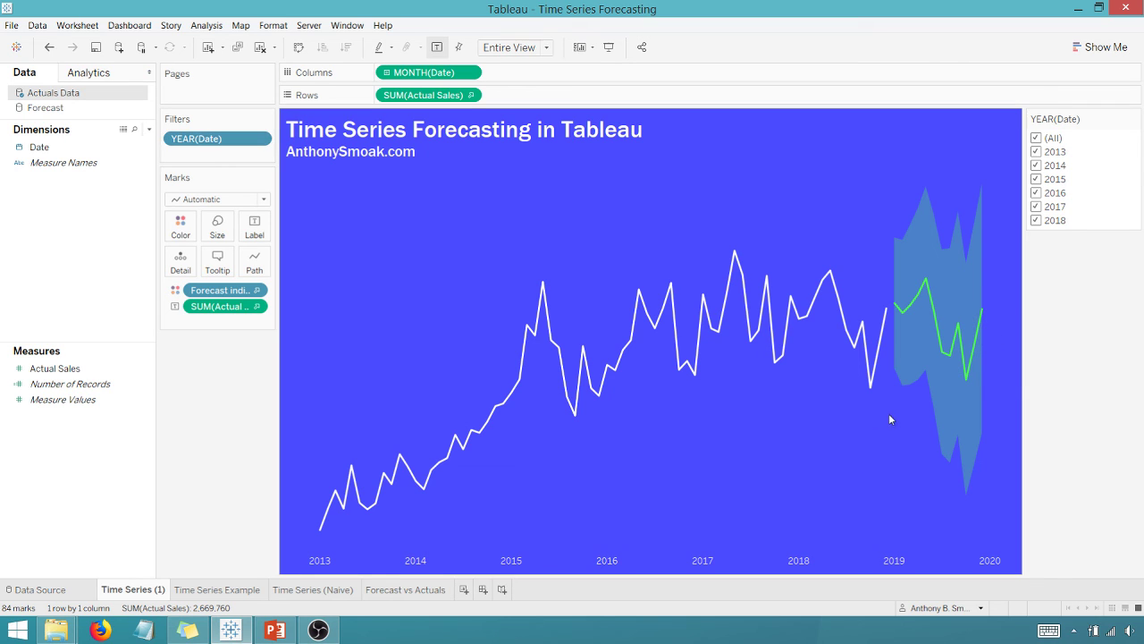
- Review the summary and model details in the forecast description for the Time Series (1) chart
right_click(943, 353)
mouse_move(976, 473)
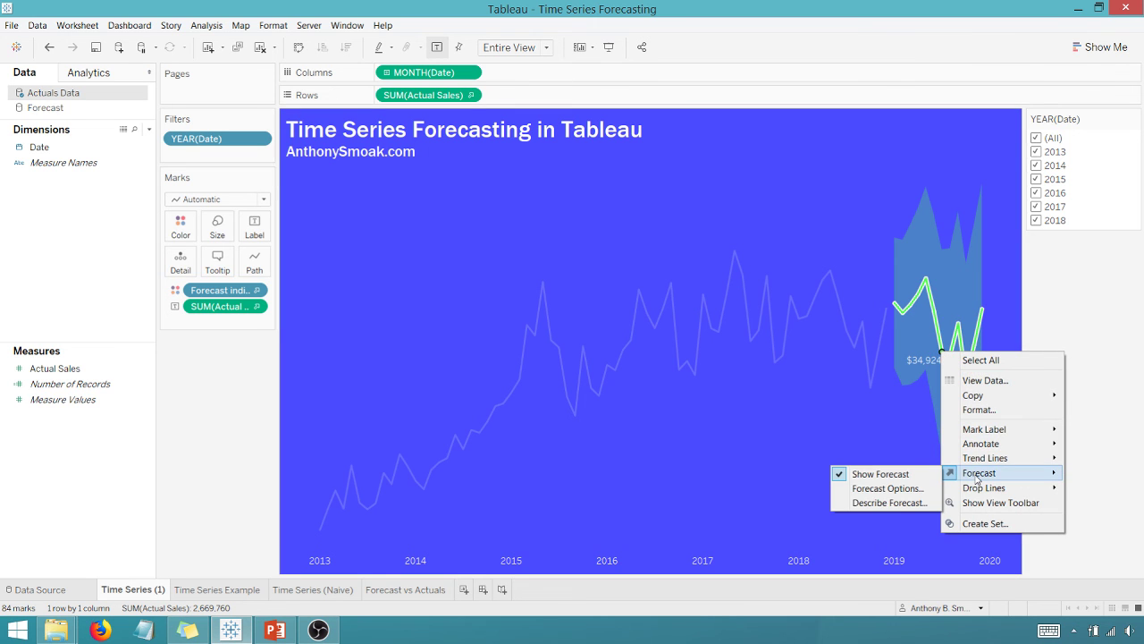
click(889, 503)
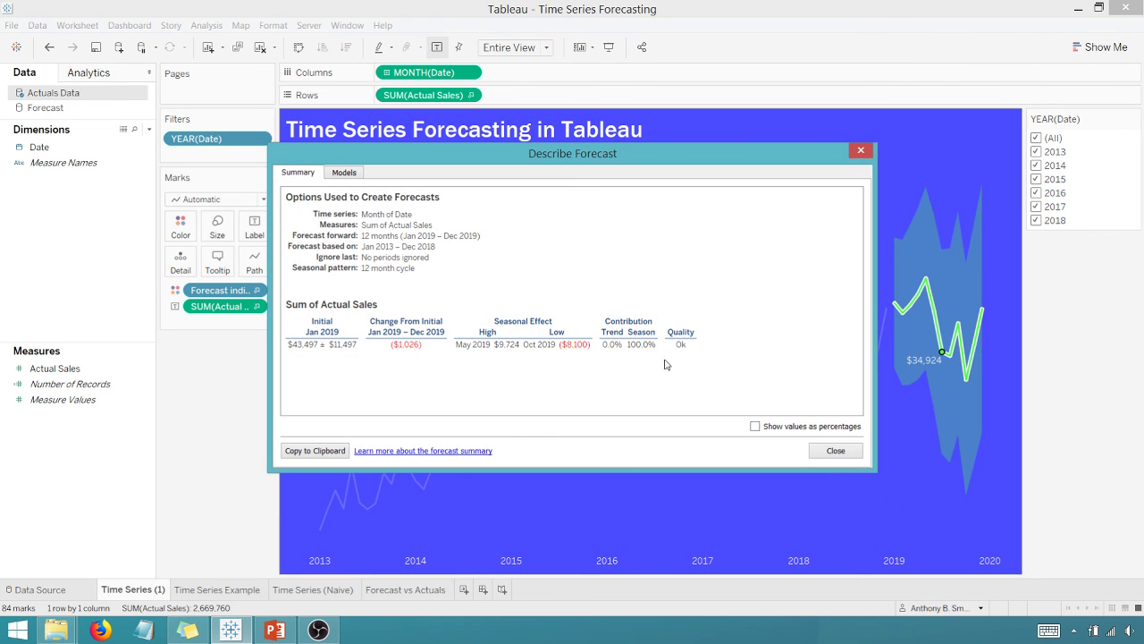
click(345, 174)
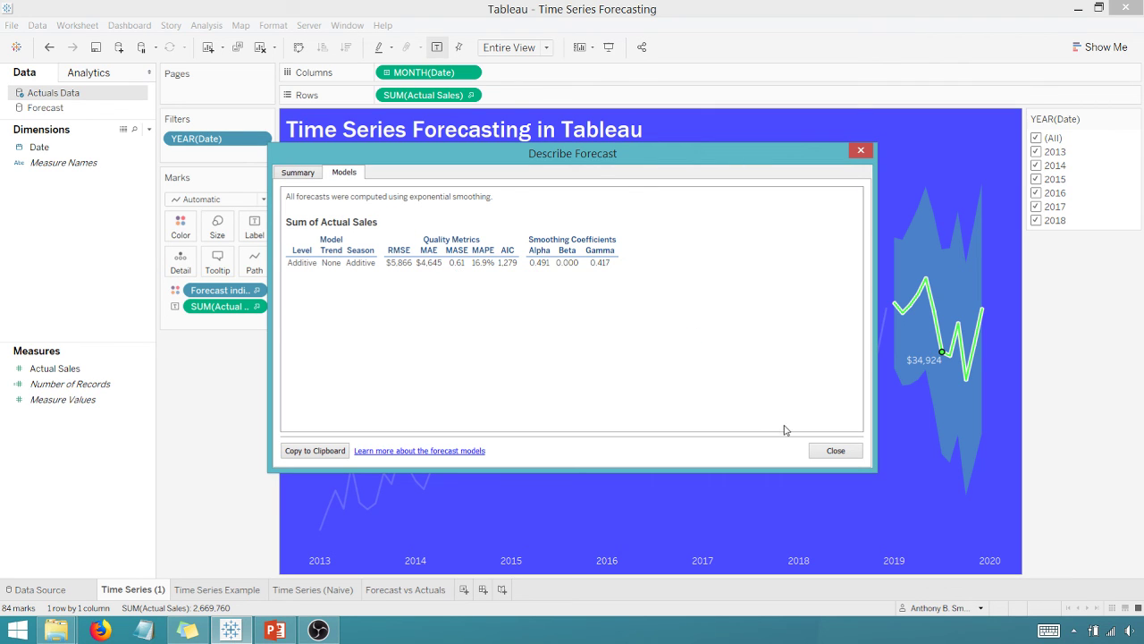
click(835, 453)
click(817, 455)
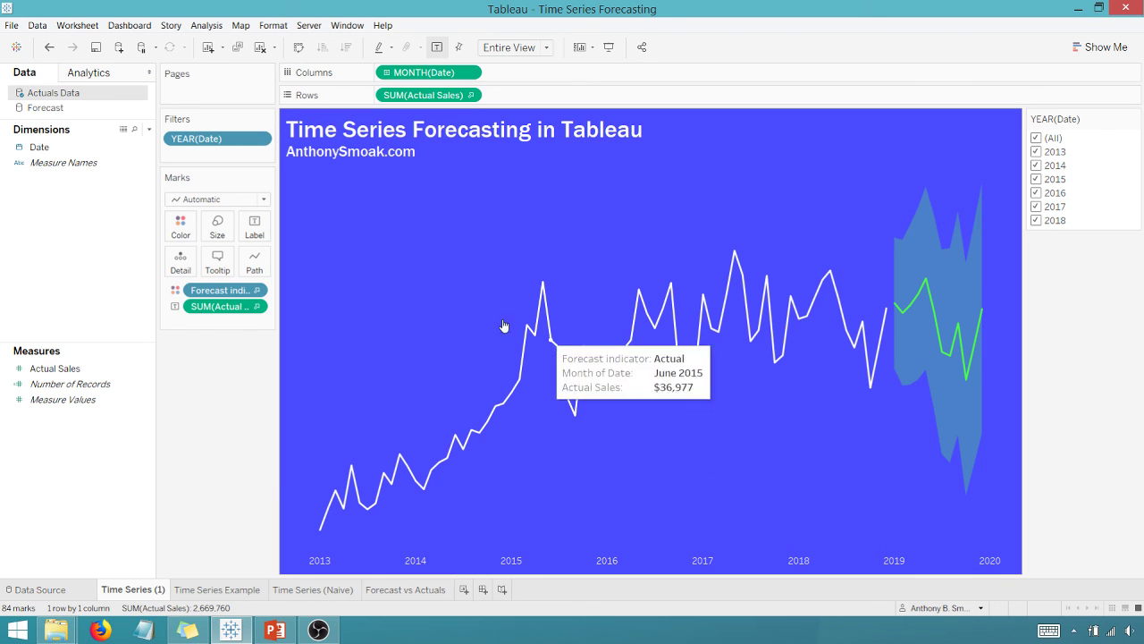